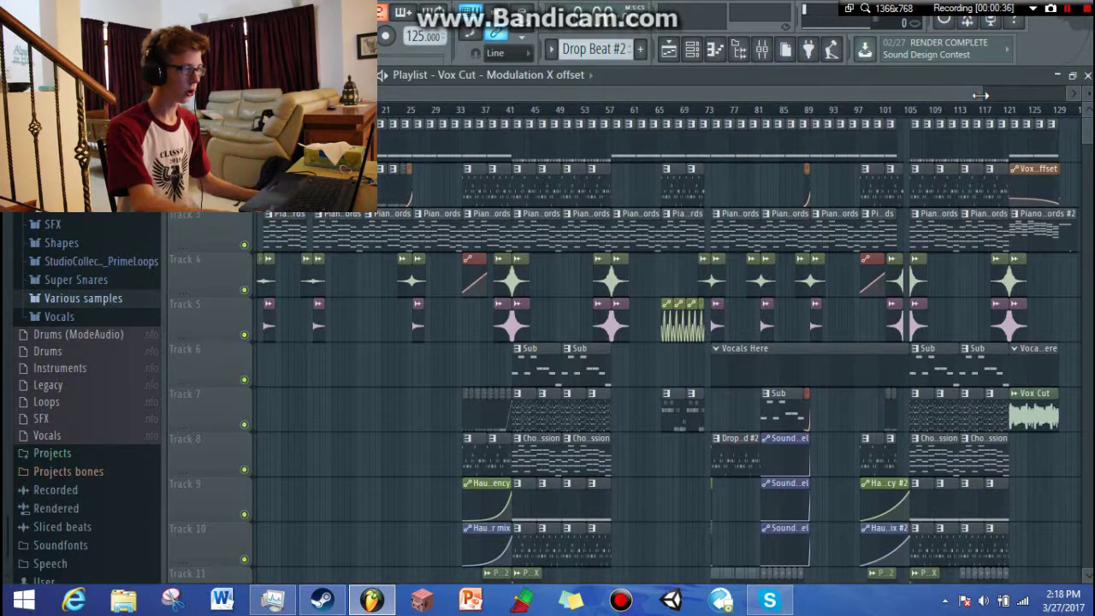
# Focus the playlist on the opening bars and play the first moments of the song
pyautogui.moveTo(917, 117); pyautogui.dragTo(370, 112)
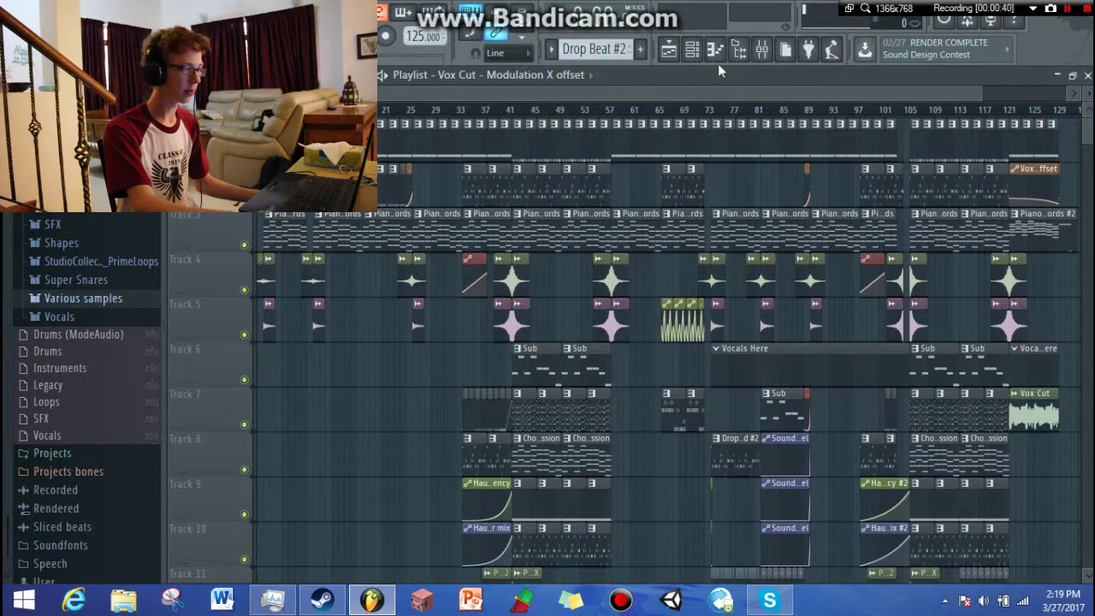
pyautogui.moveTo(980, 95)
pyautogui.mouseDown()
pyautogui.moveTo(274, 95)
pyautogui.moveTo(257, 109)
pyautogui.mouseUp()
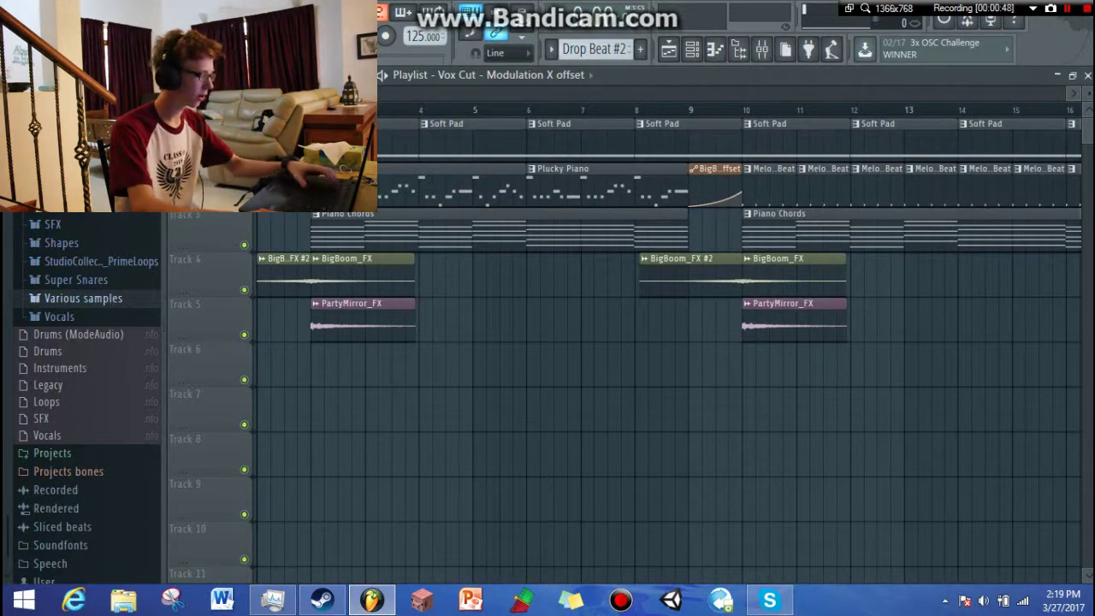
pyautogui.press('space')
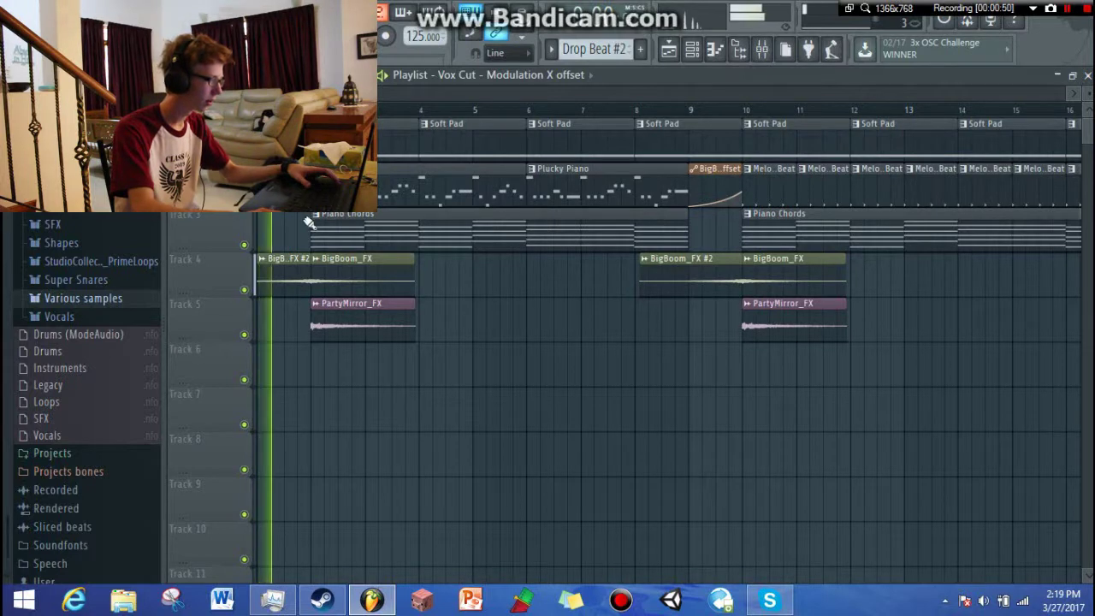
pyautogui.press('space')
# Play the intro from bar 2 through bar 10 and bring the first verse vocal clips into view
pyautogui.click(301, 279)
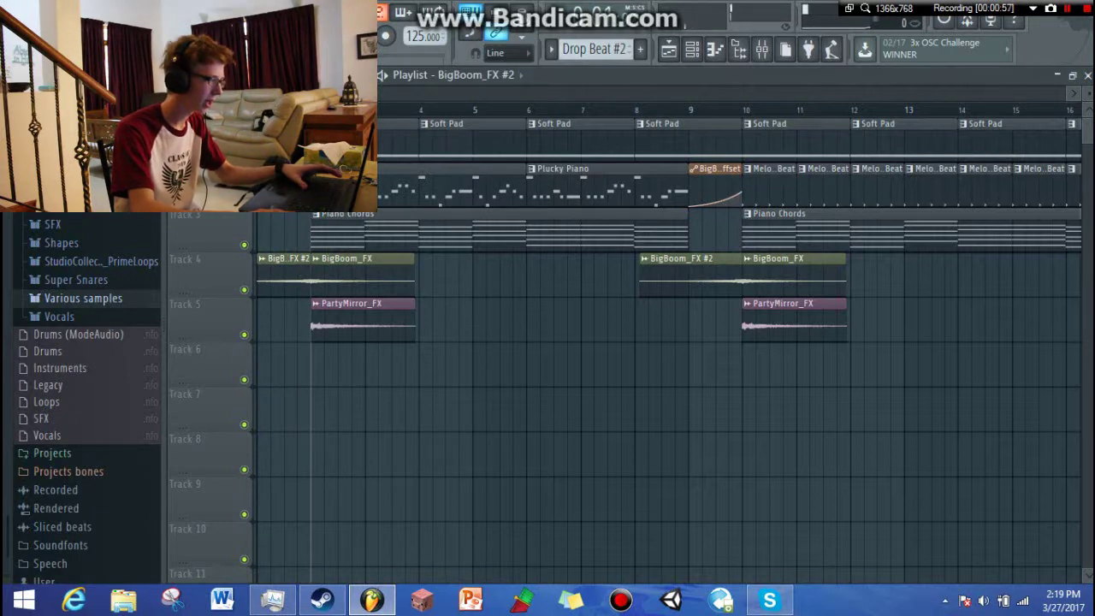
pyautogui.press('space')
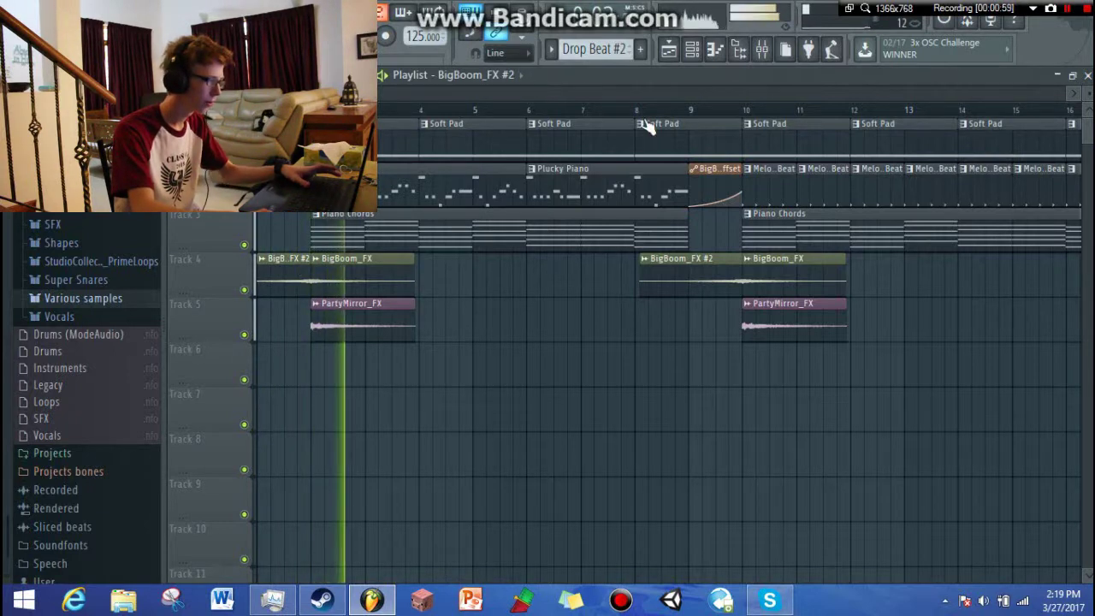
pyautogui.scroll(-2, 727, 342)
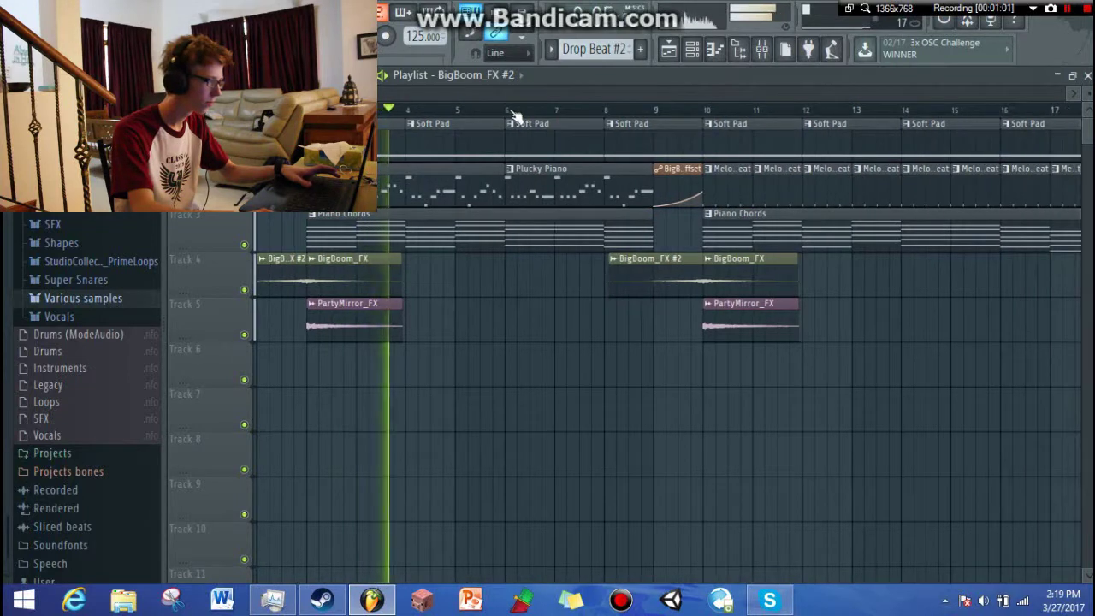
pyautogui.scroll(-3, 466, 117)
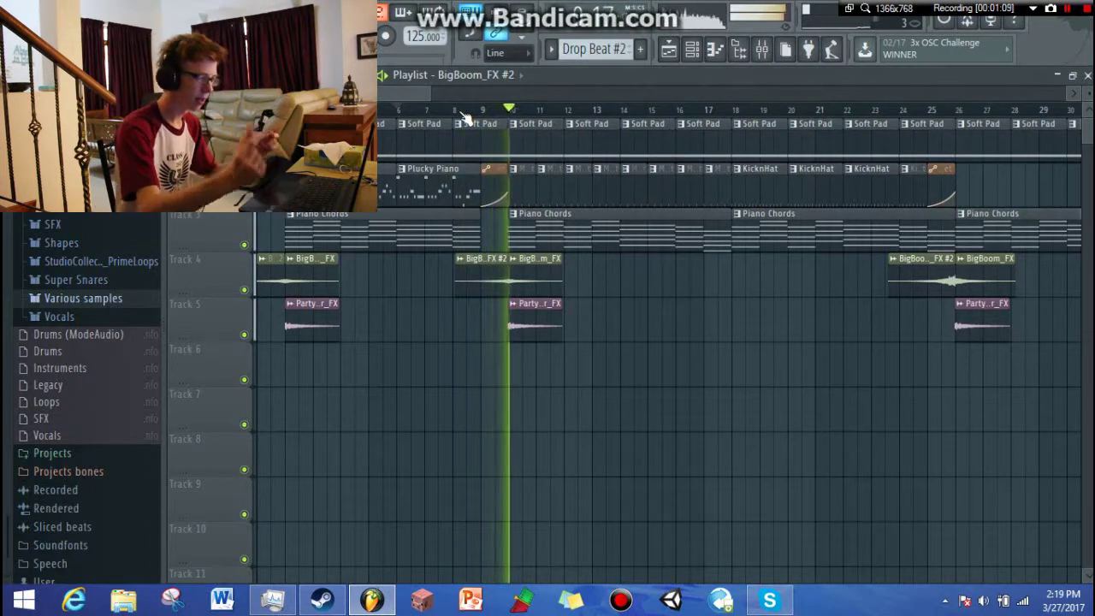
pyautogui.scroll(-5, 616, 265)
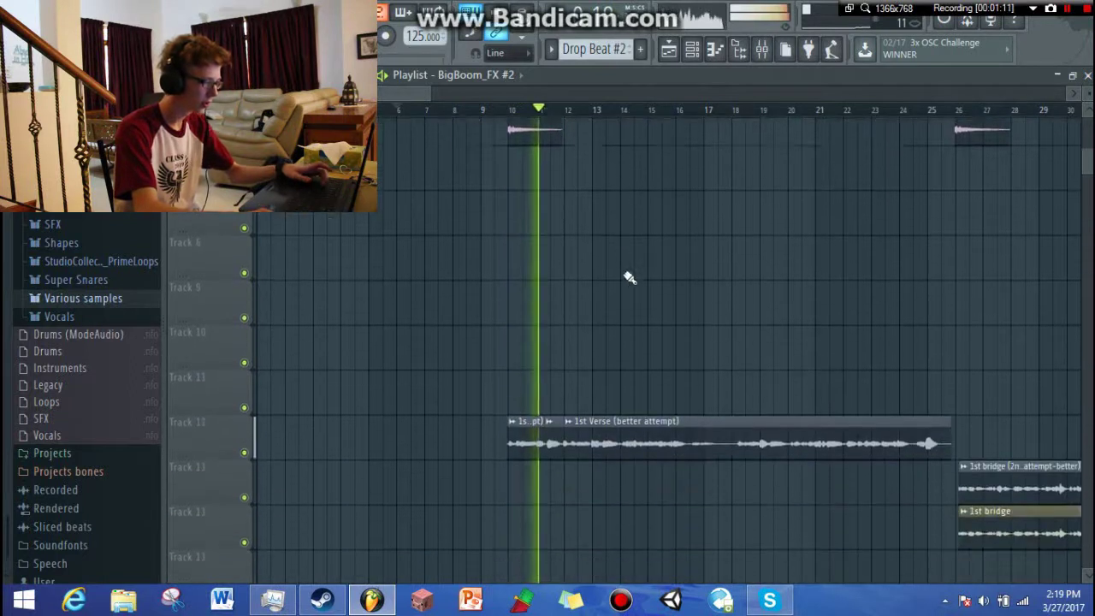
pyautogui.press('space')
# Set the playback position to bar 10 and examine the cuts between the 1st Verse (better attempt) clips on track 12
pyautogui.moveTo(486, 119)
pyautogui.mouseDown()
pyautogui.moveTo(516, 119)
pyautogui.moveTo(503, 126)
pyautogui.mouseUp()
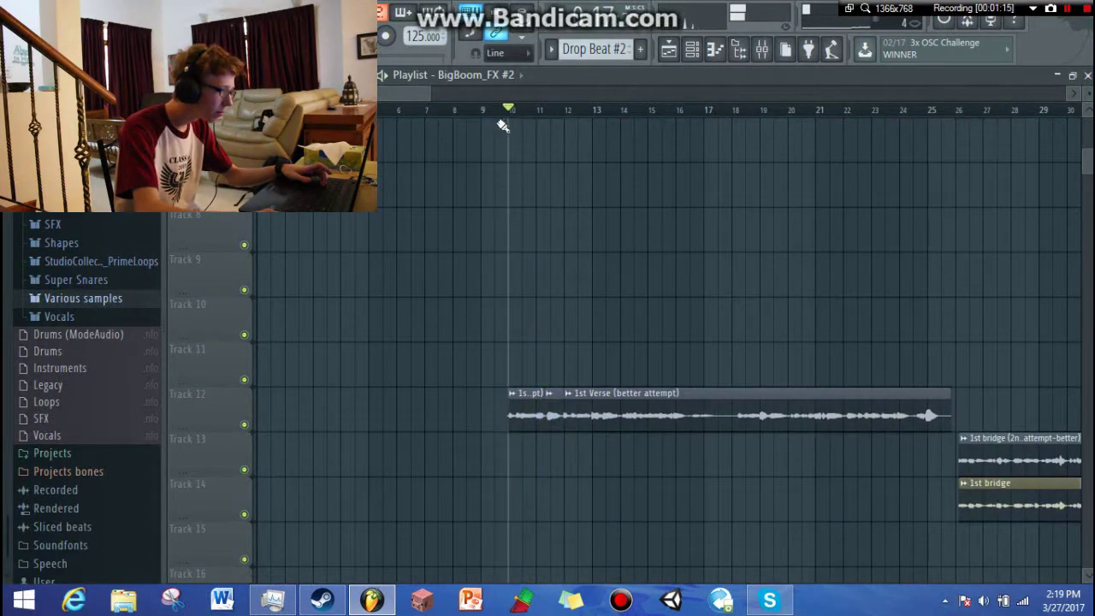
pyautogui.moveTo(430, 95); pyautogui.dragTo(329, 95)
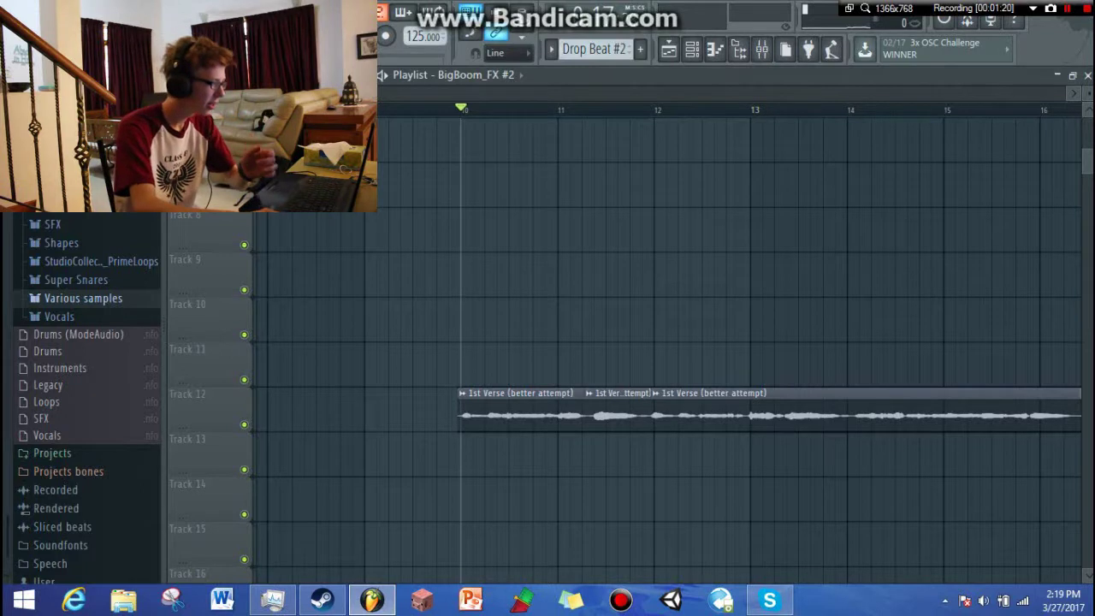
pyautogui.moveTo(347, 94)
pyautogui.mouseDown()
pyautogui.moveTo(313, 94)
pyautogui.moveTo(334, 94)
pyautogui.mouseUp()
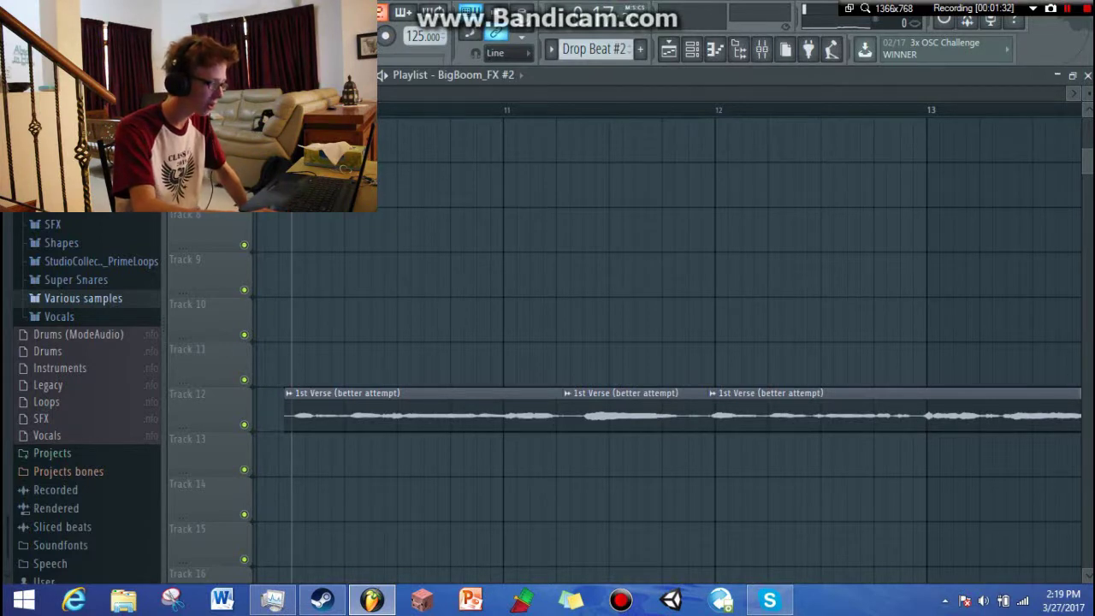
pyautogui.moveTo(325, 94)
pyautogui.mouseDown()
pyautogui.moveTo(369, 94)
pyautogui.moveTo(324, 94)
pyautogui.mouseUp()
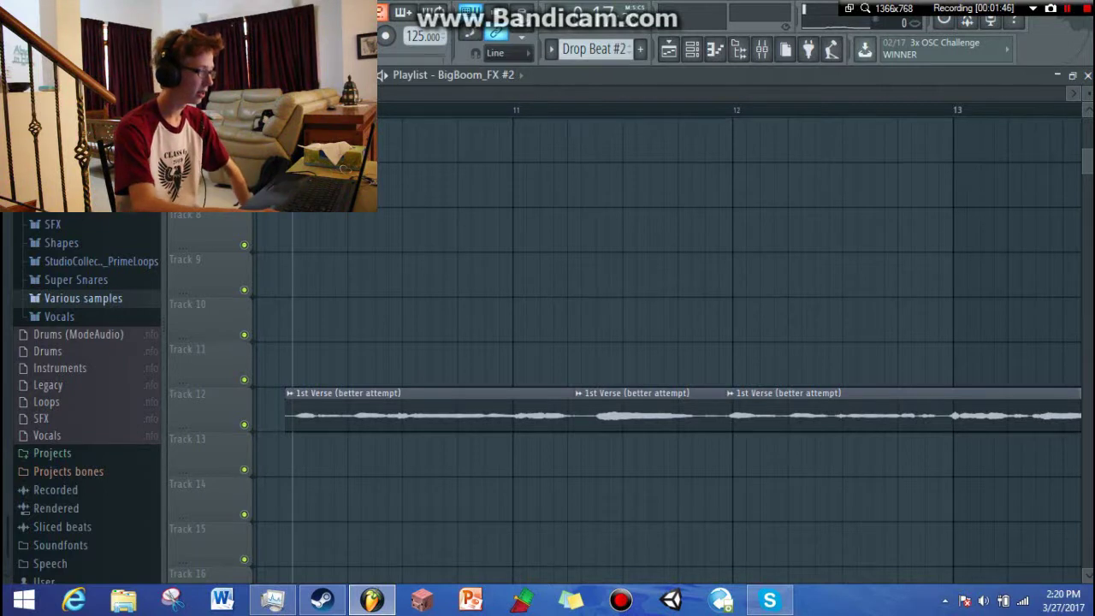
pyautogui.scroll(-8, 469, 143)
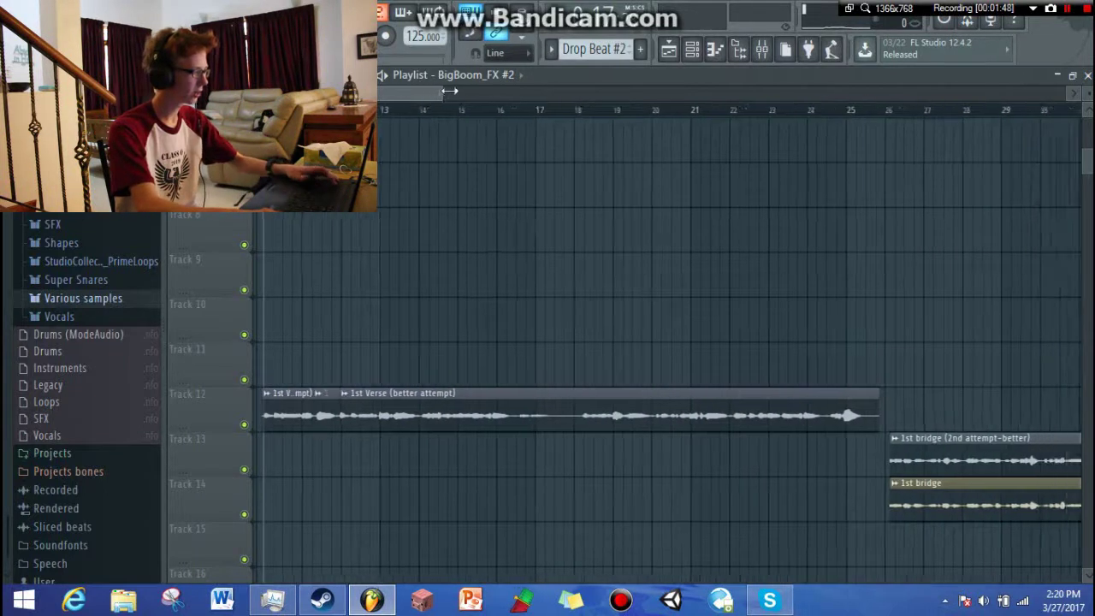
# Play the section from bar 10 and inspect the drum and FX channels in the channel rack before returning to the playlist
pyautogui.scroll(5, 430, 196)
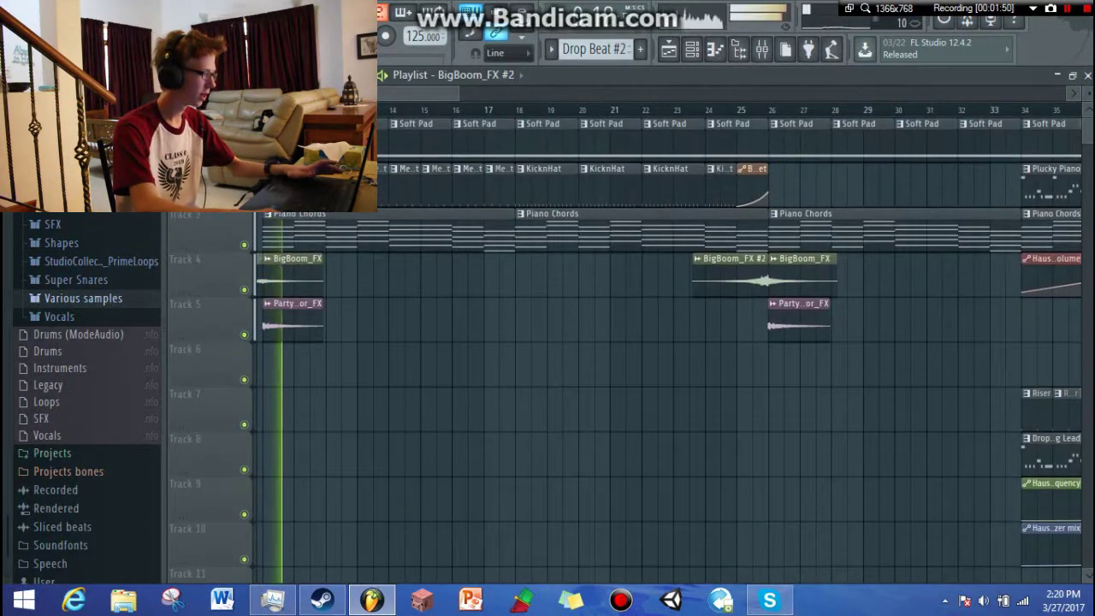
pyautogui.press('space')
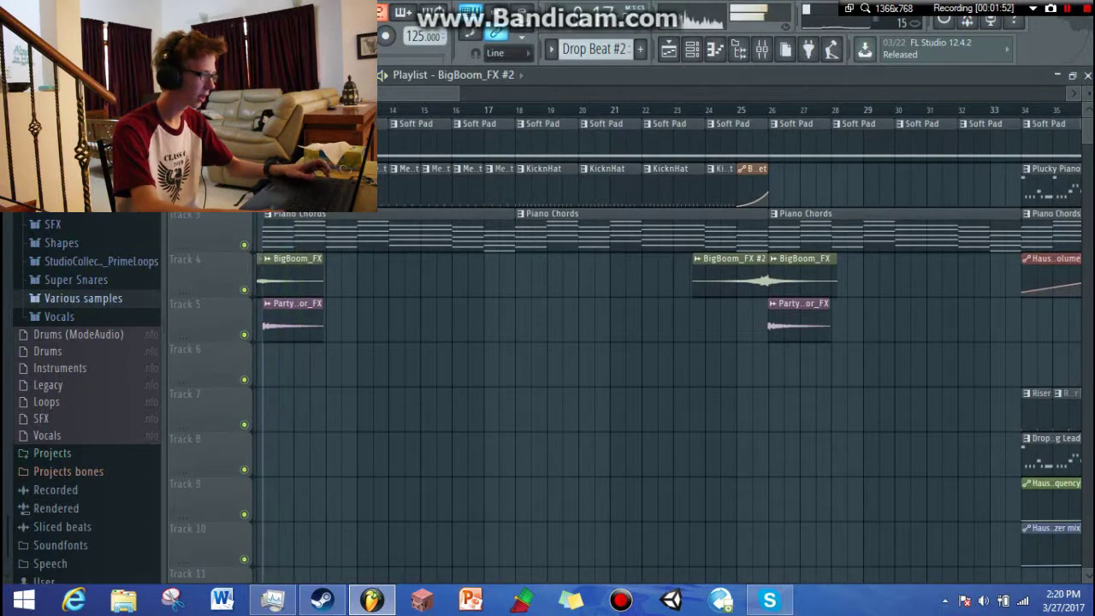
pyautogui.click(693, 50)
pyautogui.press('space')
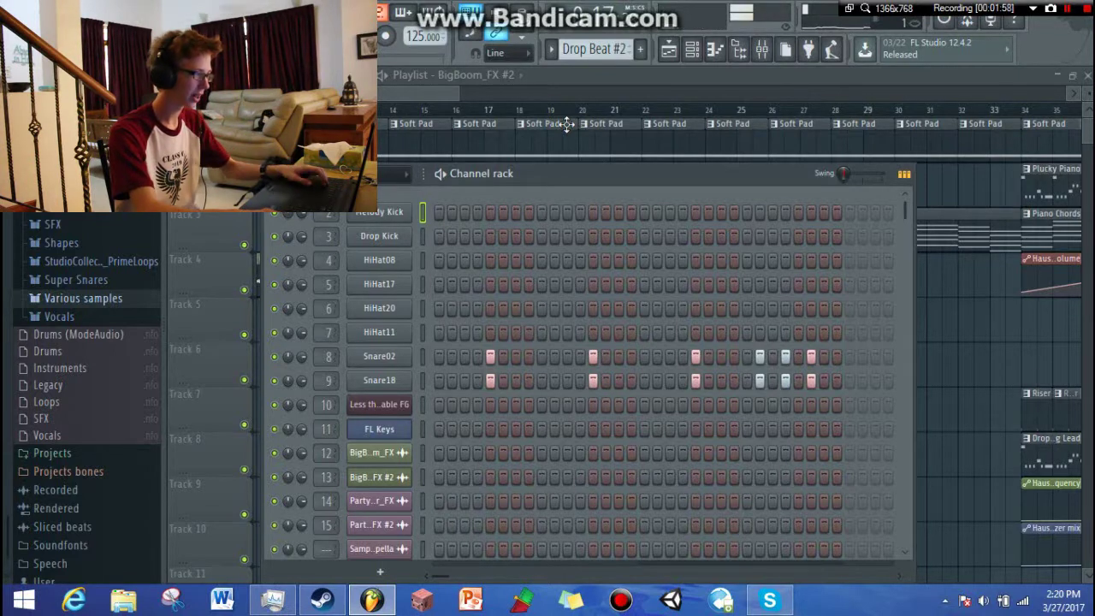
pyautogui.click(557, 81)
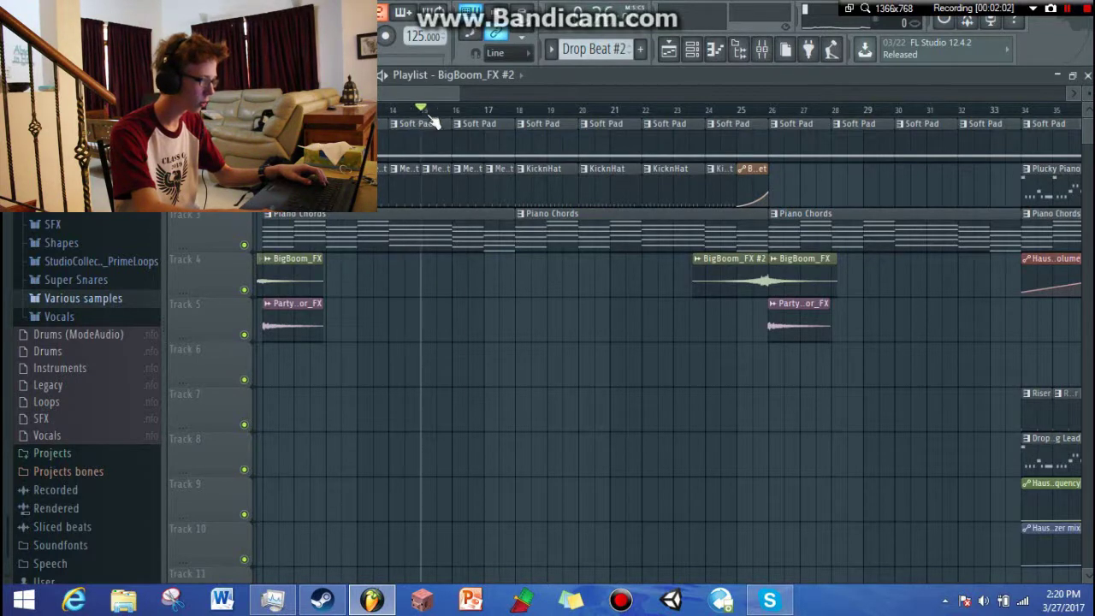
# Play the transition out of the first verse from bar 24
pyautogui.scroll(-8, 581, 166)
pyautogui.scroll(7, 614, 154)
pyautogui.scroll(1, 615, 154)
pyautogui.click(713, 109)
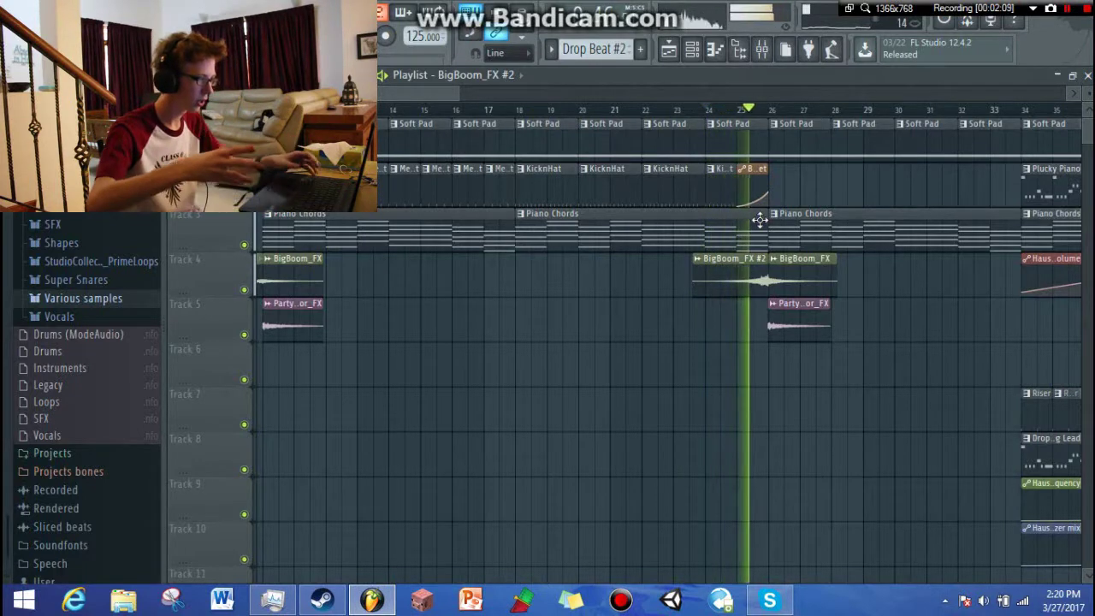
pyautogui.press('space')
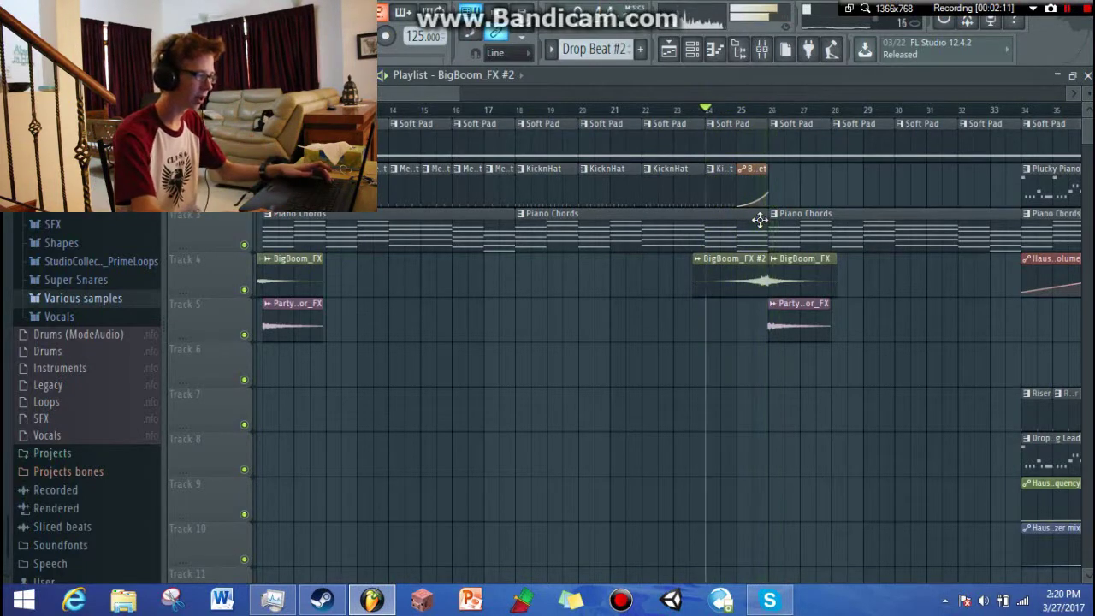
# Play the start of the first bridge from bar 26 and bring its vocal clips on tracks 13 and 14 into view
pyautogui.scroll(-3, 968, 330)
pyautogui.click(770, 110)
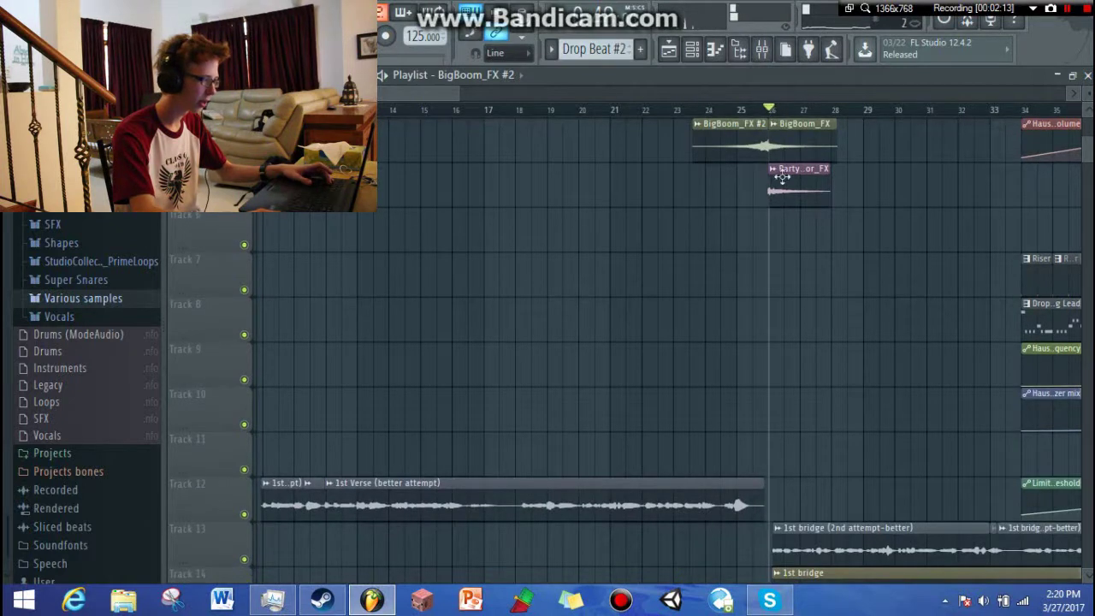
pyautogui.press('space')
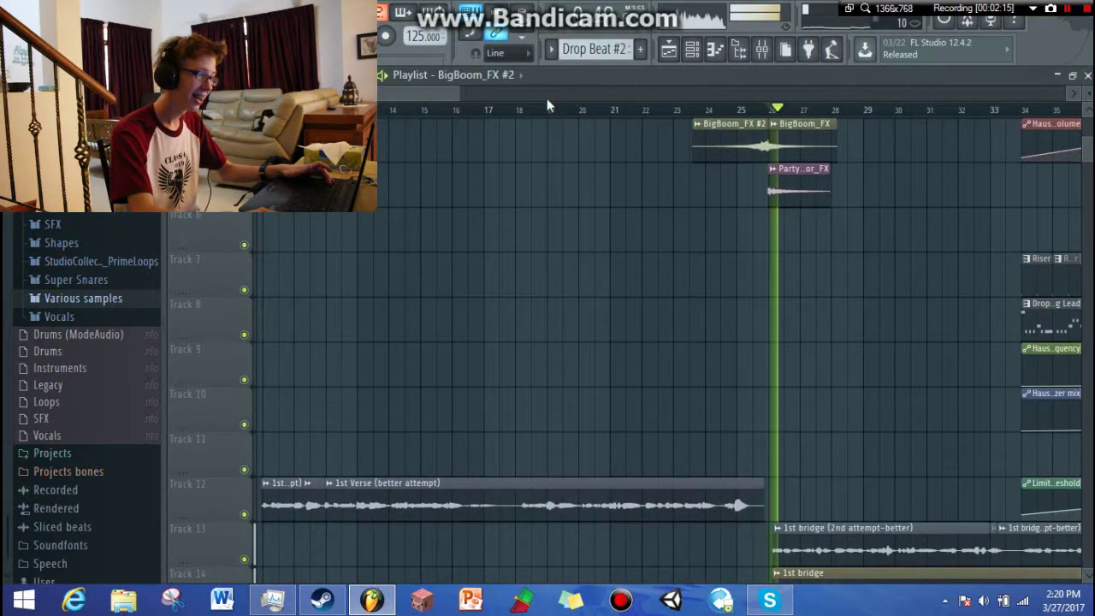
pyautogui.moveTo(450, 95); pyautogui.dragTo(505, 115)
pyautogui.scroll(-5, 489, 198)
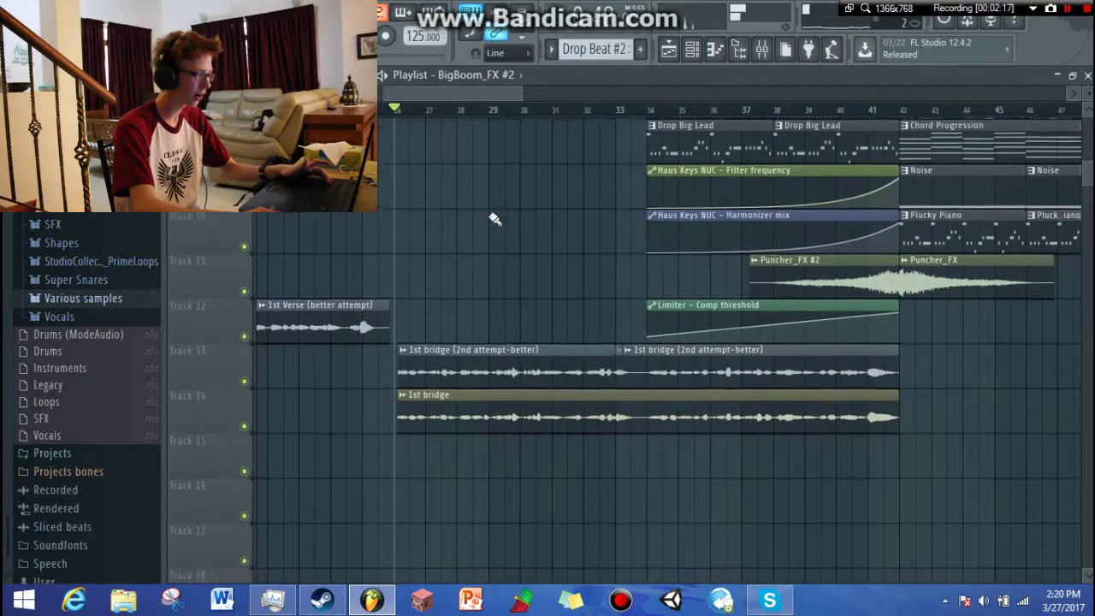
# Examine up close where the two 1st bridge vocal clips on tracks 13 and 14 start relative to bar 26
pyautogui.moveTo(520, 95); pyautogui.dragTo(426, 91)
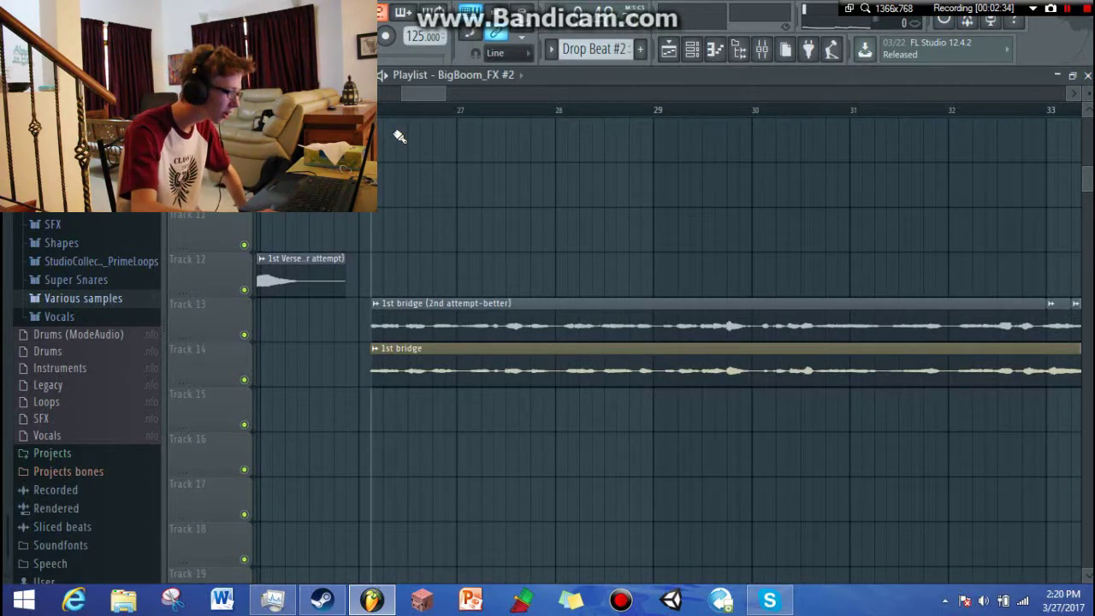
pyautogui.click(360, 110)
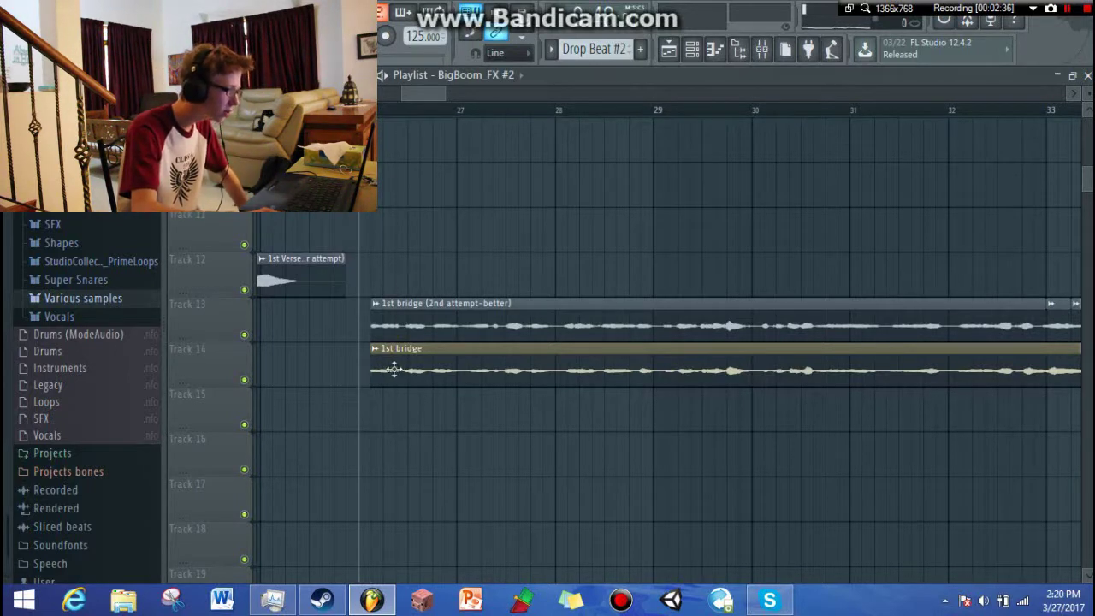
pyautogui.moveTo(443, 98); pyautogui.dragTo(416, 98)
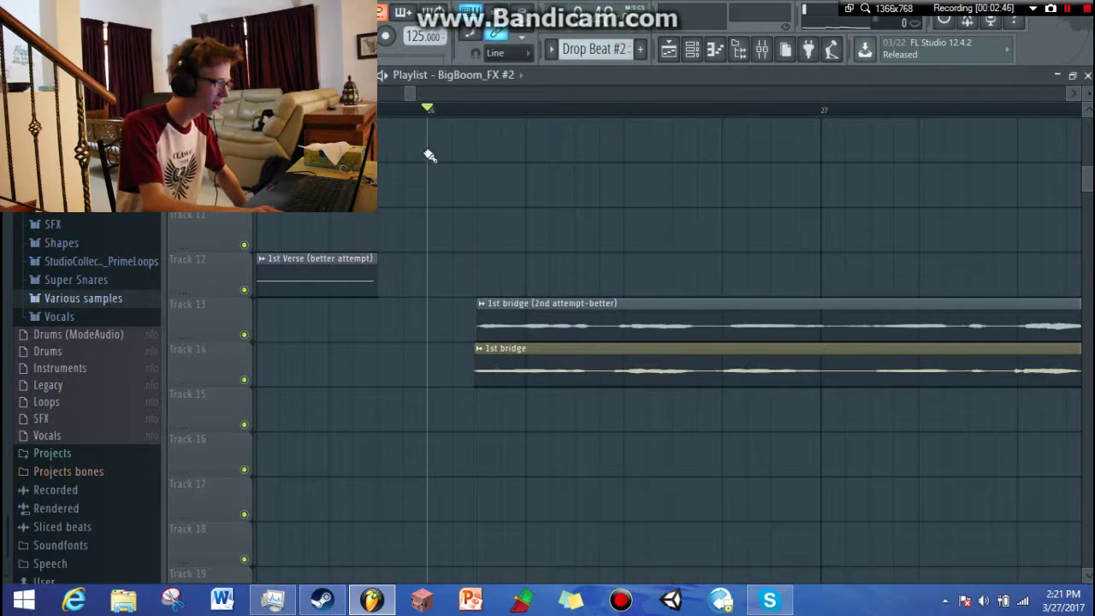
pyautogui.moveTo(414, 99); pyautogui.dragTo(423, 110)
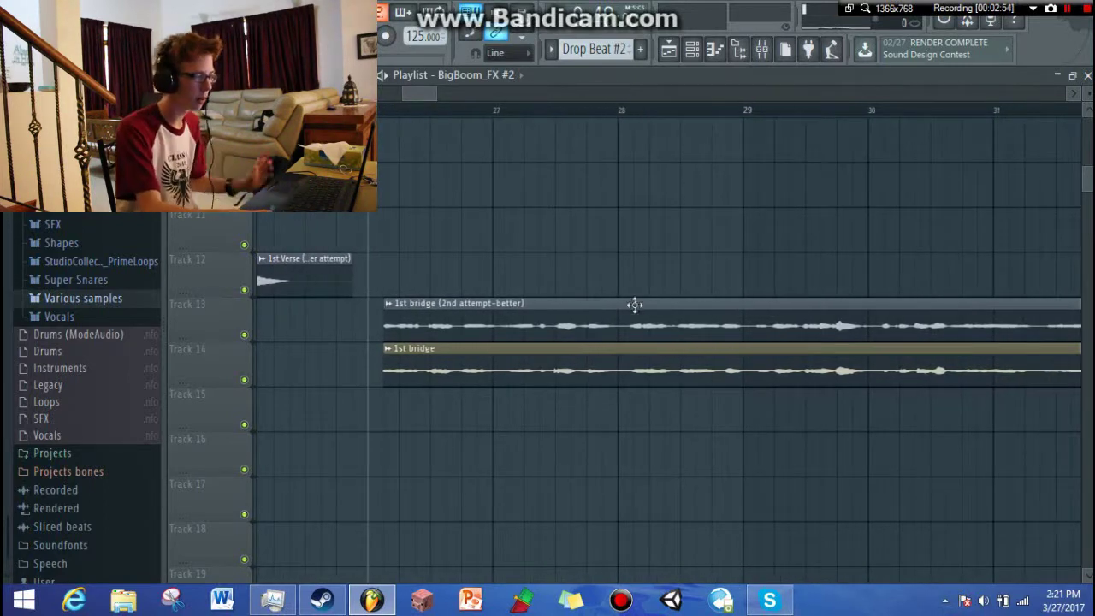
pyautogui.scroll(8, 638, 317)
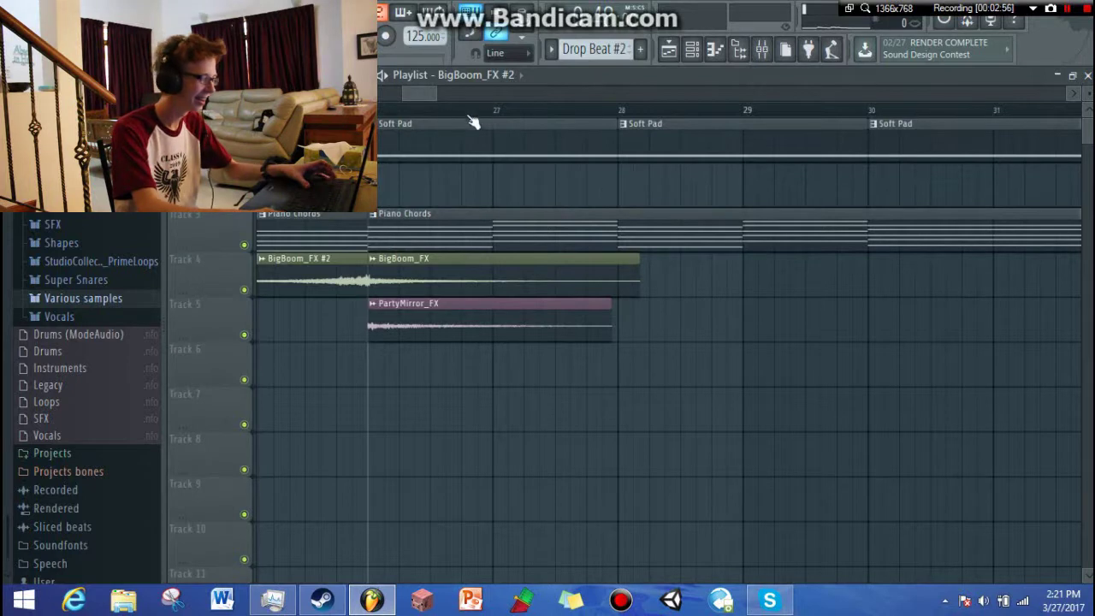
# Play the layered first bridge vocals from bar 26 and again from bar 32
pyautogui.moveTo(435, 97); pyautogui.dragTo(502, 98)
pyautogui.scroll(-6, 469, 237)
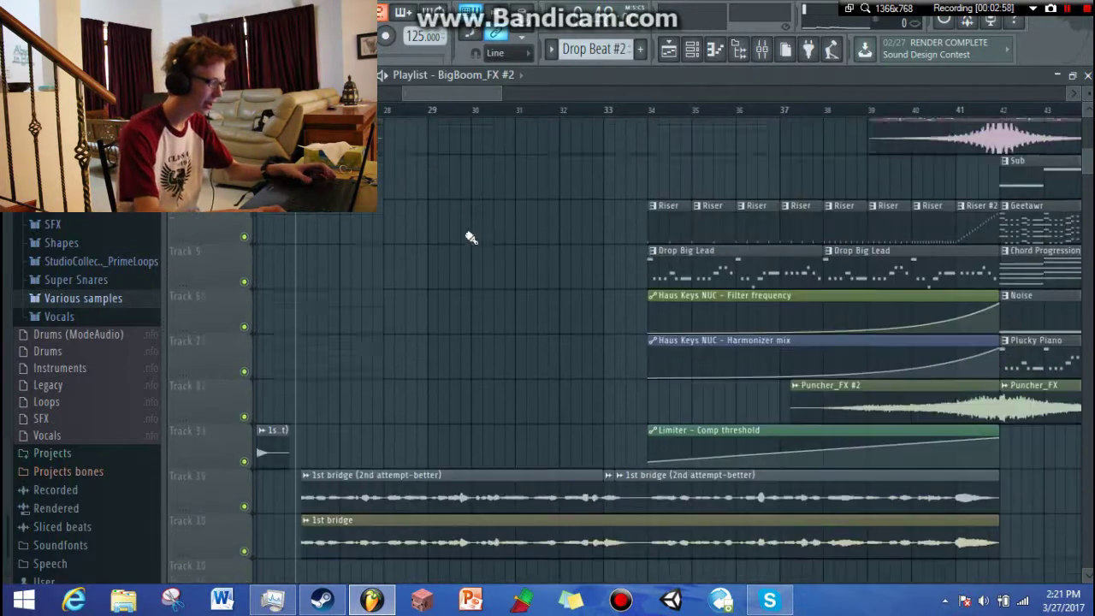
pyautogui.press('space')
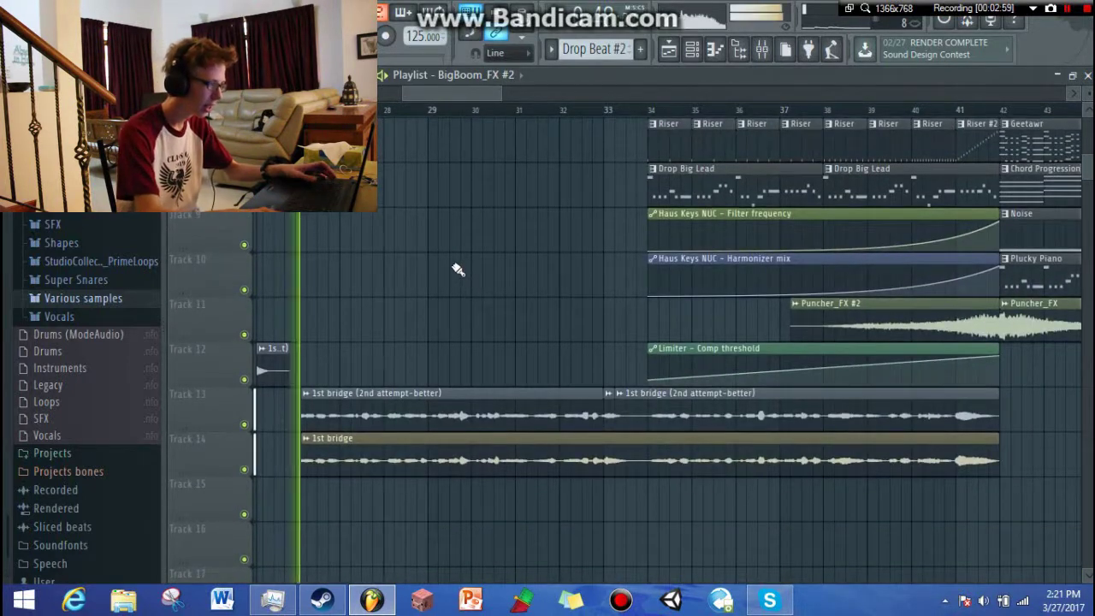
pyautogui.click(562, 112)
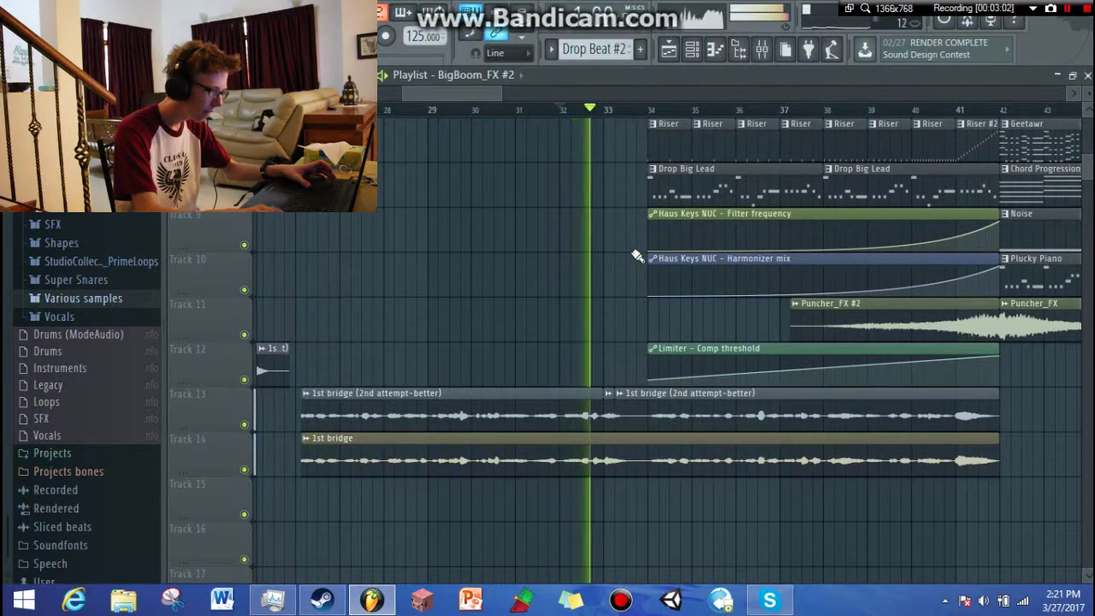
pyautogui.press('space')
# Select the Riser pattern at bar 34 on track 7 and play its Melody Kick notes in the piano roll
pyautogui.click(647, 110)
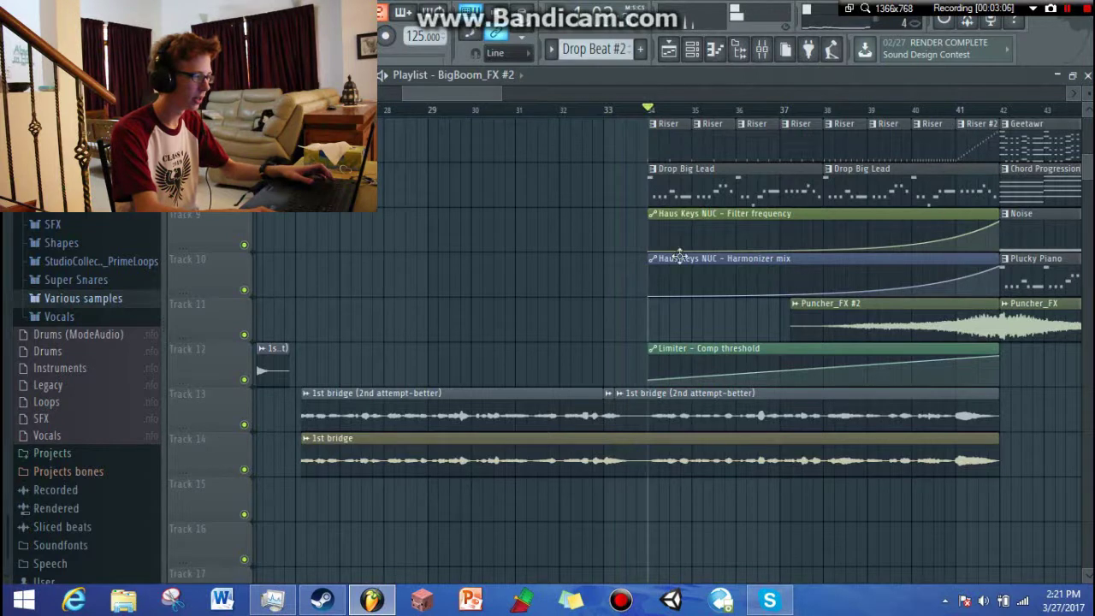
pyautogui.scroll(5, 678, 317)
pyautogui.click(660, 408)
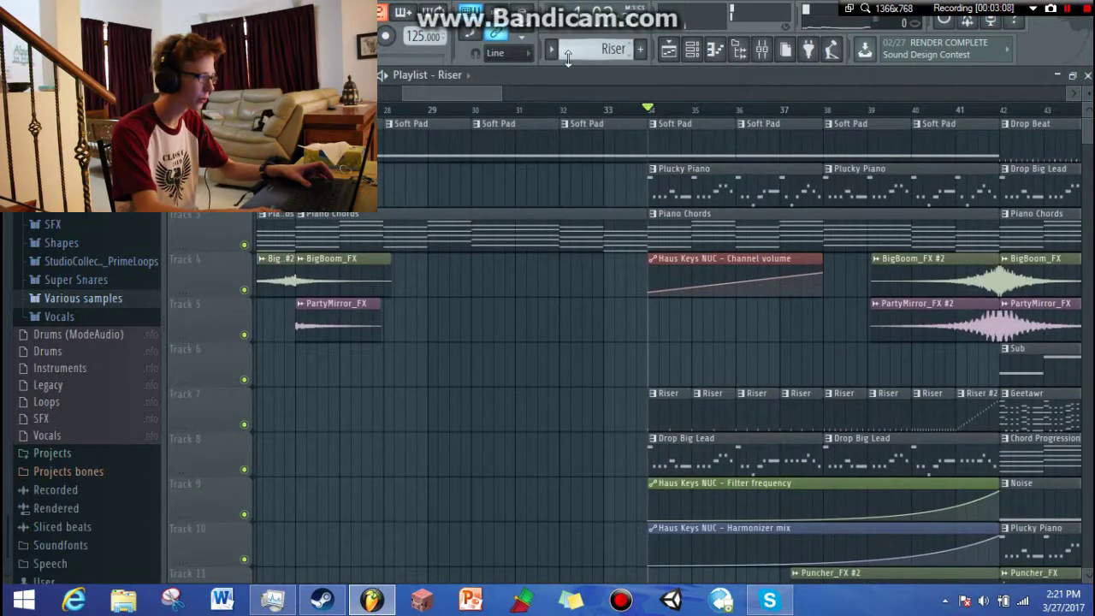
pyautogui.click(668, 51)
pyautogui.click(670, 49)
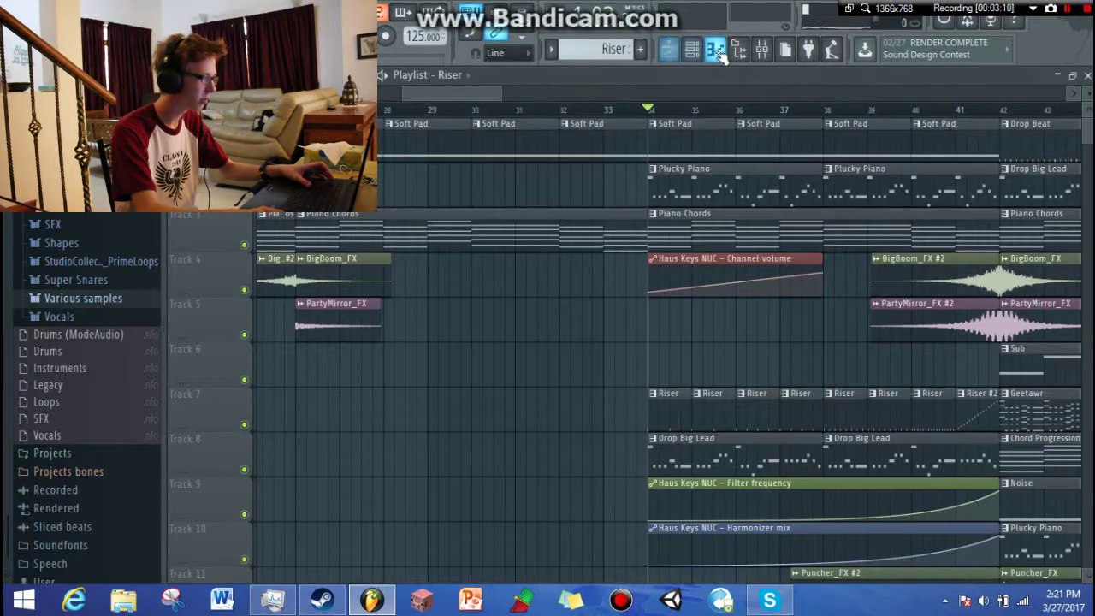
pyautogui.click(715, 48)
pyautogui.press('space')
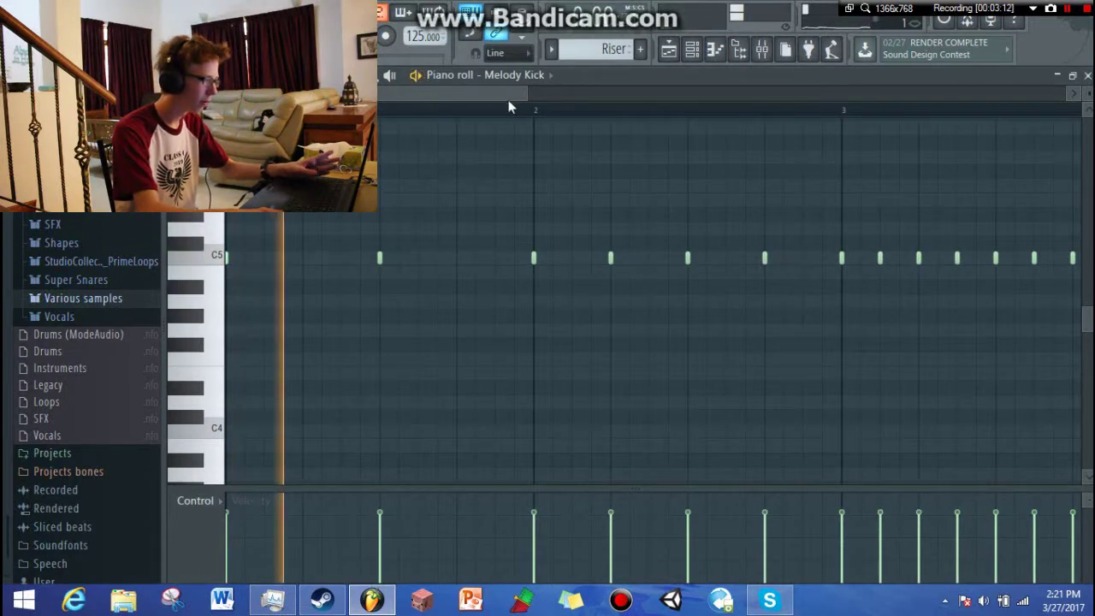
pyautogui.moveTo(528, 92); pyautogui.dragTo(909, 98)
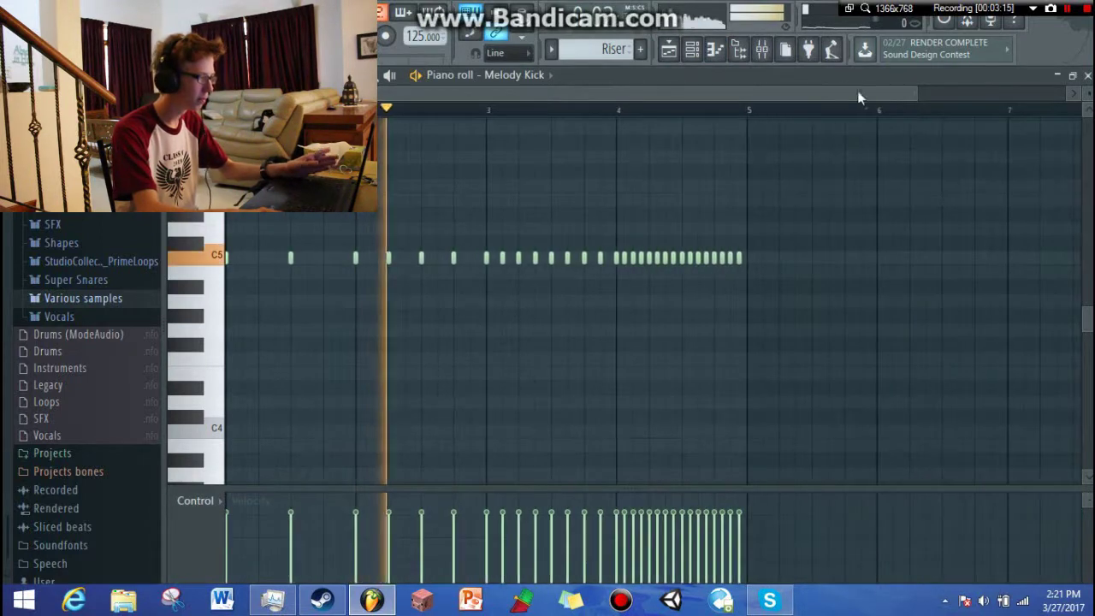
# Switch to the Riser #2 pattern, play its Melody Kick notes in the piano roll and return to the playlist
pyautogui.press('space')
pyautogui.click(671, 53)
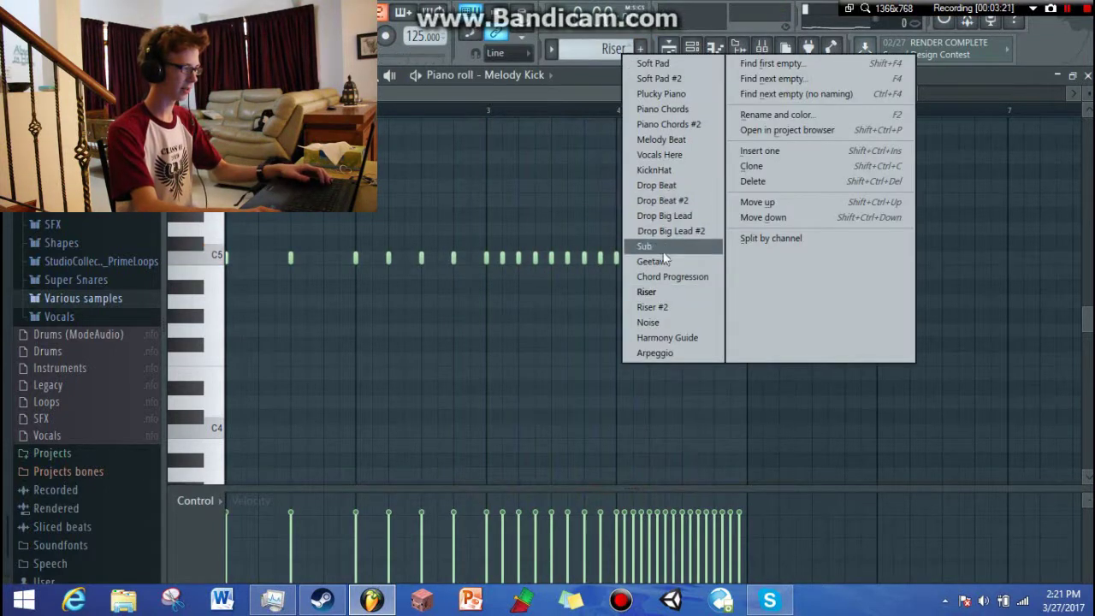
pyautogui.click(663, 304)
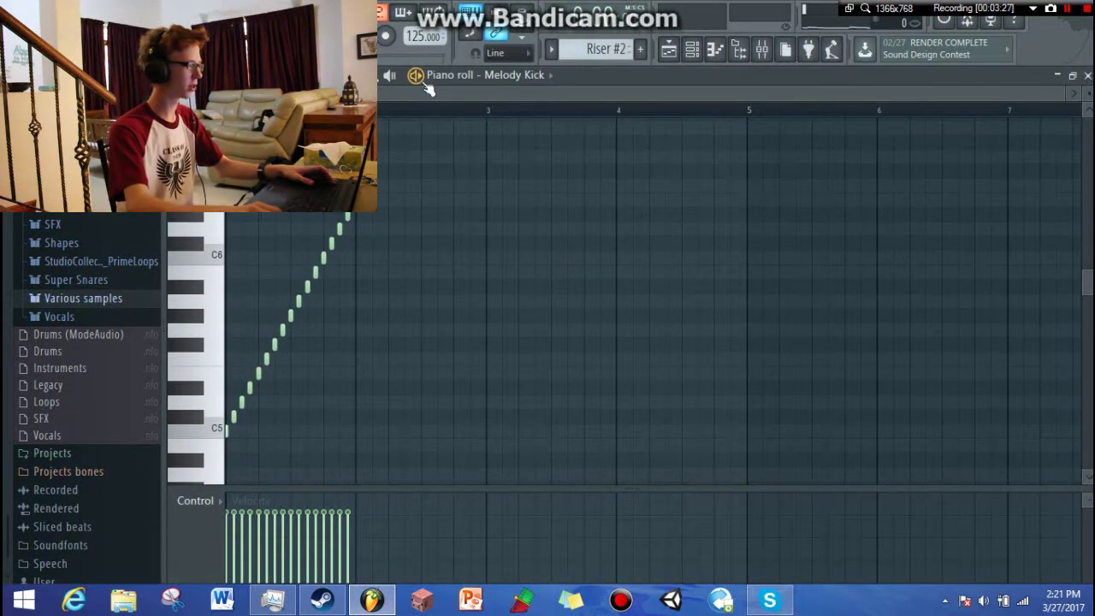
pyautogui.press('space')
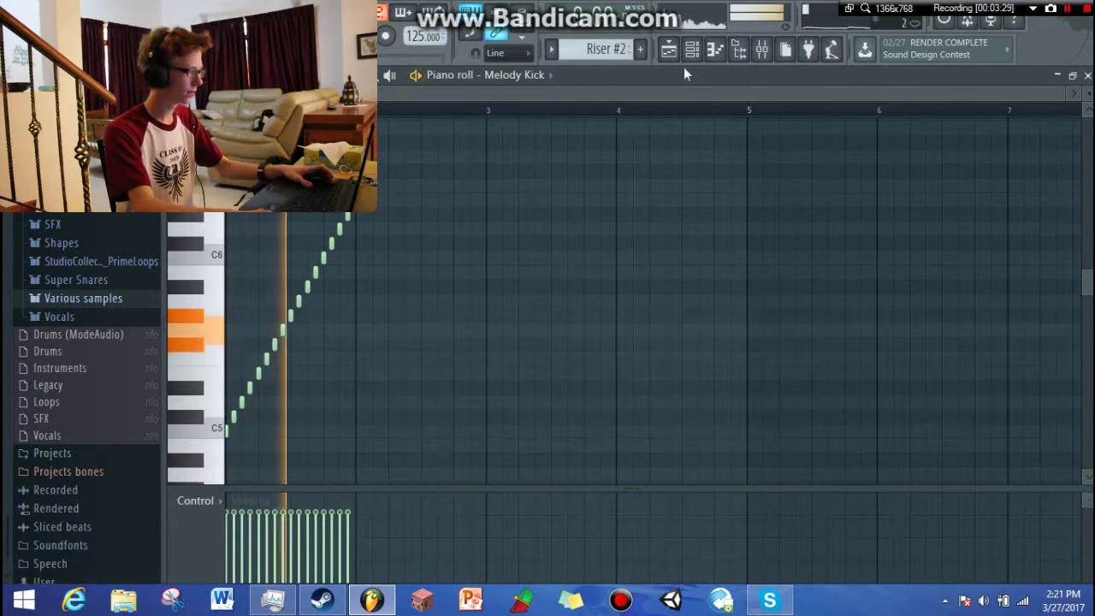
pyautogui.click(669, 50)
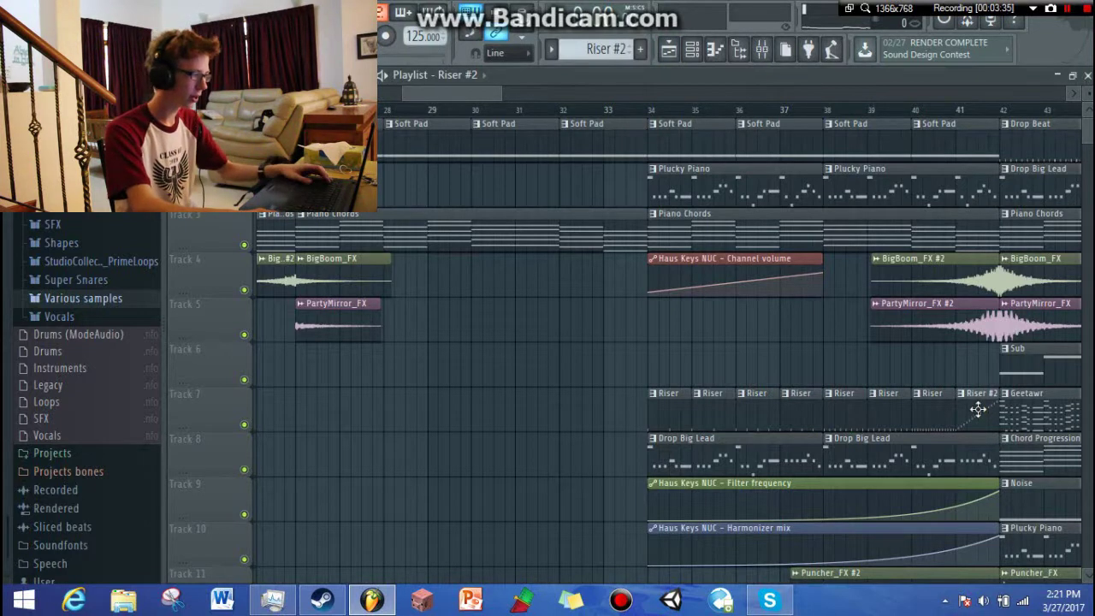
# Play the build-up from bar 34 and again from about bar 40, following it towards the drop
pyautogui.click(648, 111)
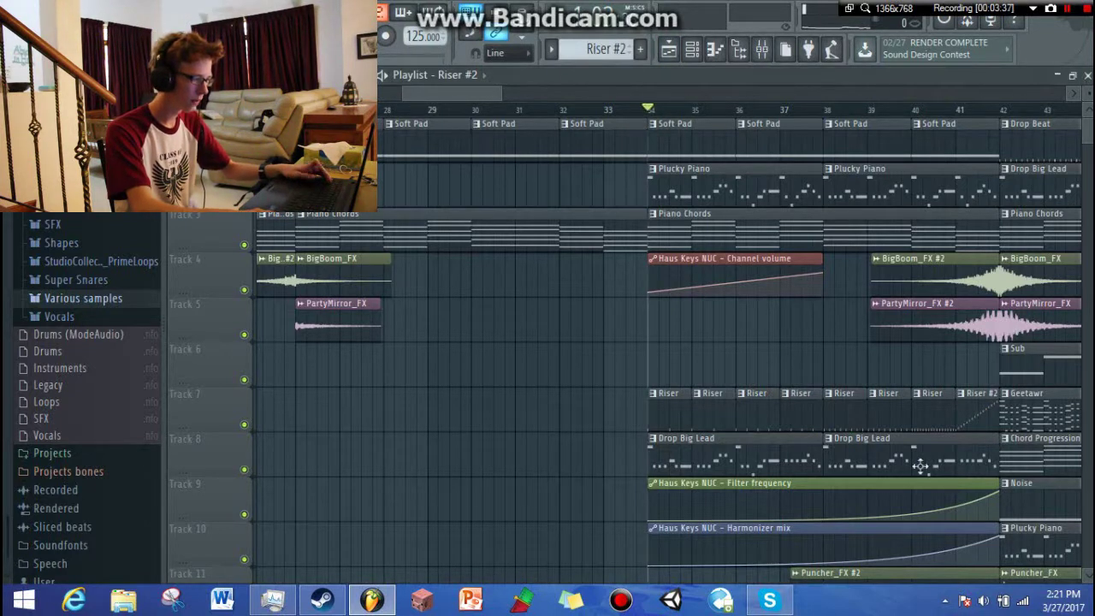
pyautogui.press('space')
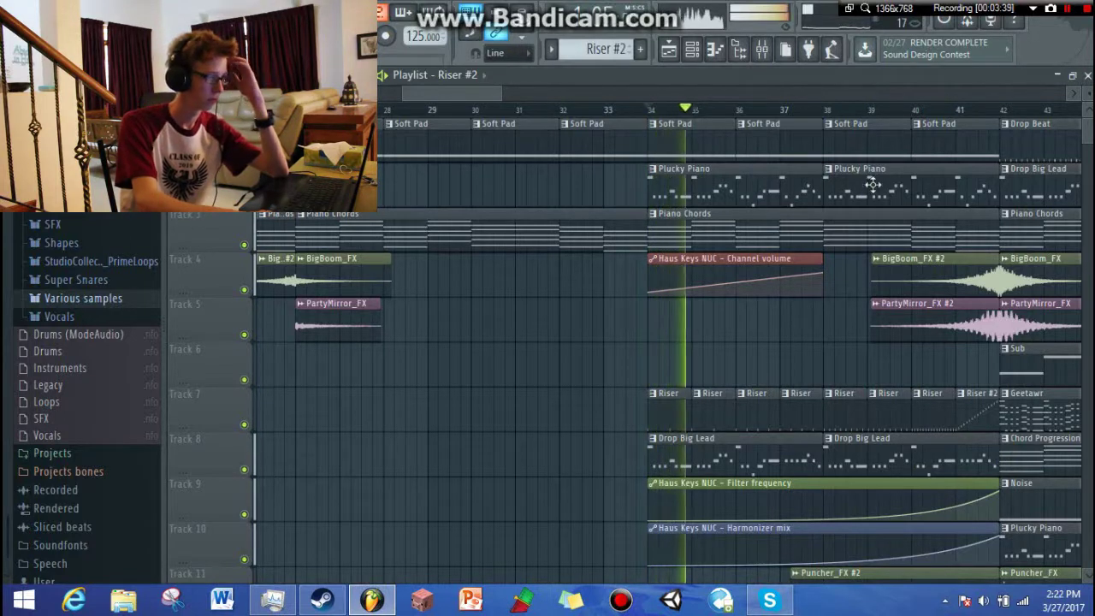
pyautogui.click(908, 110)
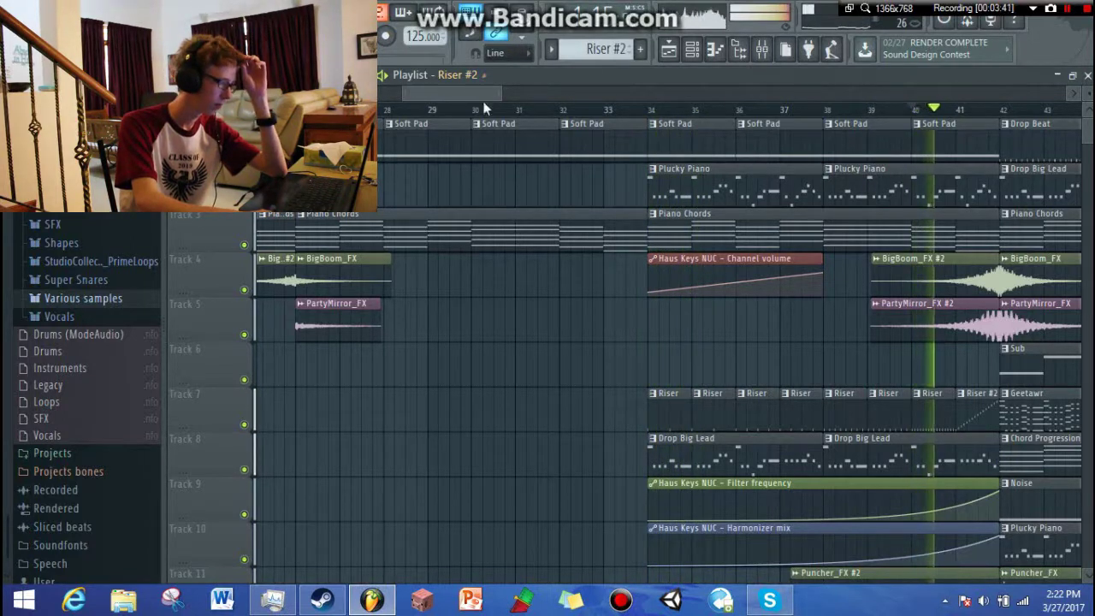
pyautogui.moveTo(491, 96); pyautogui.dragTo(477, 97)
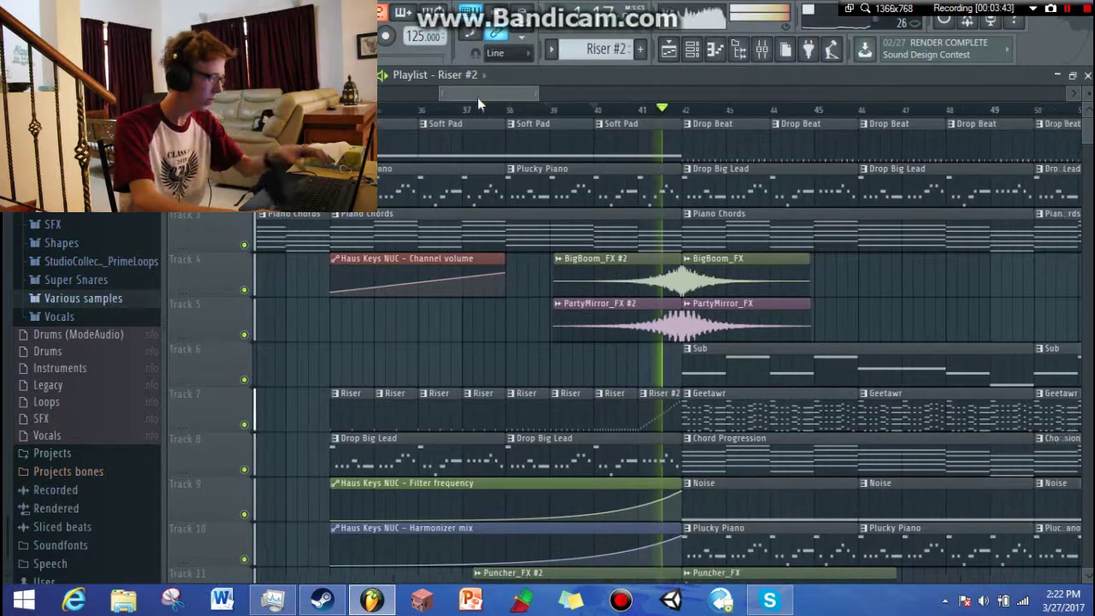
# Select the Drop Big Lead pattern from its track 8 clip and view its notes in the piano roll
pyautogui.scroll(-4, 395, 172)
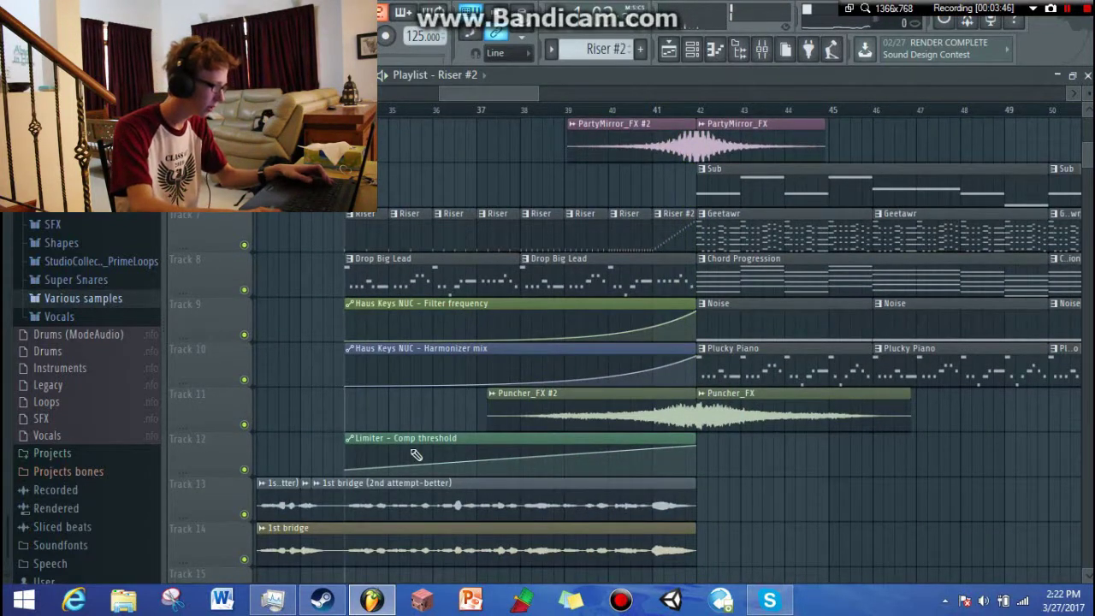
pyautogui.scroll(2, 392, 475)
pyautogui.click(376, 349)
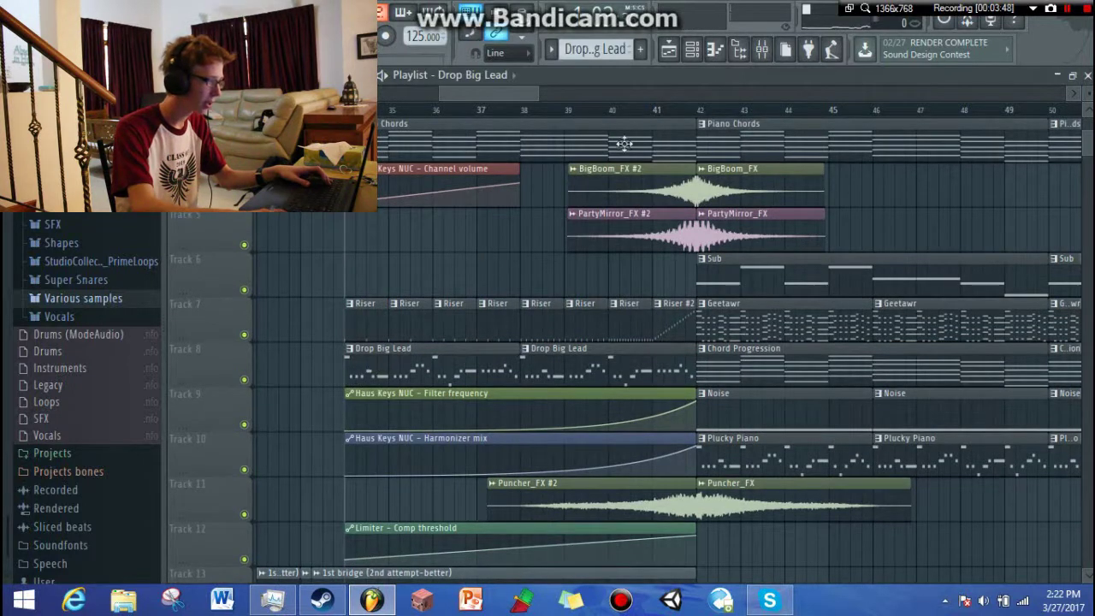
pyautogui.click(671, 51)
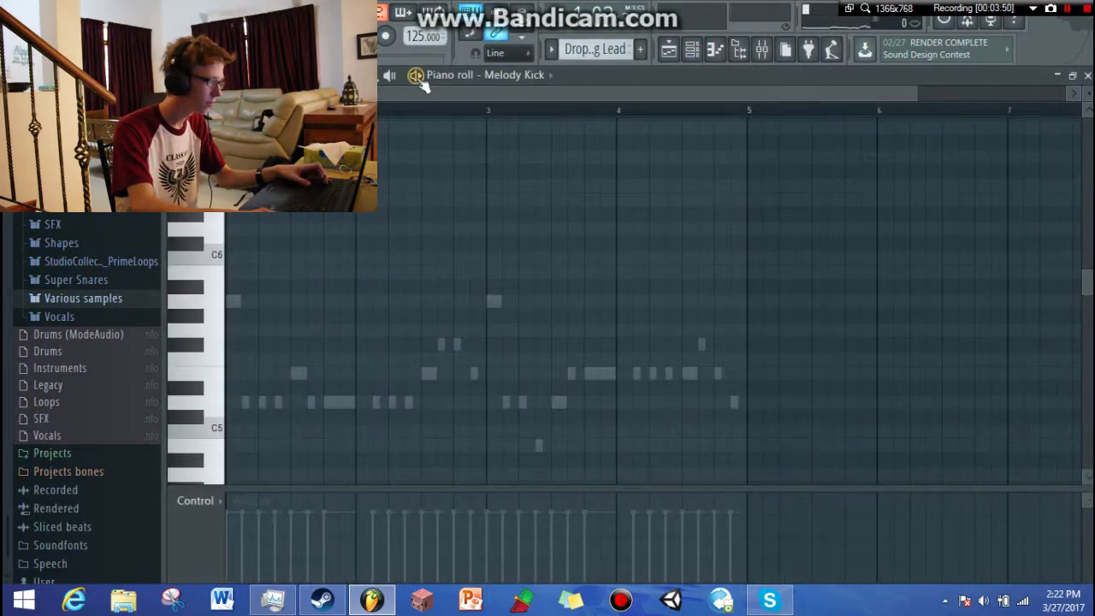
# Look over the filter frequency, harmonizer mix and limiter threshold automation clips on tracks 9, 10 and 12 in the playlist
pyautogui.press('F5')
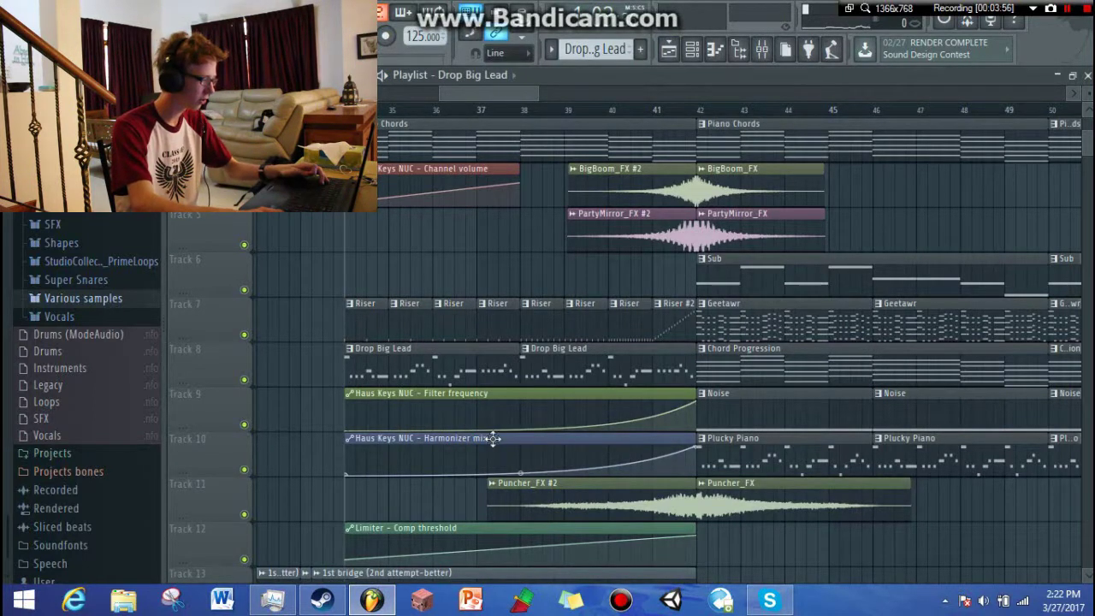
pyautogui.scroll(-2, 485, 437)
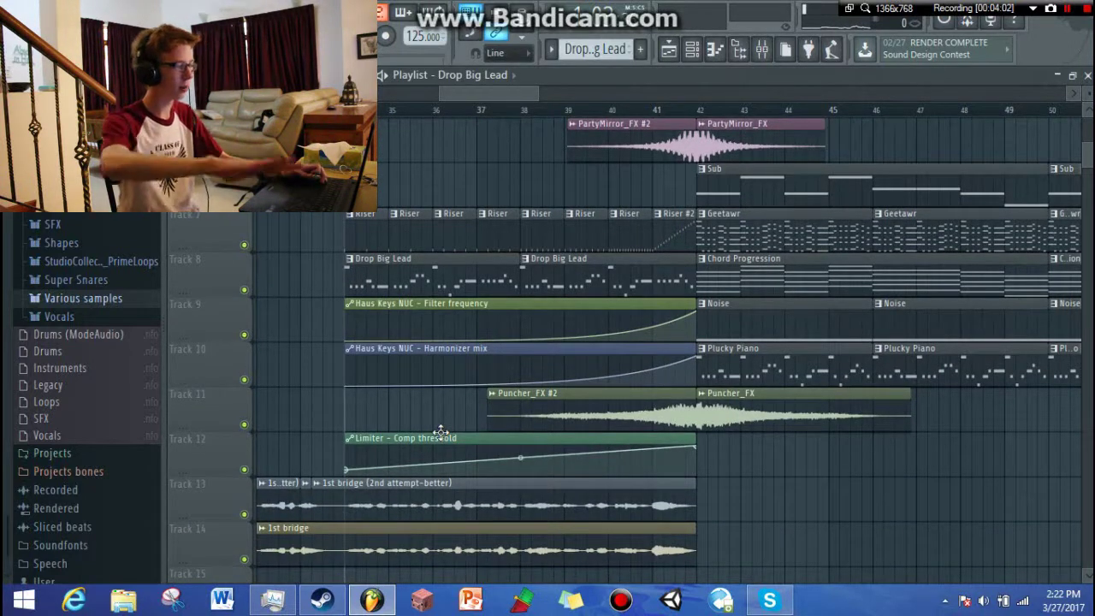
pyautogui.scroll(4, 549, 384)
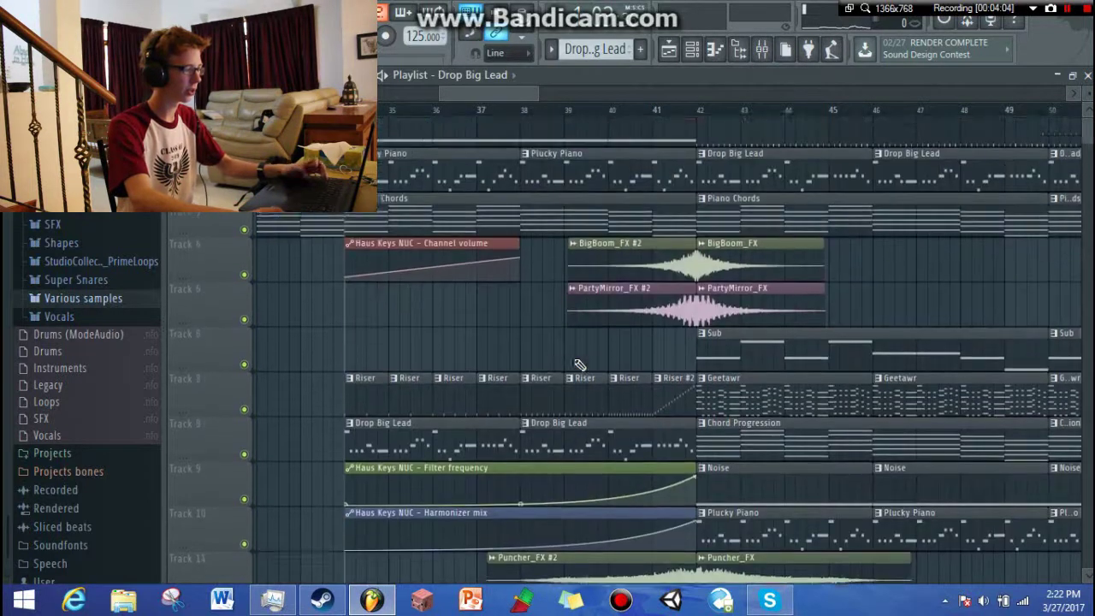
# Play the build-up from bar 34 and again from bar 38 into the drop, then bring the drop's clips into view
pyautogui.press('space')
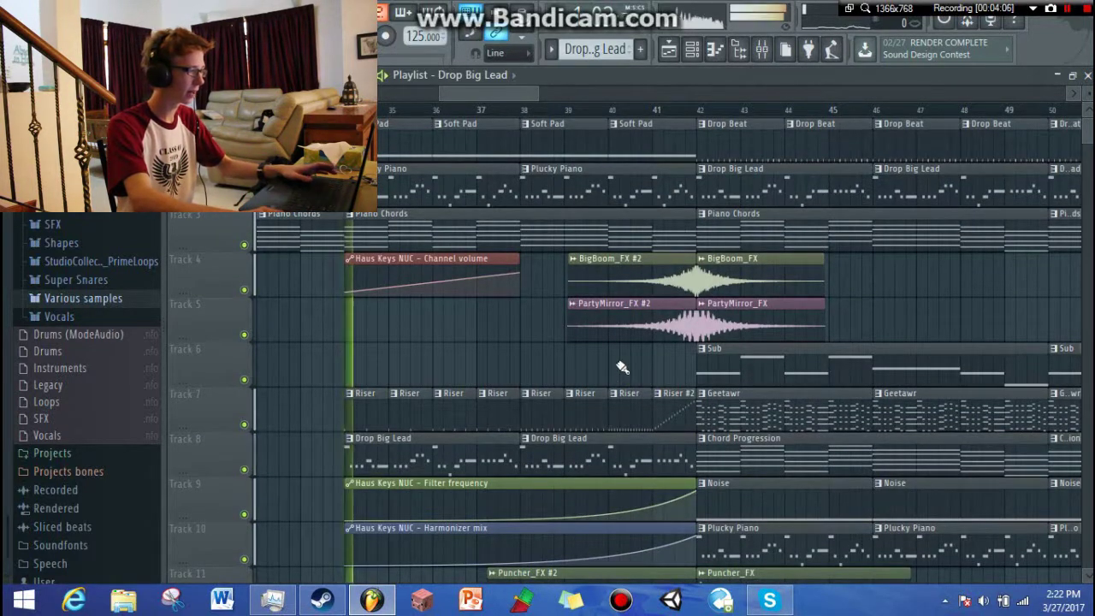
pyautogui.click(521, 111)
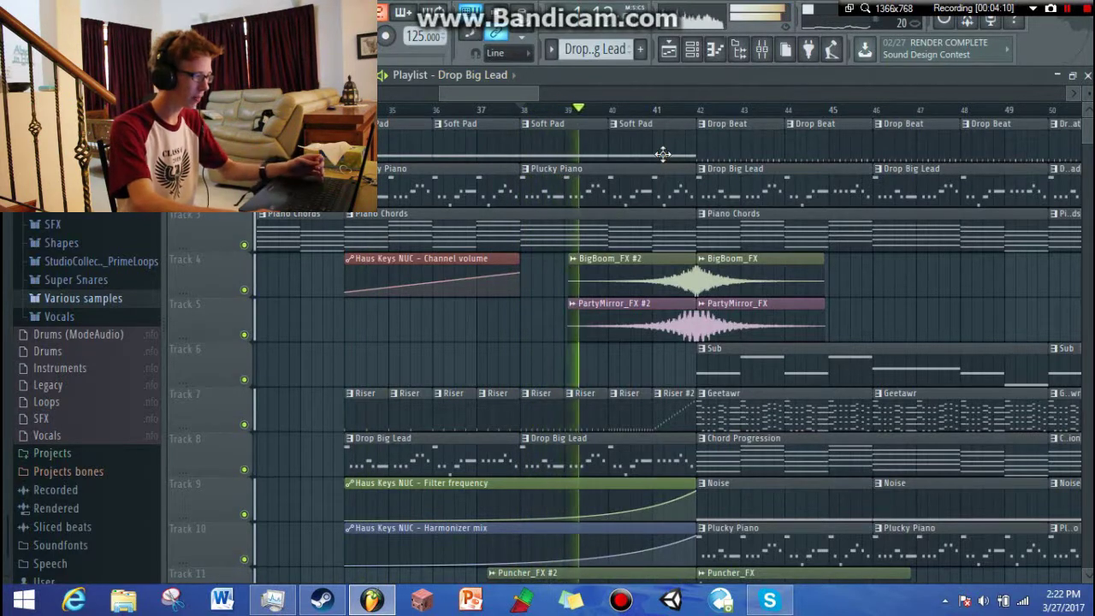
pyautogui.scroll(-2, 663, 154)
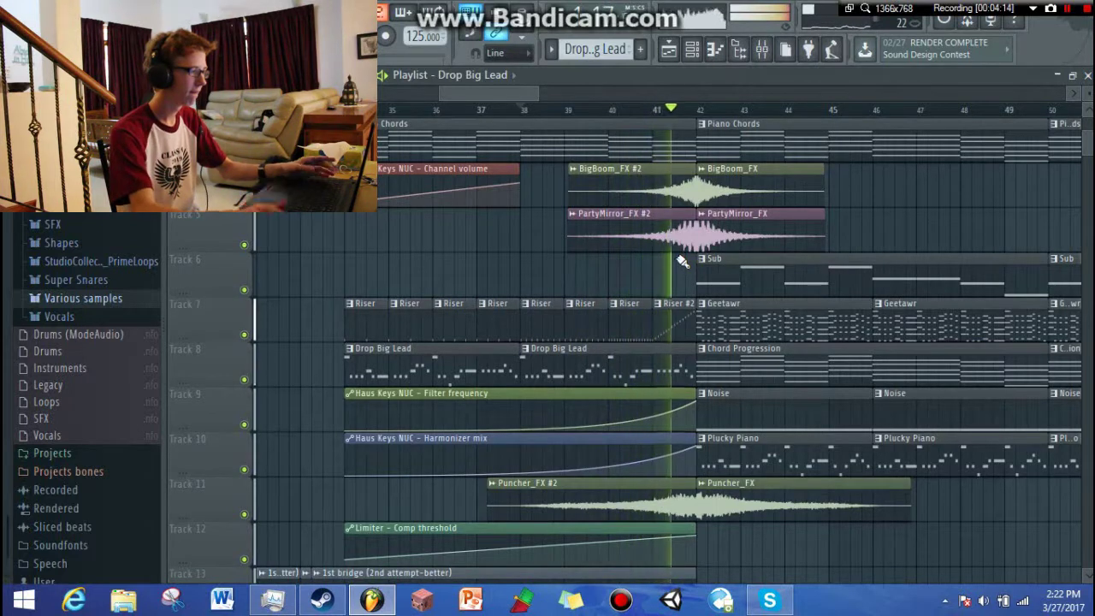
pyautogui.scroll(2, 621, 244)
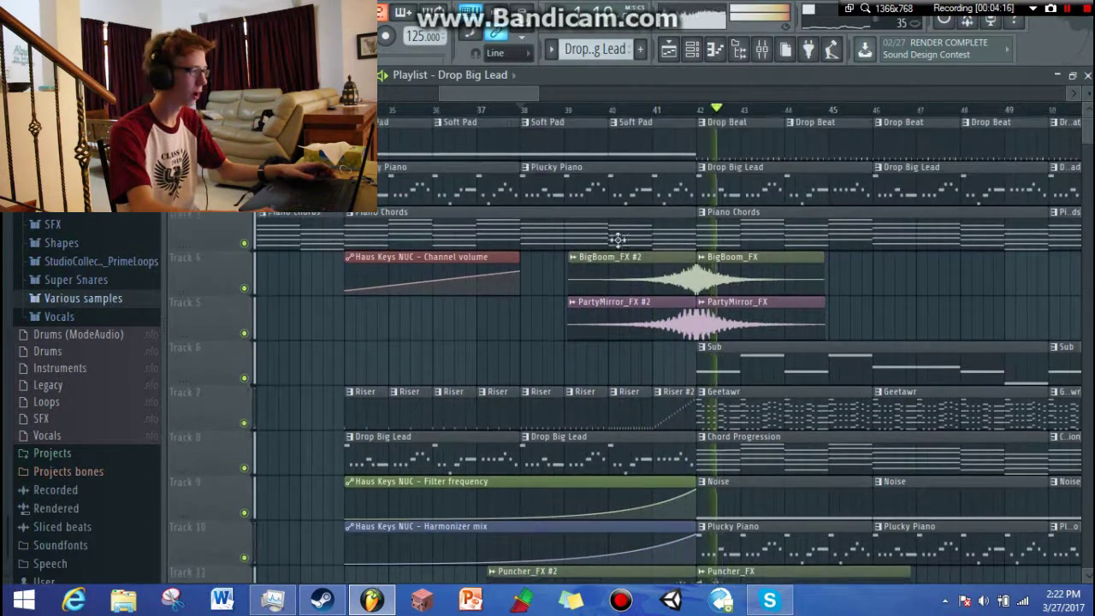
pyautogui.moveTo(486, 95)
pyautogui.mouseDown()
pyautogui.moveTo(527, 62)
pyautogui.moveTo(537, 87)
pyautogui.moveTo(507, 90)
pyautogui.mouseUp()
pyautogui.scroll(-2, 488, 193)
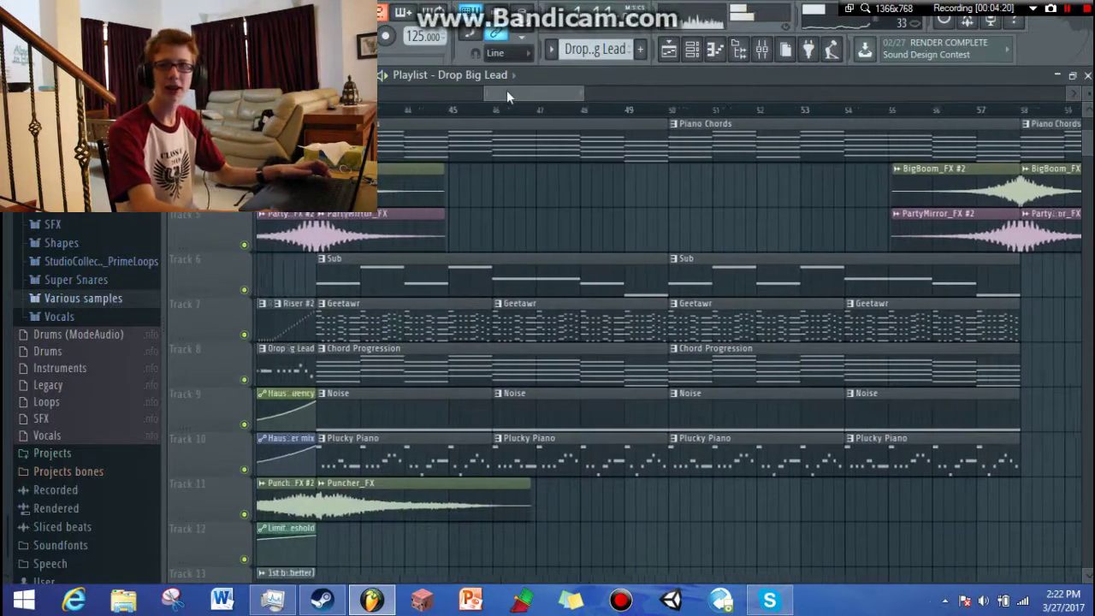
pyautogui.scroll(2, 436, 301)
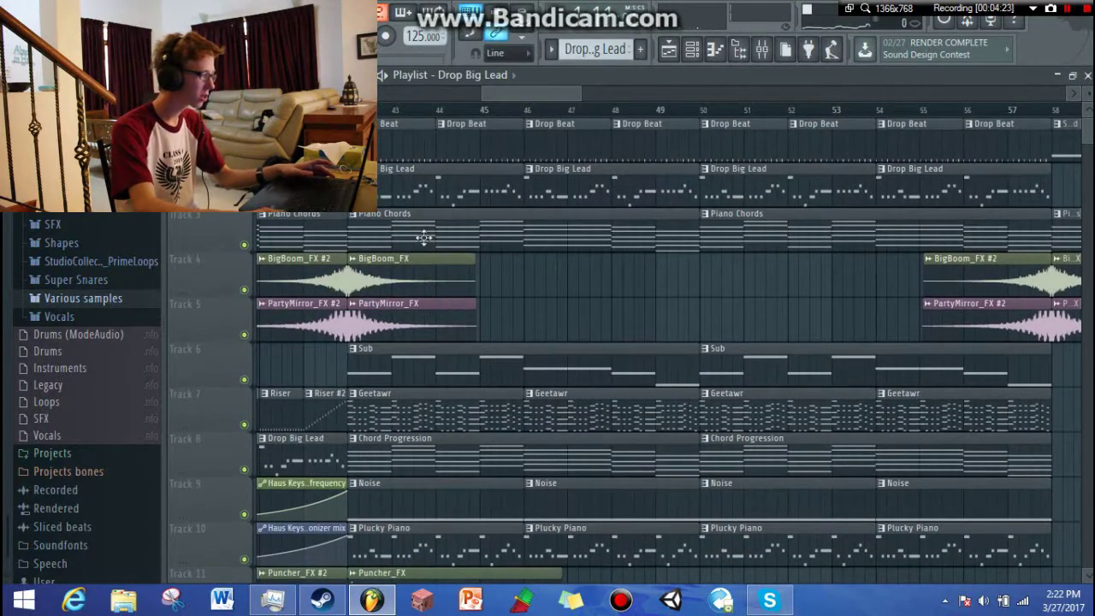
# Compare the steps of the Drop Beat pattern with those of the Melody Beat pattern in the channel rack
pyautogui.click(692, 49)
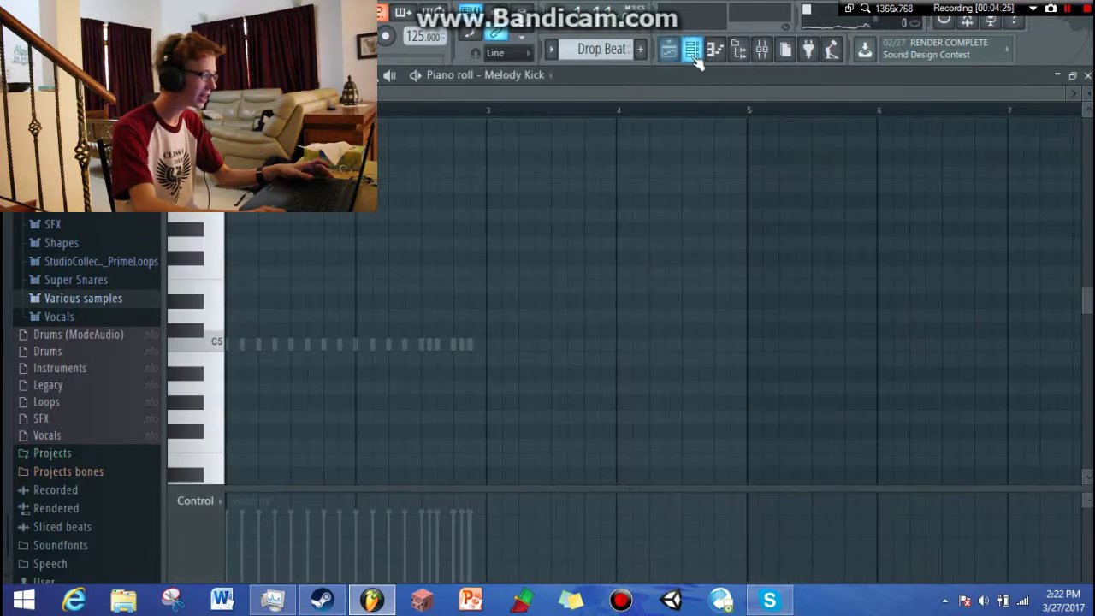
pyautogui.press('F6')
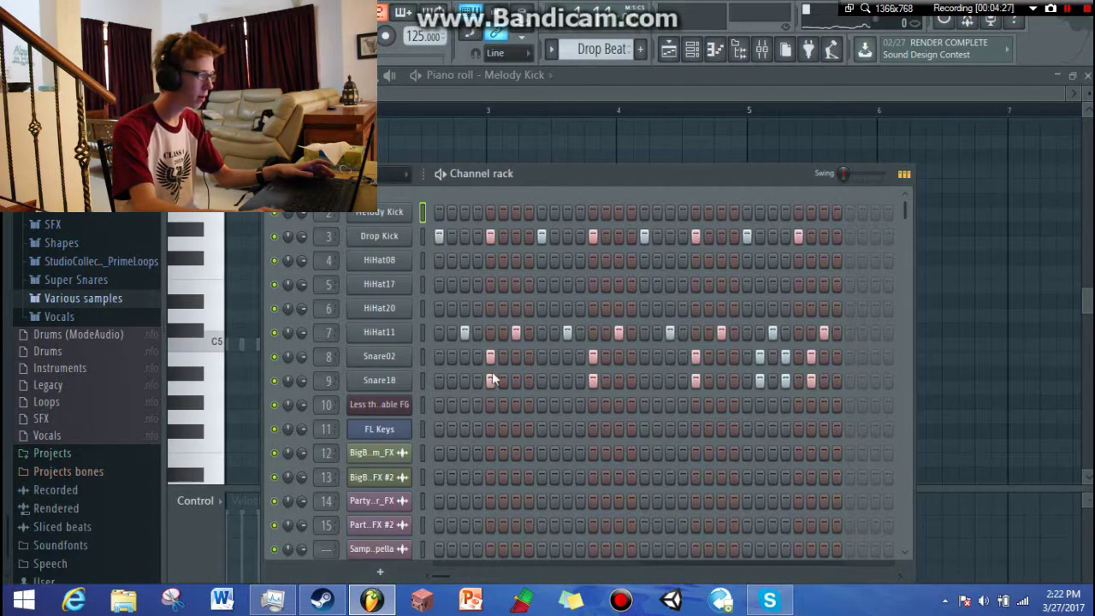
pyautogui.click(616, 44)
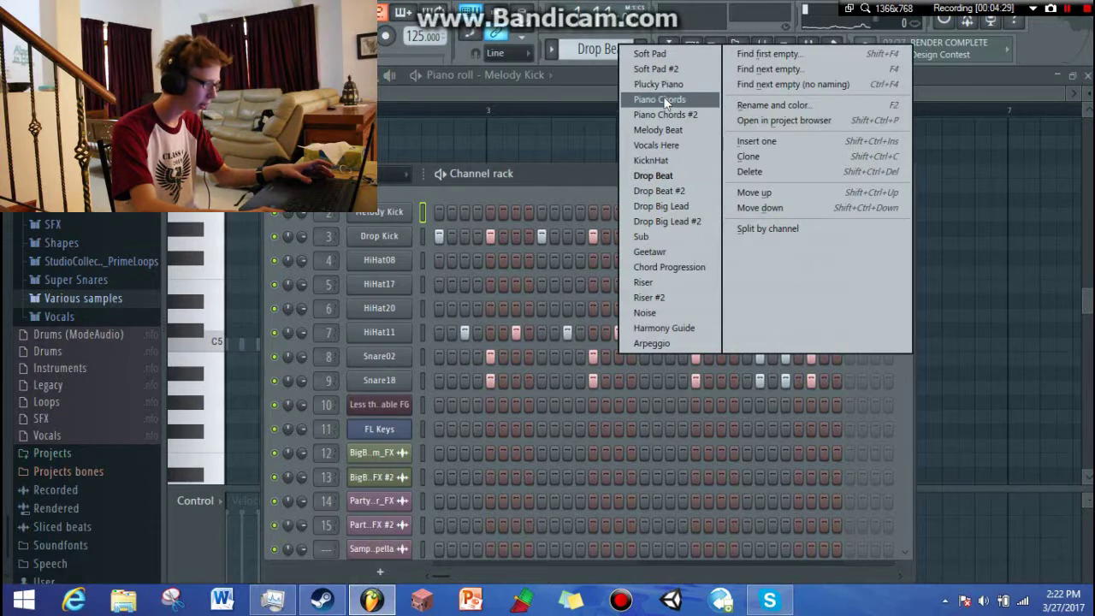
pyautogui.click(670, 127)
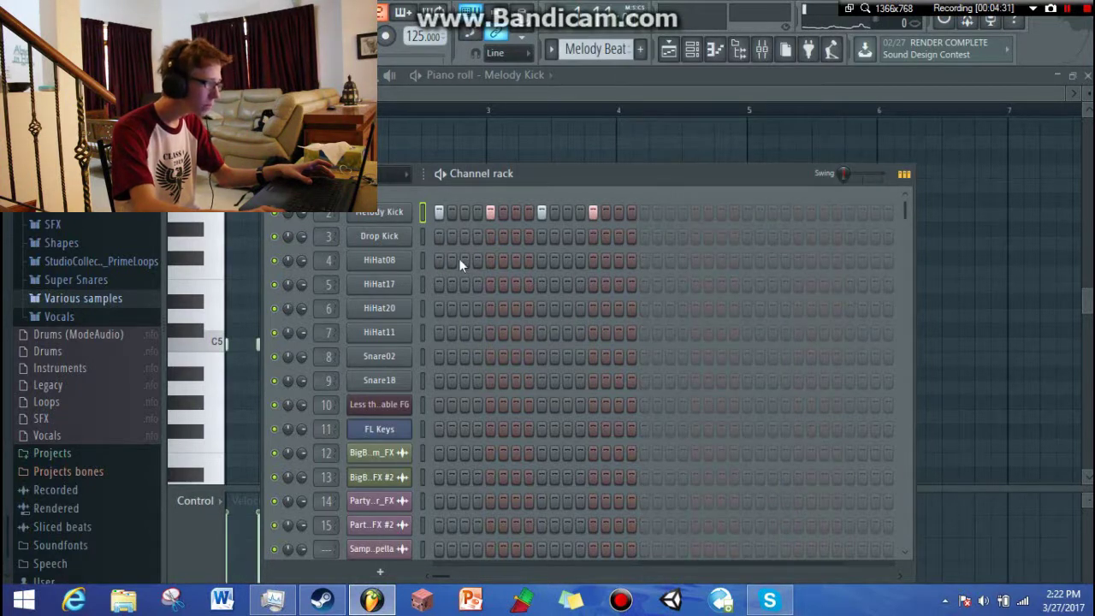
pyautogui.click(583, 45)
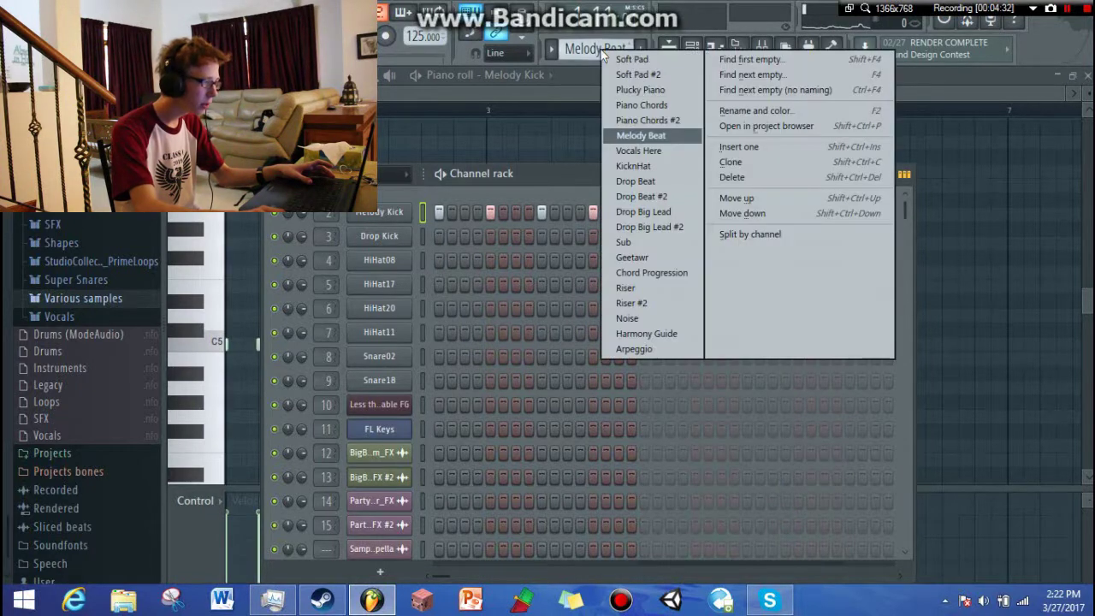
pyautogui.click(650, 181)
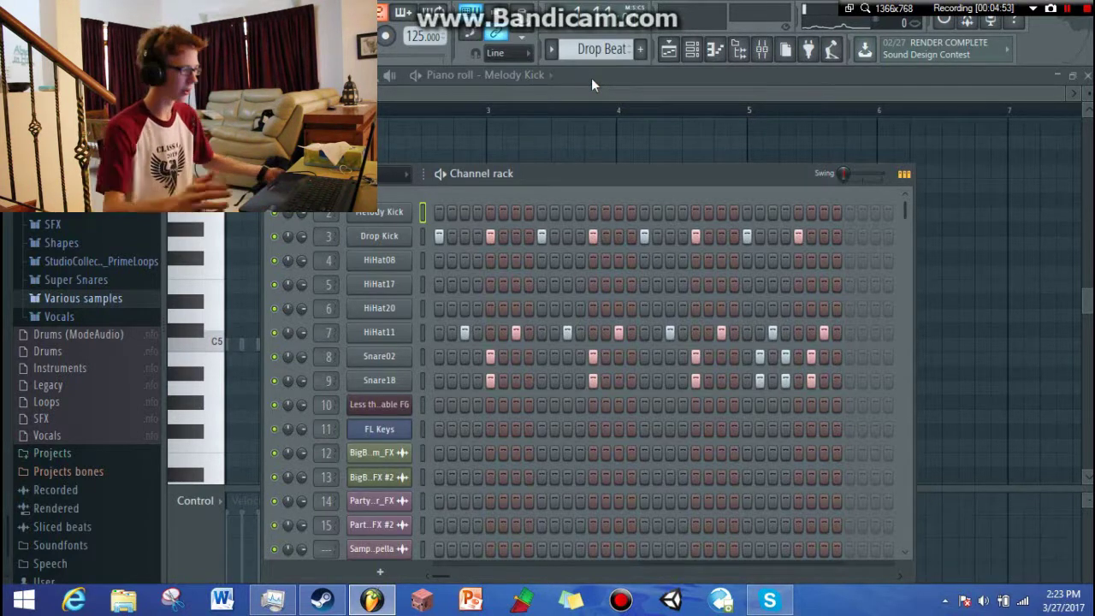
# Select the Drop Big Lead pattern from its track 2 clip, check it in the piano roll and return to the playlist
pyautogui.press('F5')
pyautogui.click(428, 173)
pyautogui.press('F7')
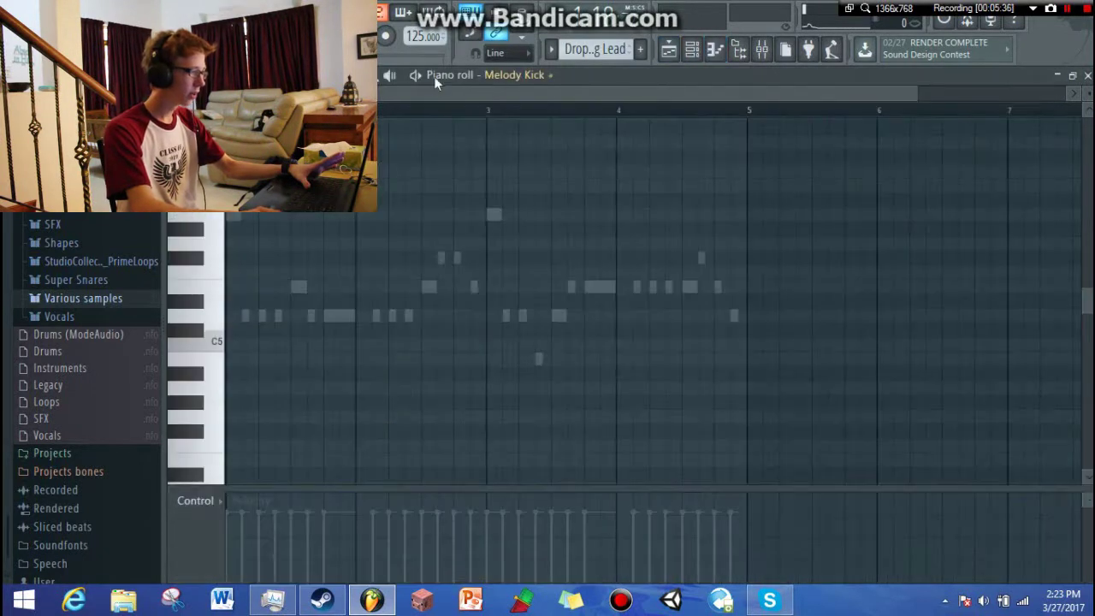
pyautogui.press('space')
pyautogui.press('space')
pyautogui.click(670, 50)
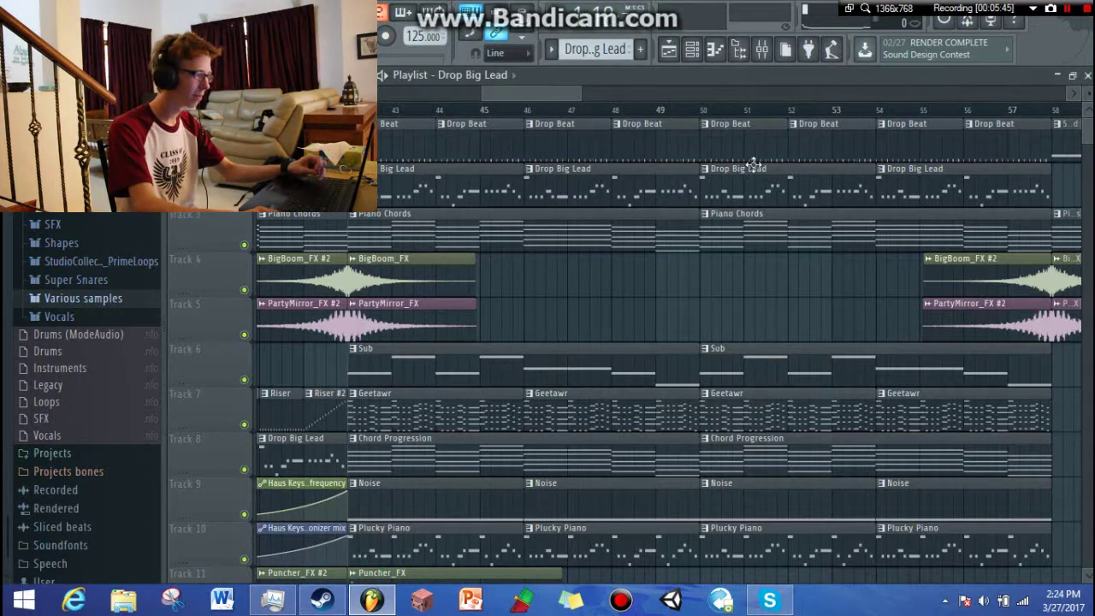
# Open the Drop Big Lead clip's Haus Keys NUC notes and add A5 notes at the start of bars 2 and 4
pyautogui.scroll(-1, 420, 194)
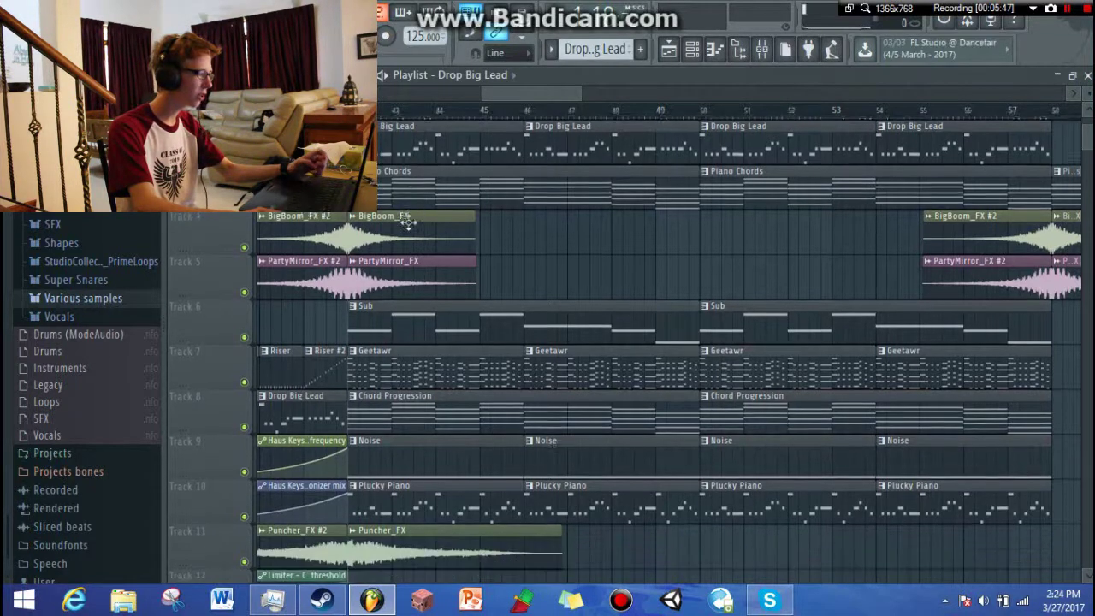
pyautogui.doubleClick(425, 196)
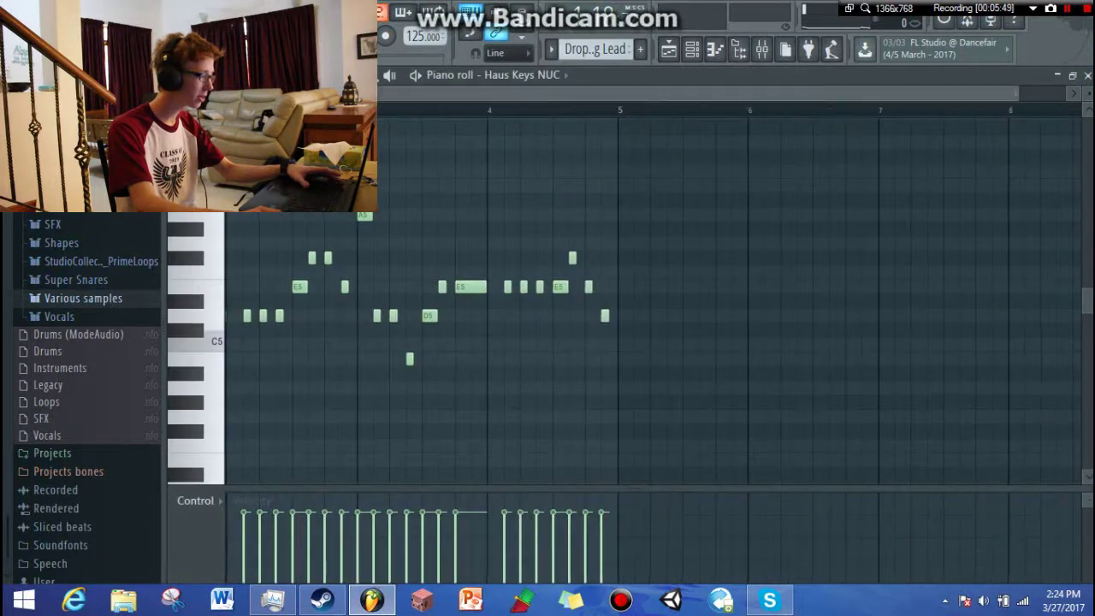
pyautogui.hscroll(-2, 343, 244)
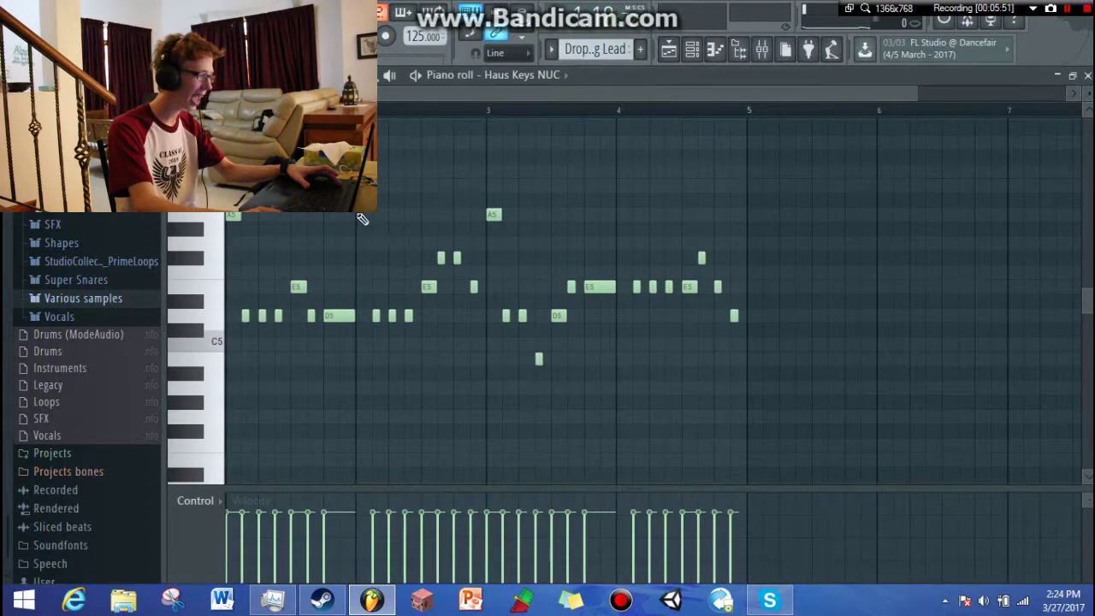
pyautogui.click(360, 215)
pyautogui.click(619, 214)
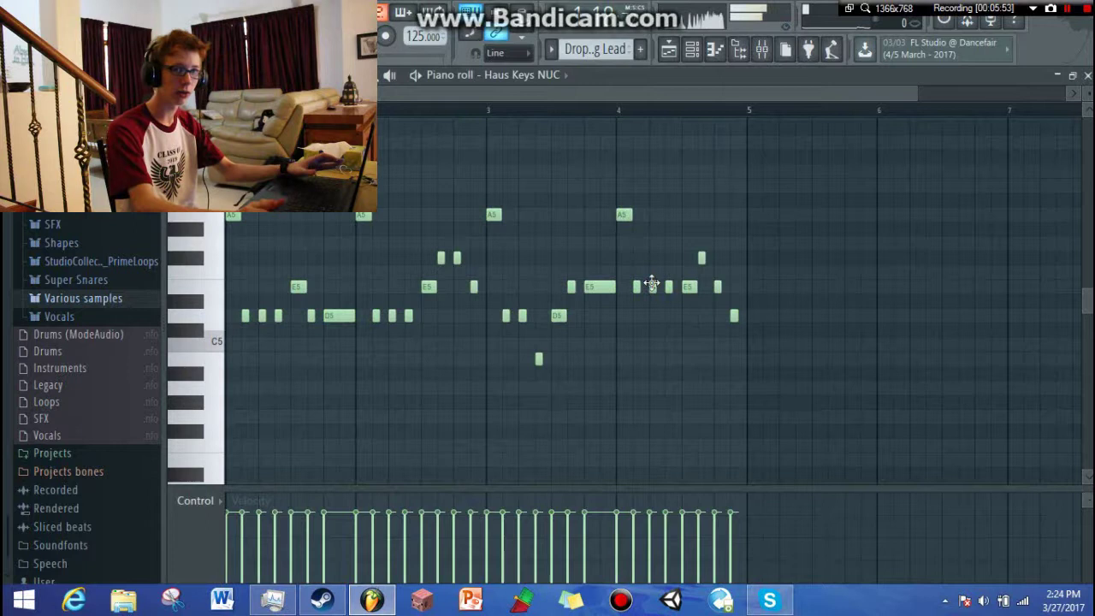
# Play the drop in the playlist with the extra A5 lead notes and remove those notes from the Drop Big Lead pattern
pyautogui.click(669, 49)
pyautogui.press('space')
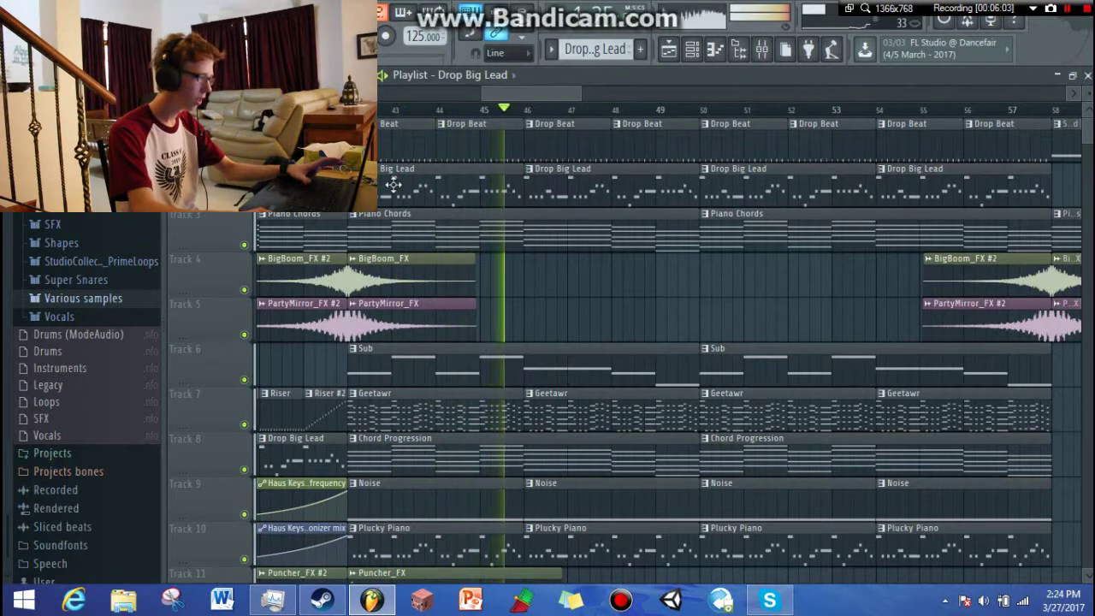
pyautogui.press('F7')
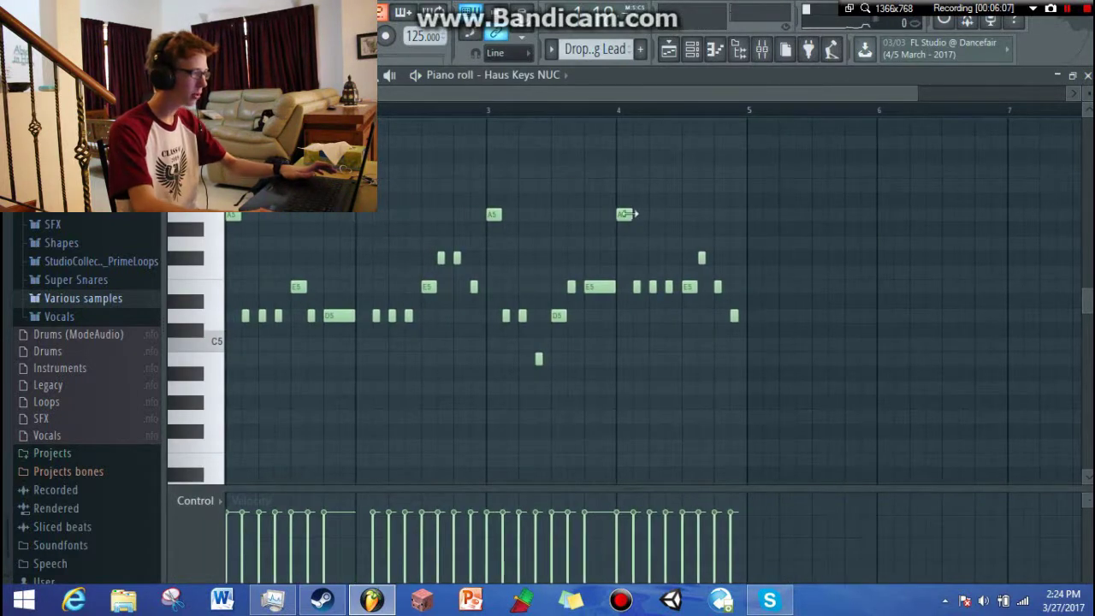
pyautogui.click(668, 48)
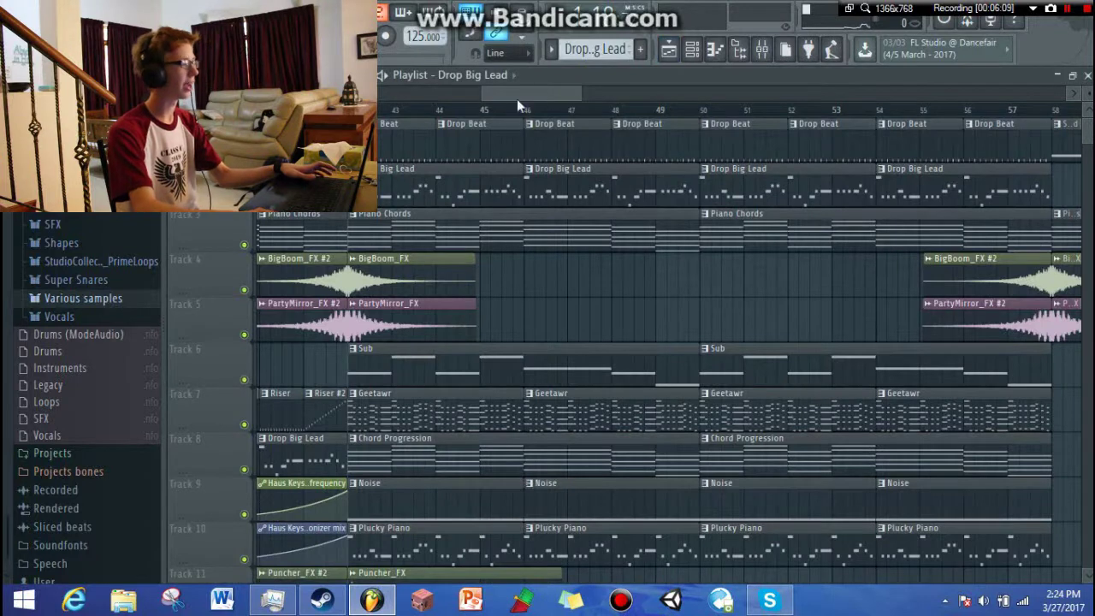
# Open the Sub clip on track 6 to check its eFlute notes in the piano roll and return to the playlist
pyautogui.moveTo(522, 94); pyautogui.dragTo(532, 101)
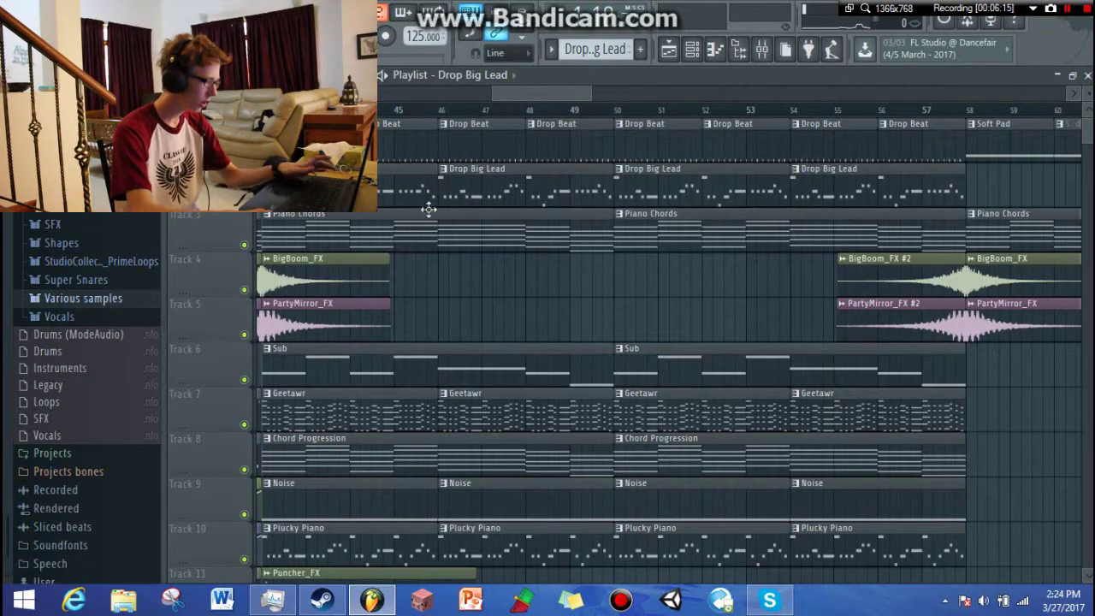
pyautogui.scroll(-2, 366, 245)
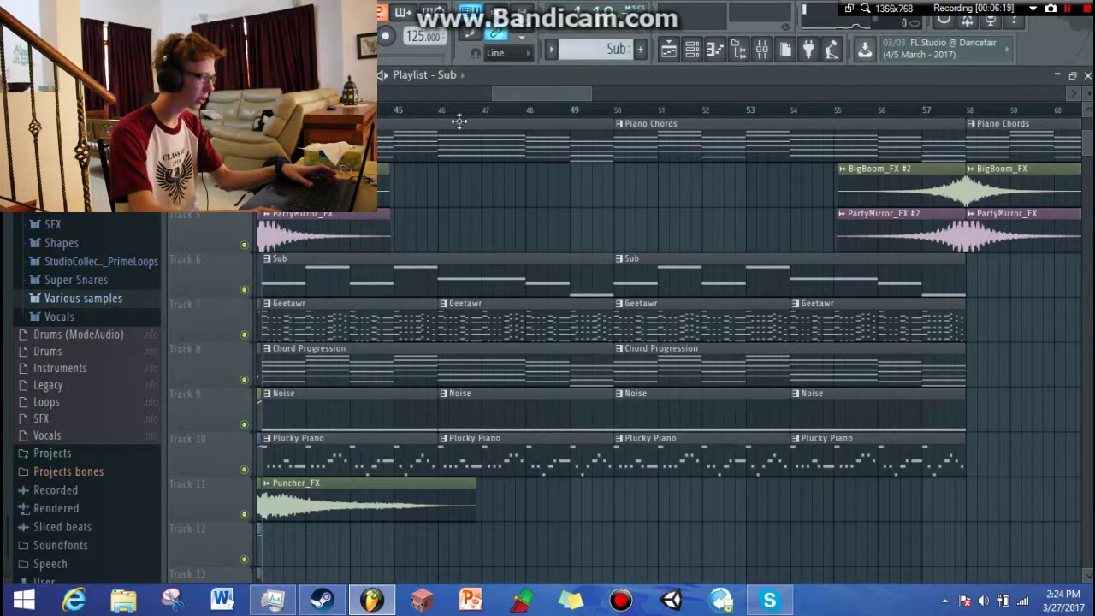
pyautogui.doubleClick(366, 258)
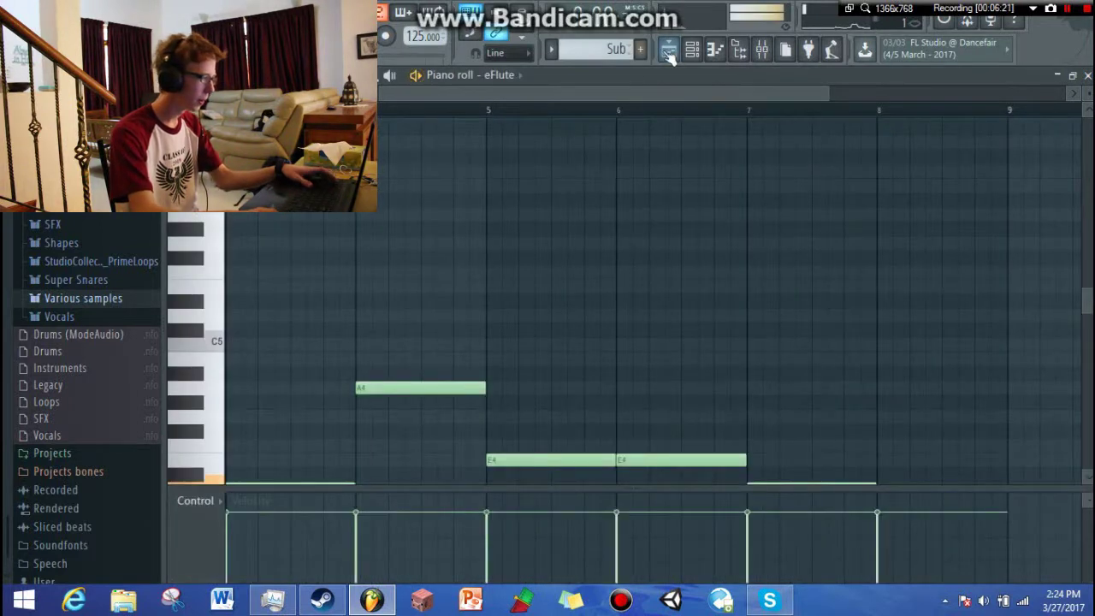
pyautogui.press('F5')
# Solo the Sub track together with the Drop Beat track and play the drop from its start
pyautogui.scroll(2, 214, 325)
pyautogui.rightClick(244, 379)
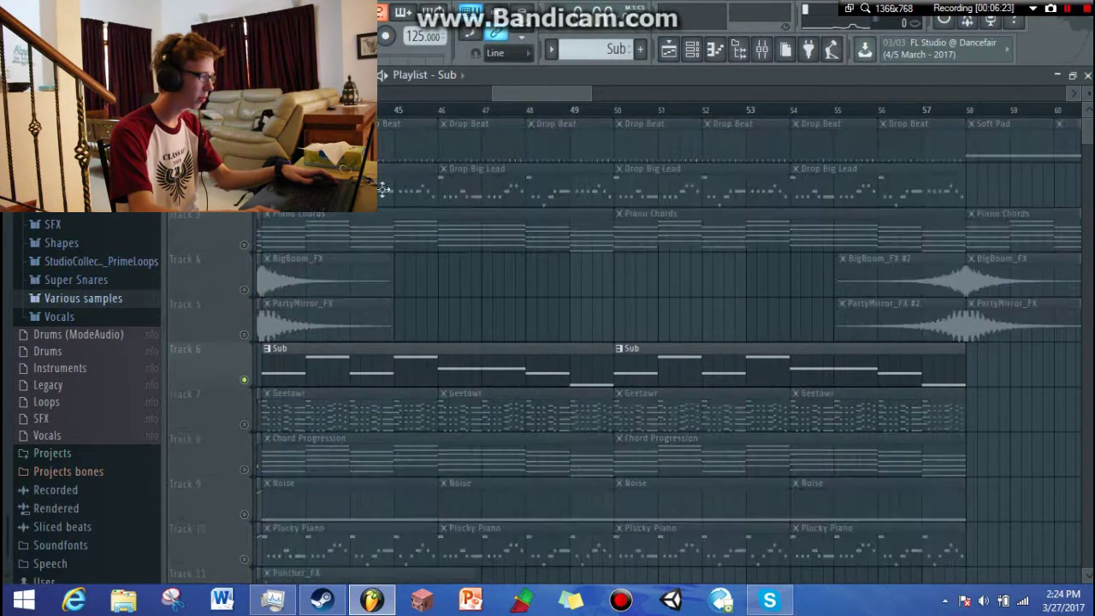
pyautogui.moveTo(535, 99); pyautogui.dragTo(524, 90)
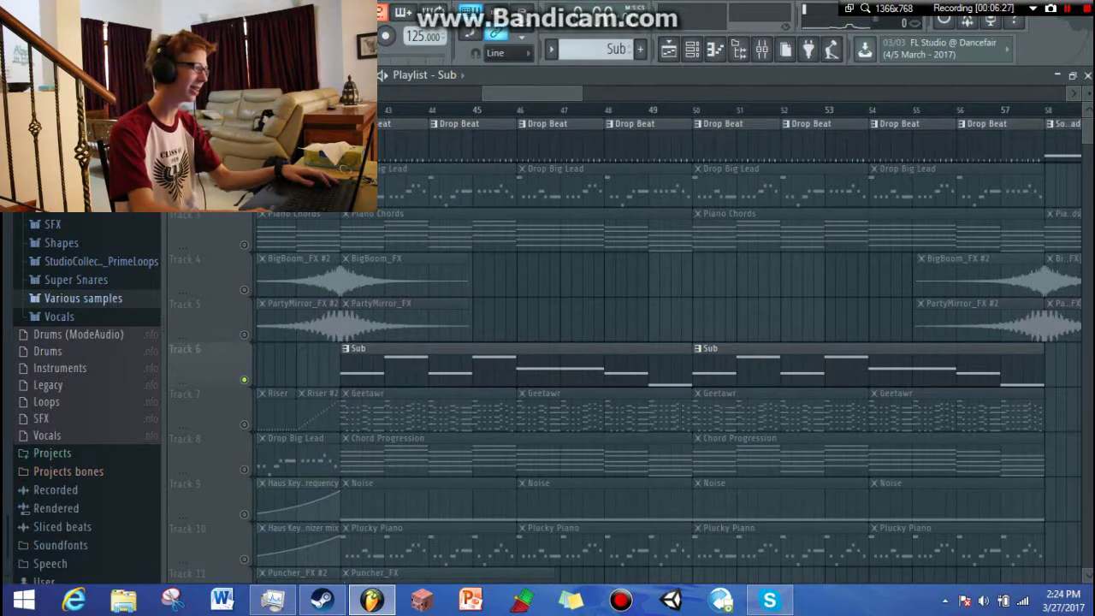
pyautogui.click(606, 98)
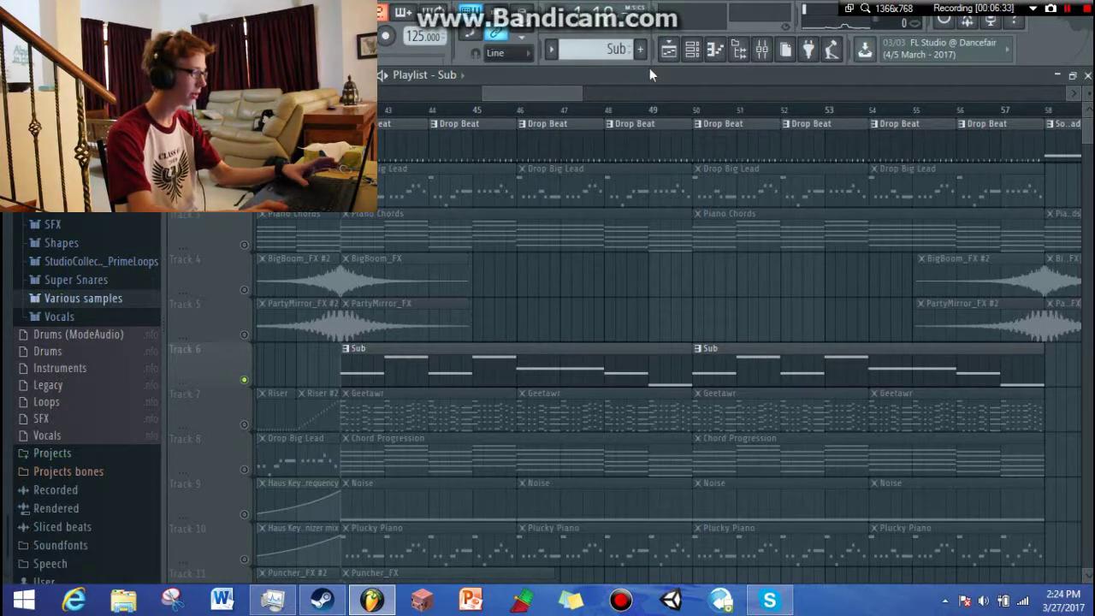
pyautogui.press('space')
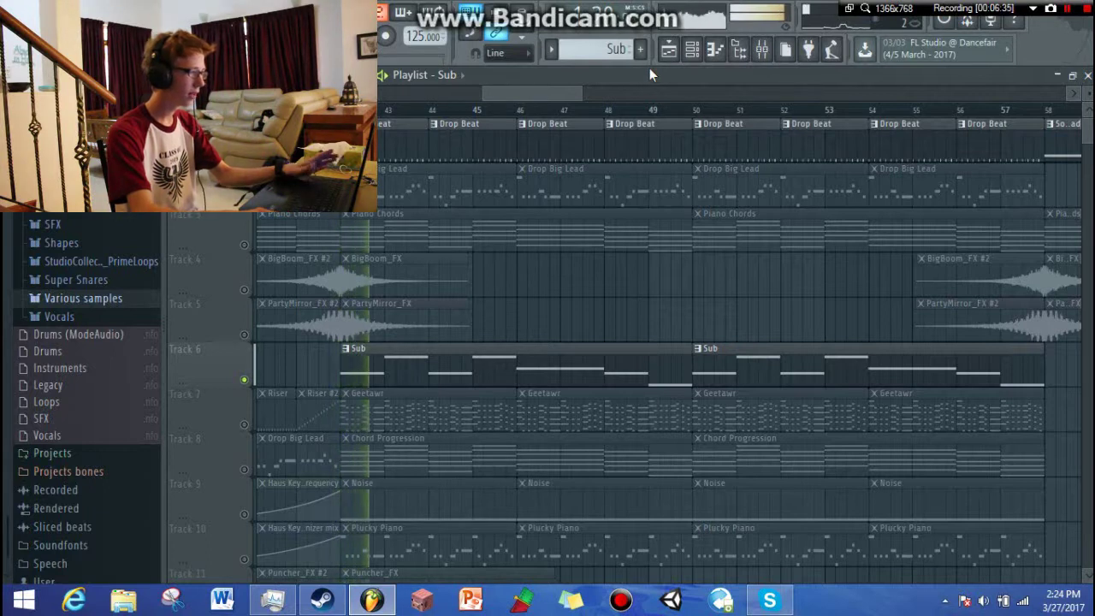
# Inspect the Drop Kick and eFlute mixer channels and eFlute's Fruity Limiter sidechain compression, then return to the playlist with all tracks active
pyautogui.click(761, 49)
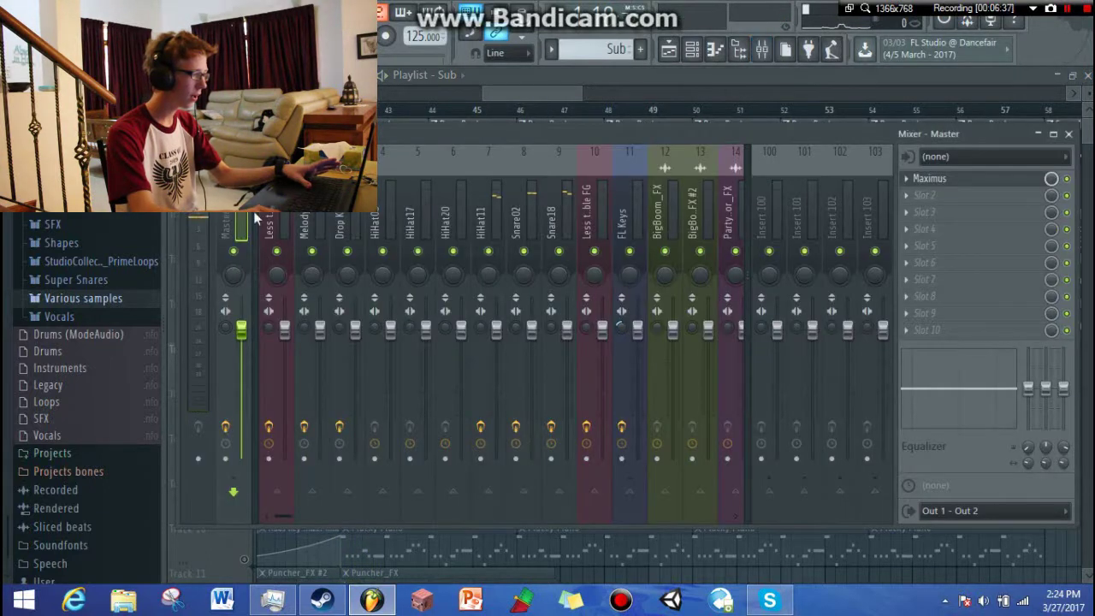
pyautogui.click(630, 209)
pyautogui.click(589, 210)
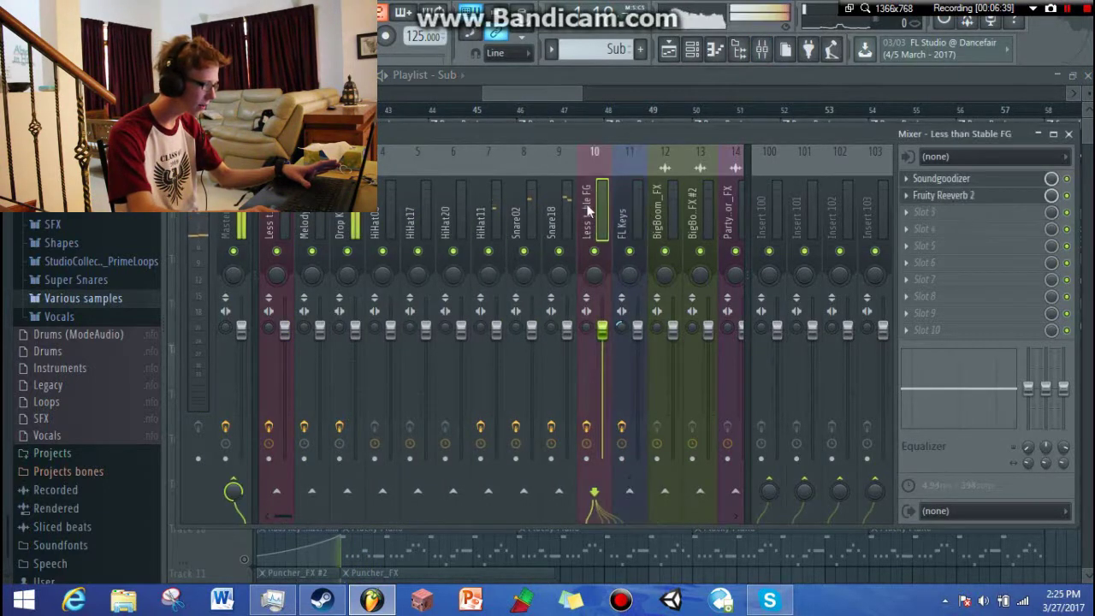
pyautogui.click(387, 217)
pyautogui.click(346, 221)
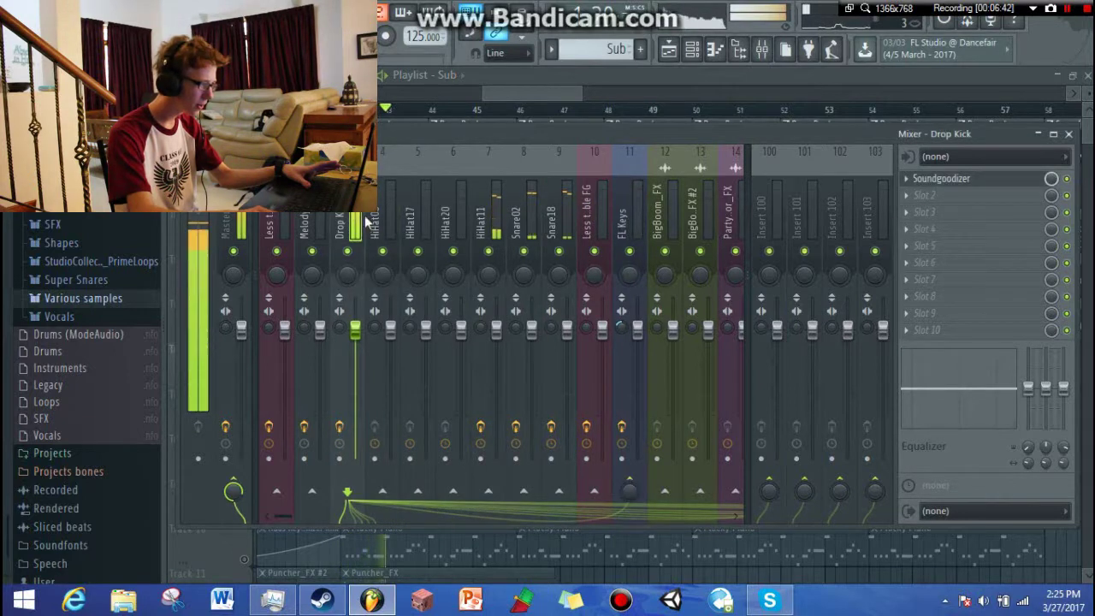
pyautogui.scroll(-13, 626, 224)
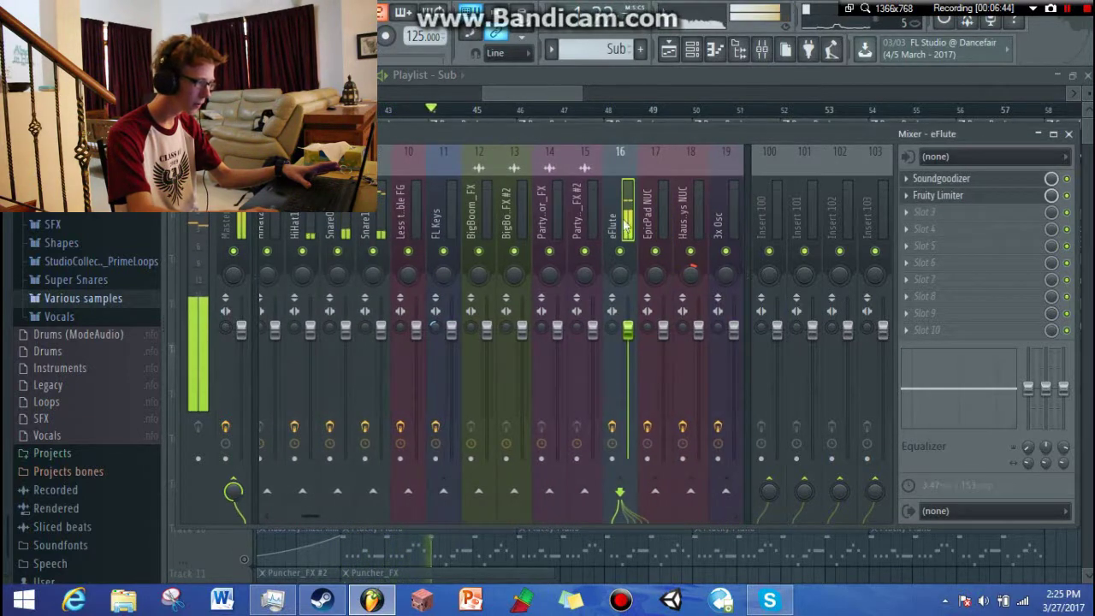
pyautogui.click(958, 197)
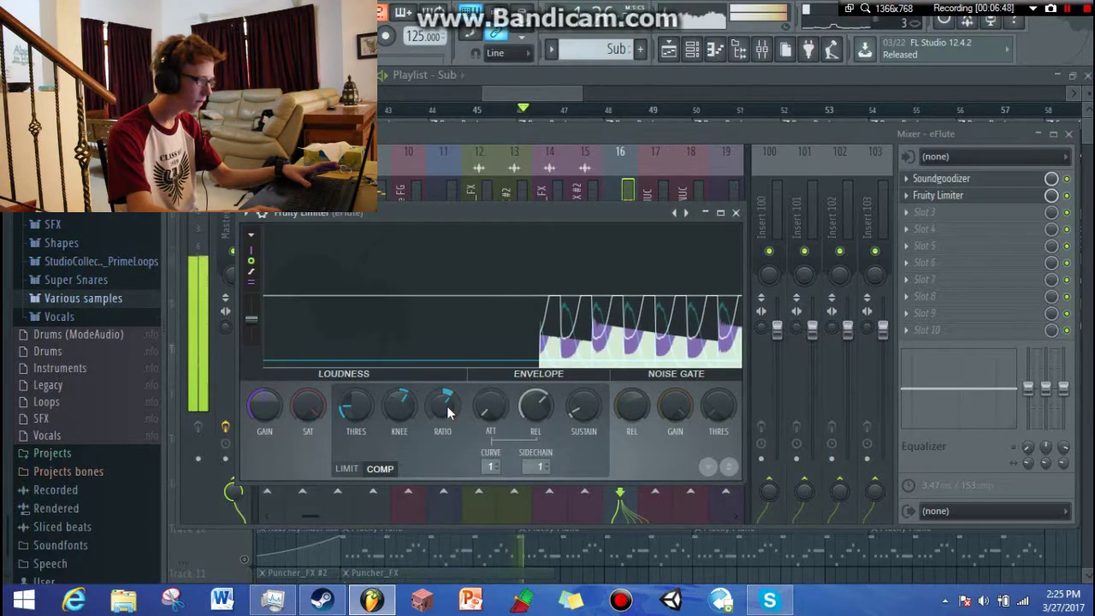
pyautogui.click(672, 77)
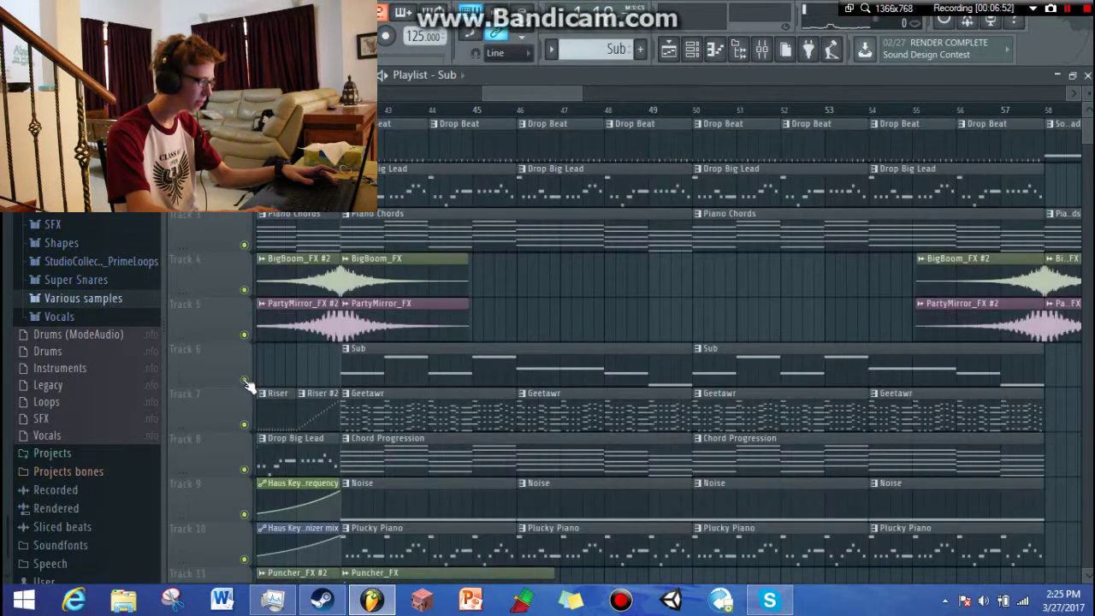
# Open the Geetawr clip's Acoustic steel notes, look through their octaves, play them and return to the playlist
pyautogui.scroll(-3, 259, 372)
pyautogui.scroll(3, 385, 274)
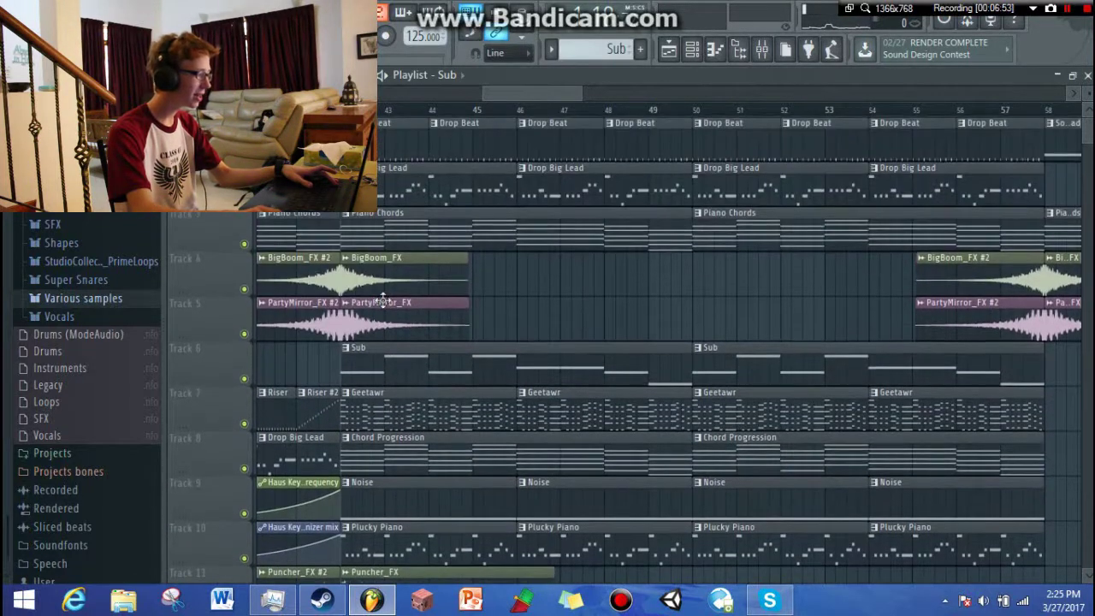
pyautogui.scroll(-2, 373, 289)
pyautogui.doubleClick(391, 318)
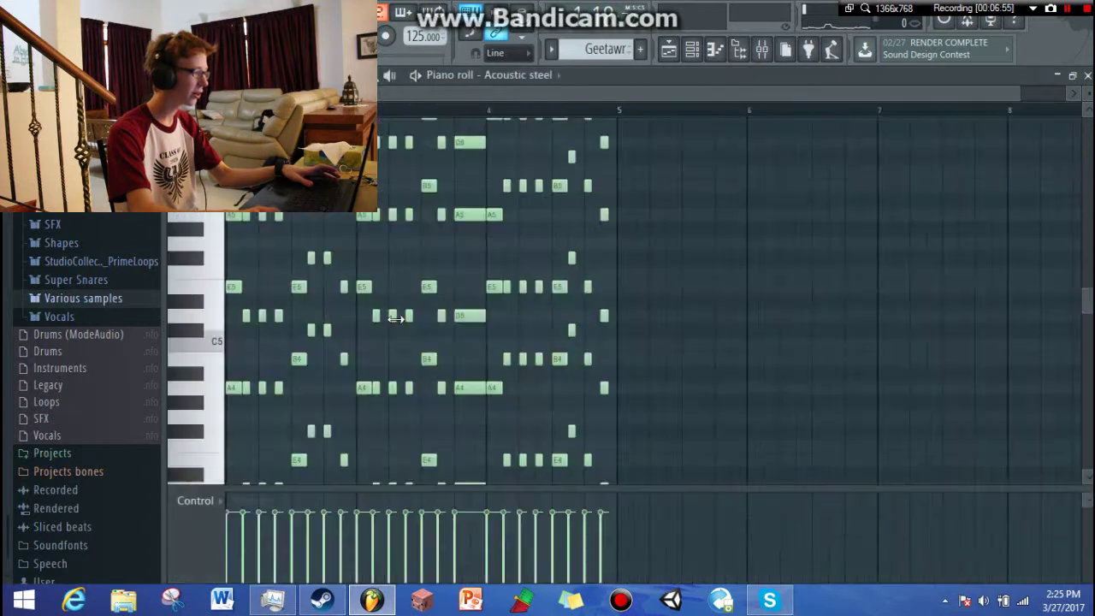
pyautogui.scroll(-6, 432, 257)
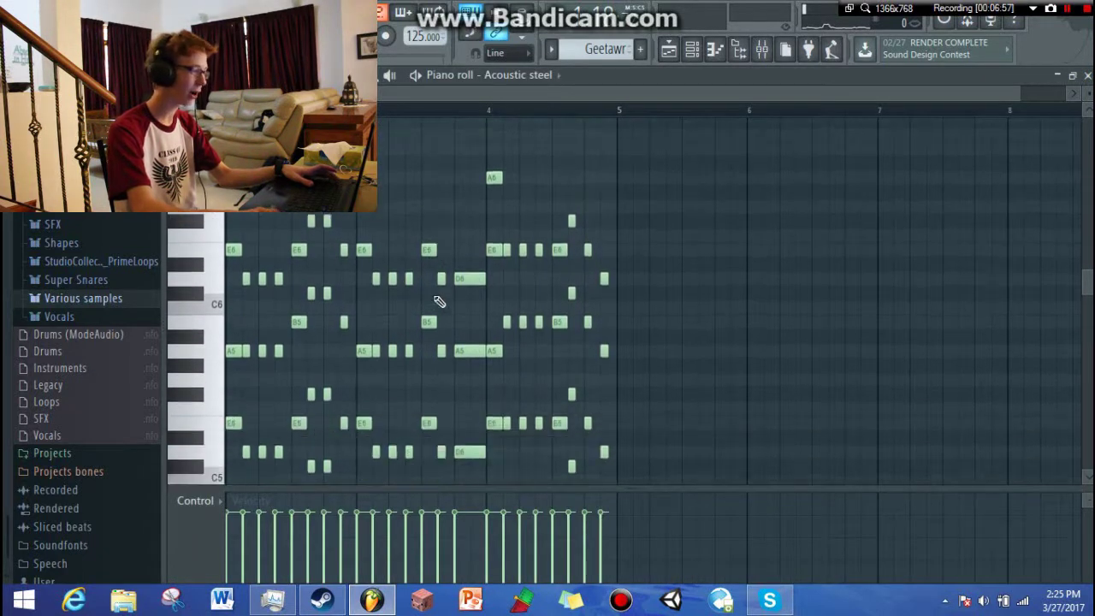
pyautogui.scroll(8, 474, 328)
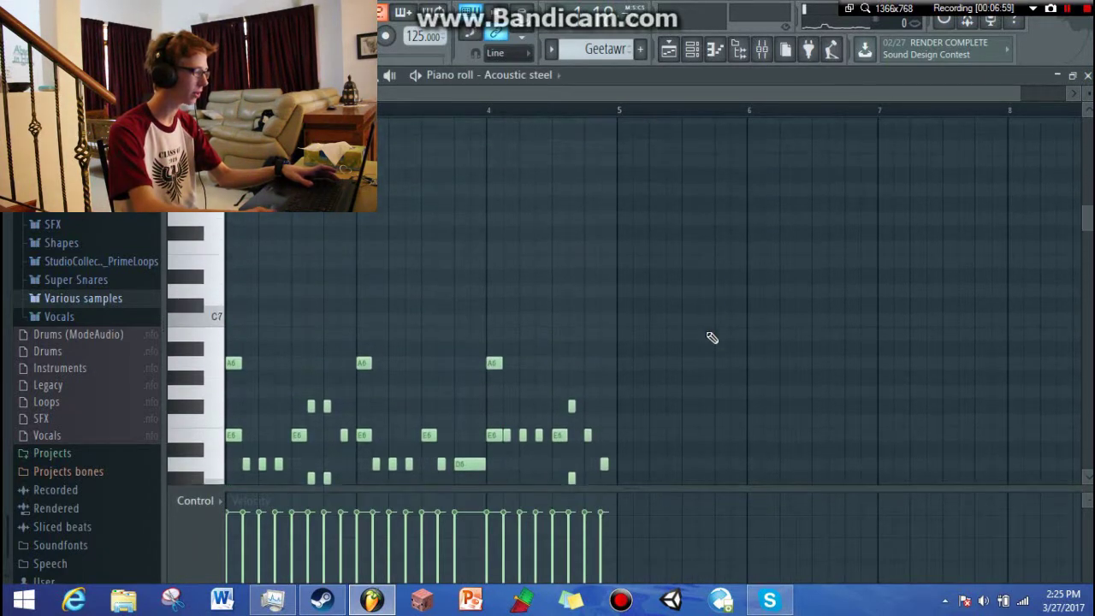
pyautogui.scroll(-3, 470, 223)
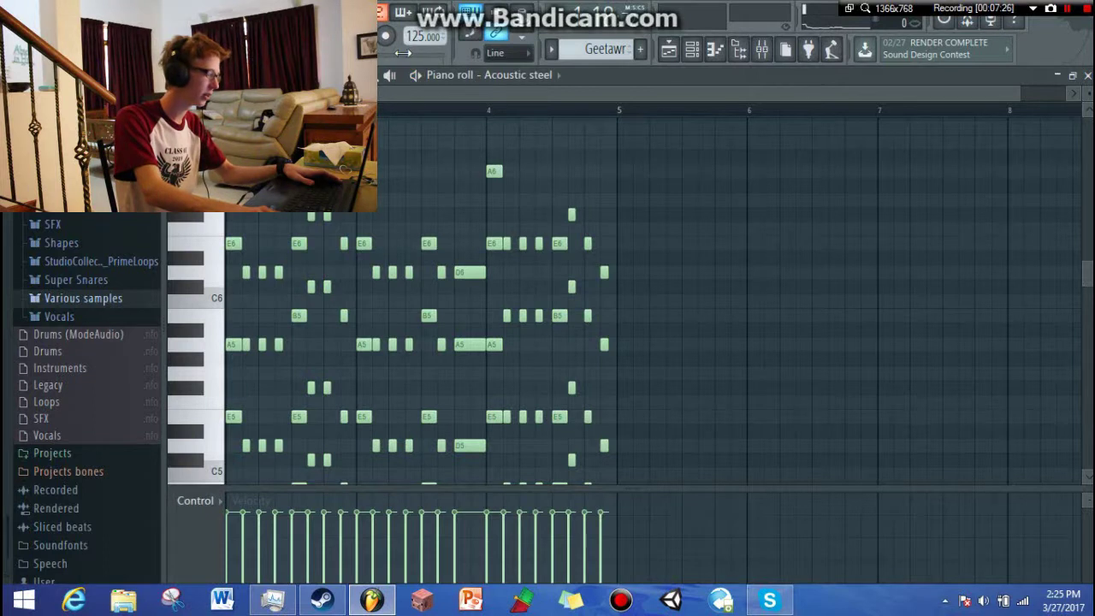
pyautogui.press('space')
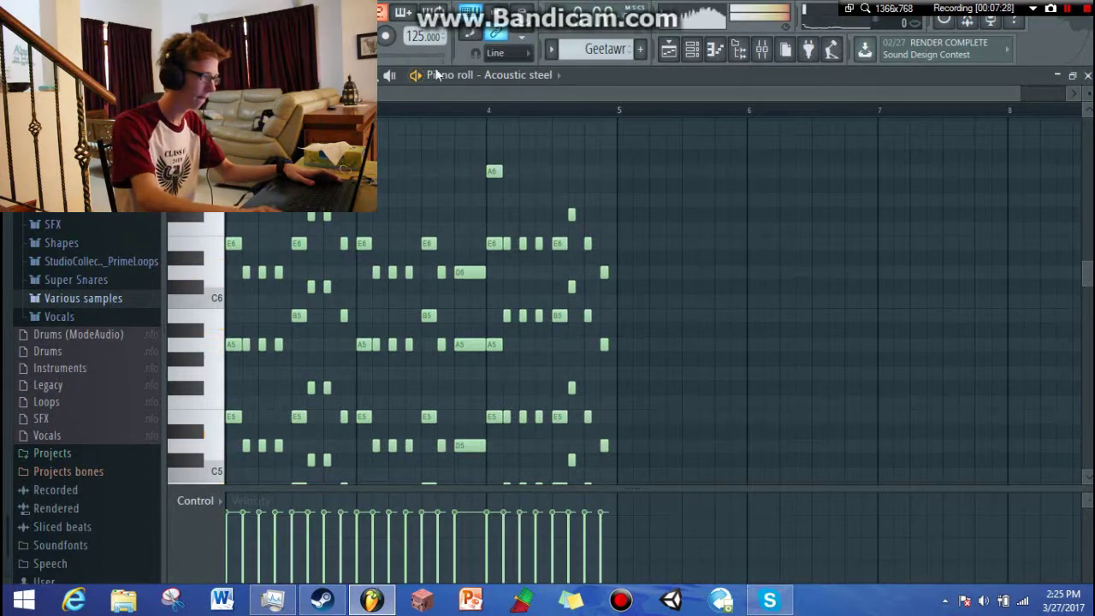
pyautogui.click(669, 49)
# Play the drop with only the Geetawr, Drop Beat and Drop Big Lead tracks active, then unsolo track 7
pyautogui.press('space')
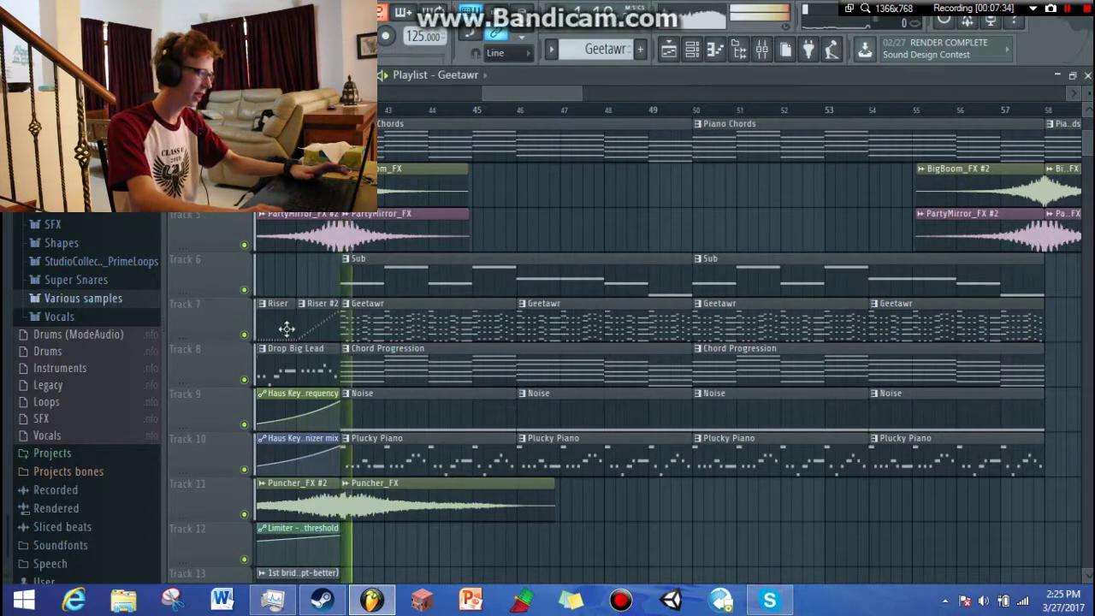
pyautogui.rightClick(244, 334)
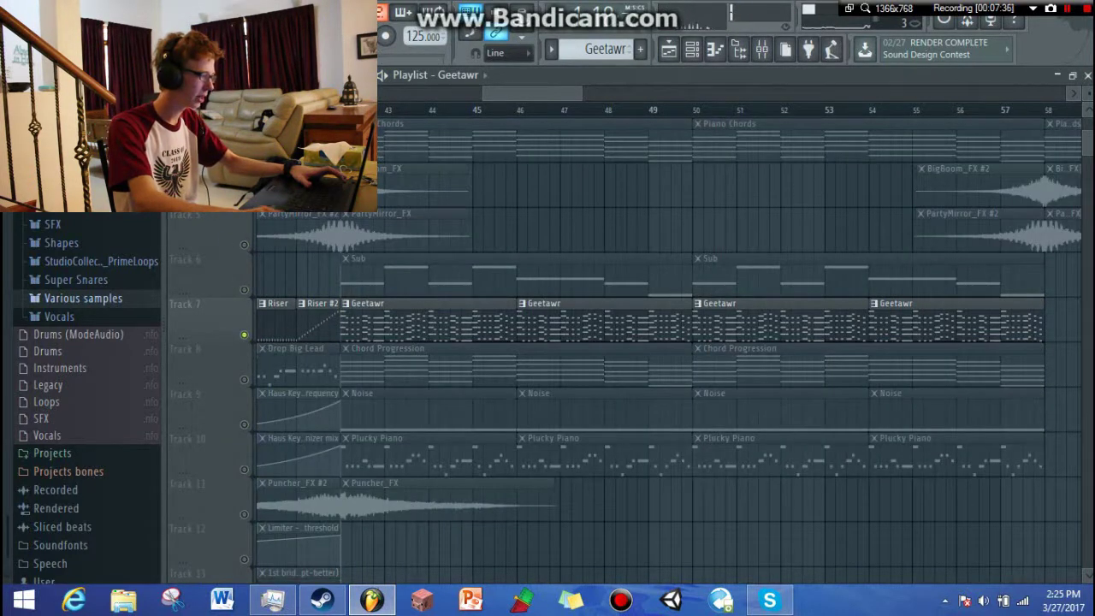
pyautogui.scroll(2, 624, 351)
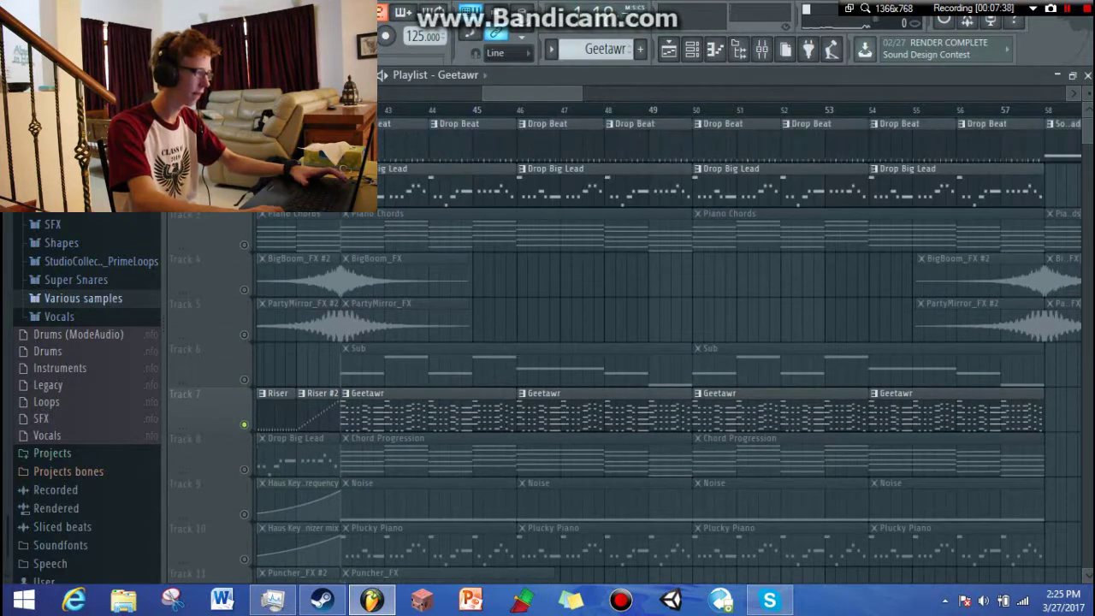
pyautogui.press('space')
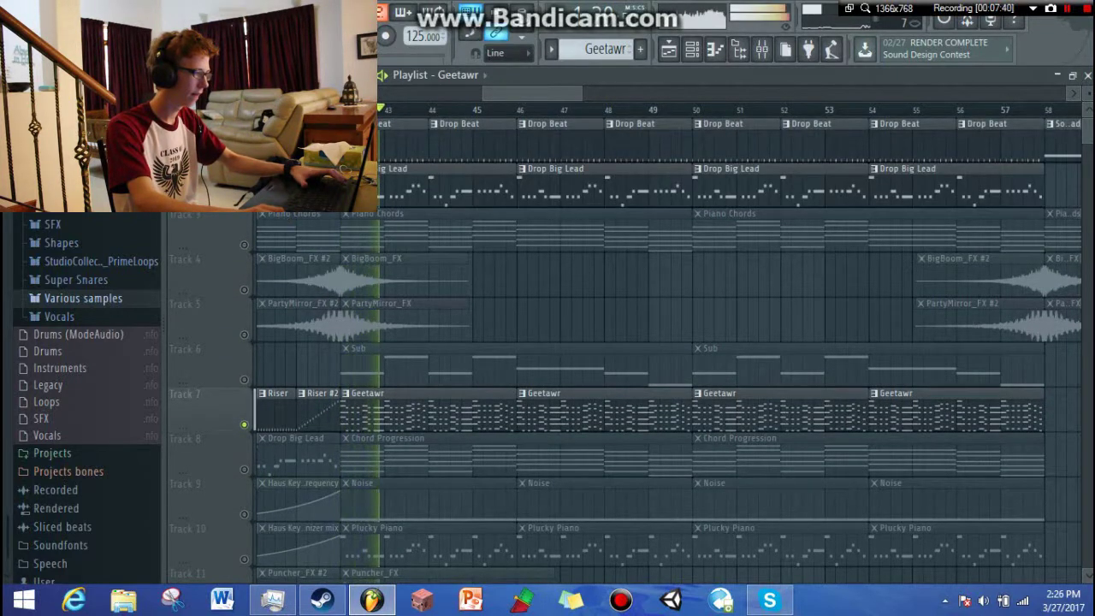
pyautogui.rightClick(244, 424)
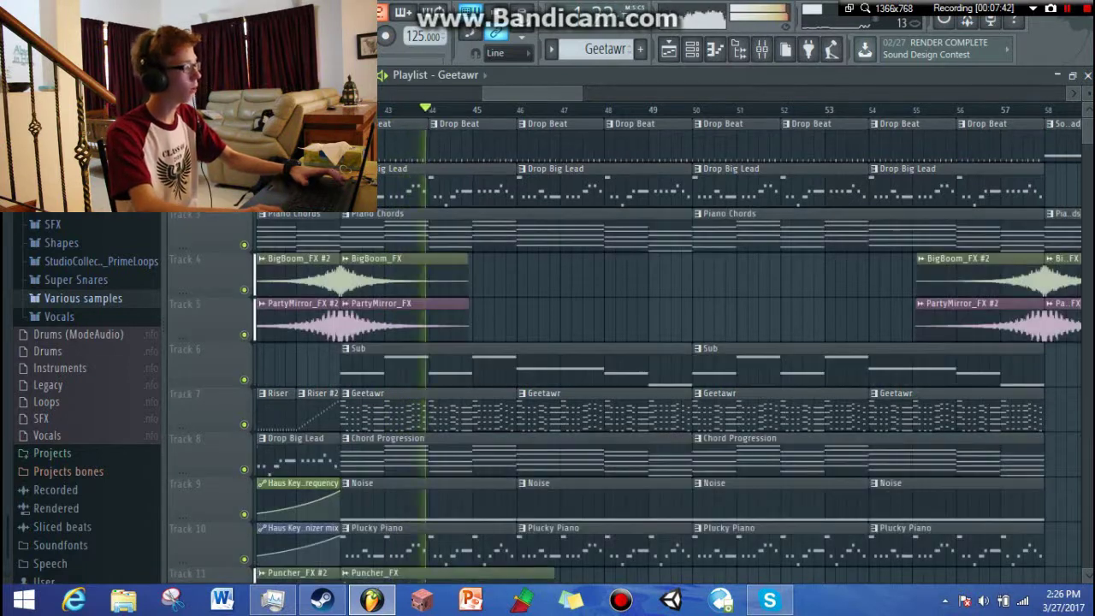
# Reopen the Geetawr pattern in the piano roll, replay its Acoustic steel riff and go back to the playlist
pyautogui.press('F7')
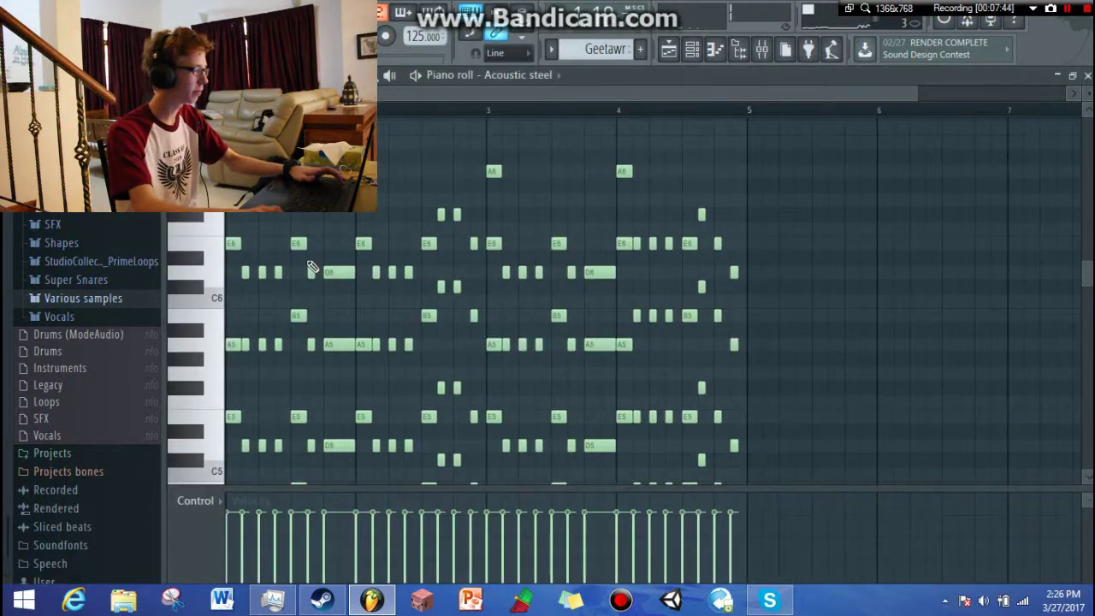
pyautogui.scroll(4, 305, 259)
pyautogui.scroll(-5, 305, 259)
pyautogui.scroll(1, 342, 240)
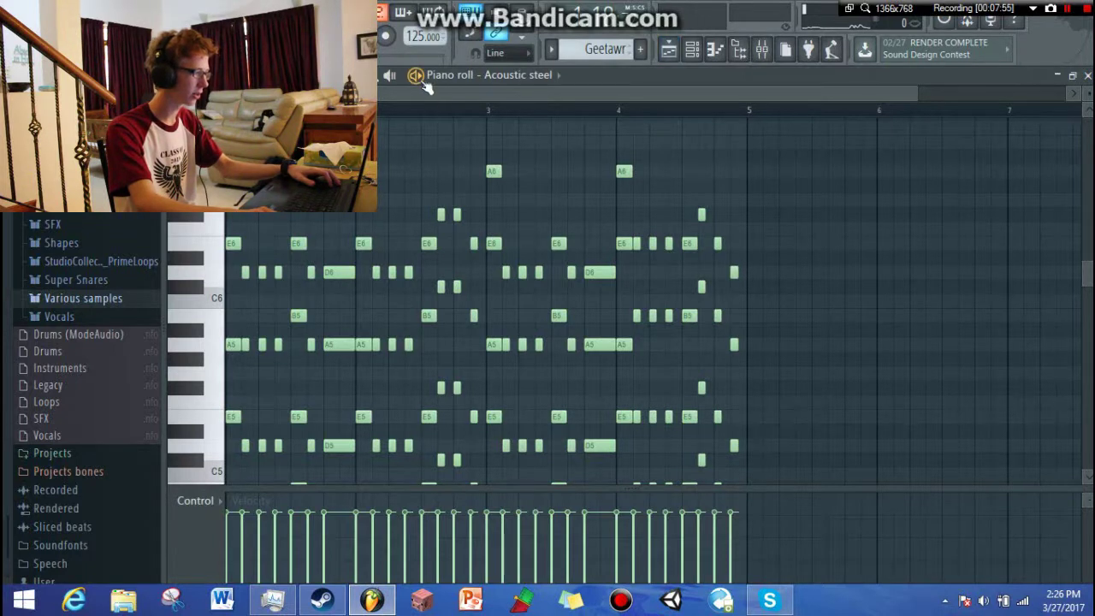
pyautogui.press('space')
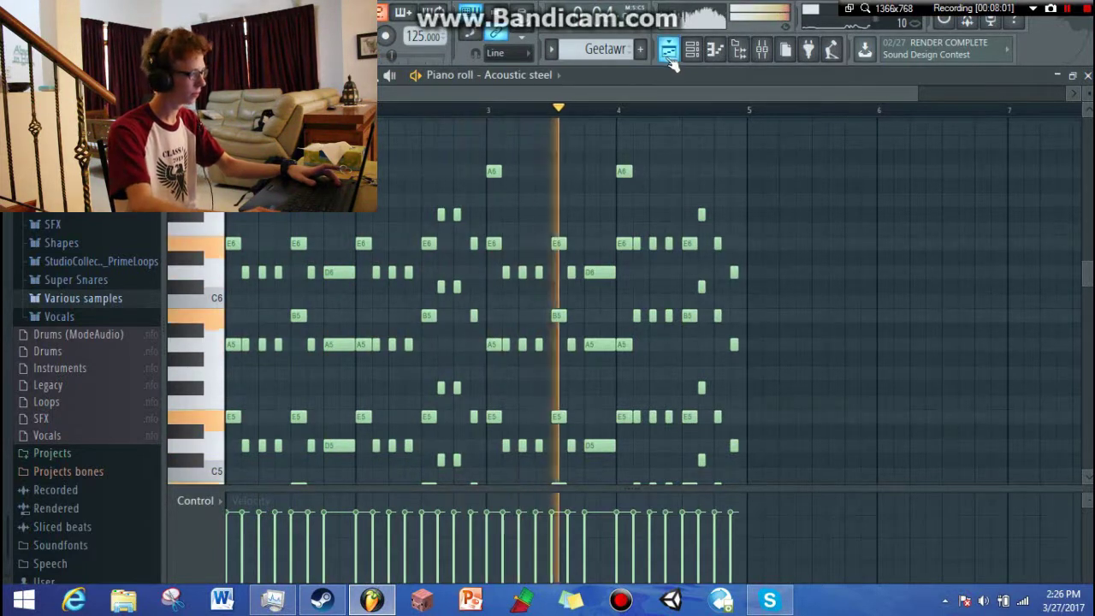
pyautogui.click(669, 49)
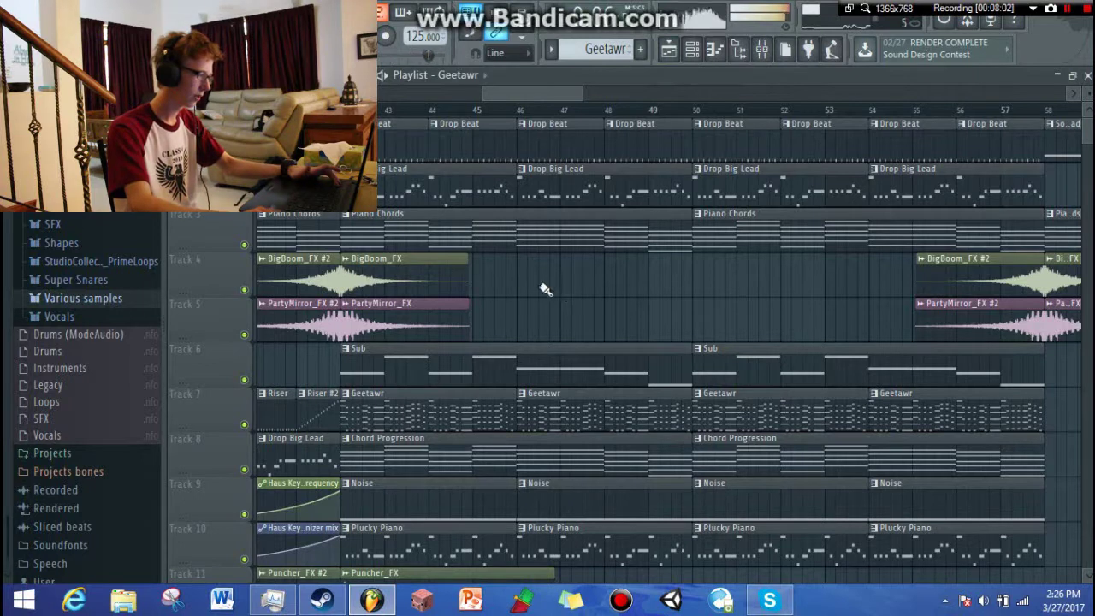
# Open the Chord Progression clip on track 8 and examine its EpicPad NUC chords across all eight bars
pyautogui.scroll(-2, 436, 308)
pyautogui.doubleClick(372, 367)
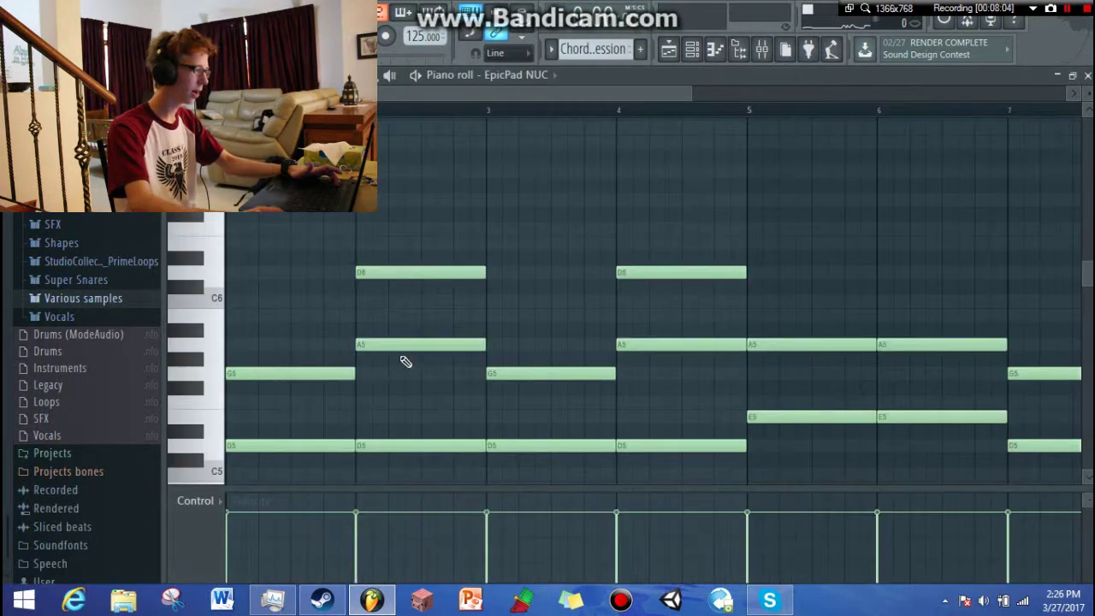
pyautogui.scroll(-1, 410, 357)
pyautogui.scroll(-5, 417, 355)
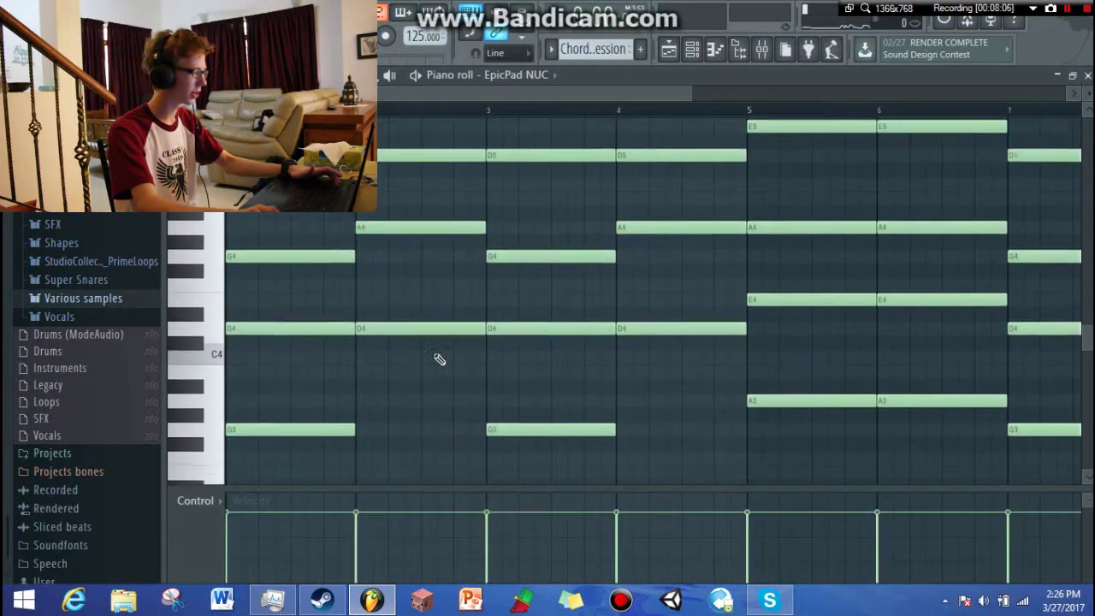
pyautogui.scroll(-2, 517, 380)
pyautogui.scroll(2, 637, 389)
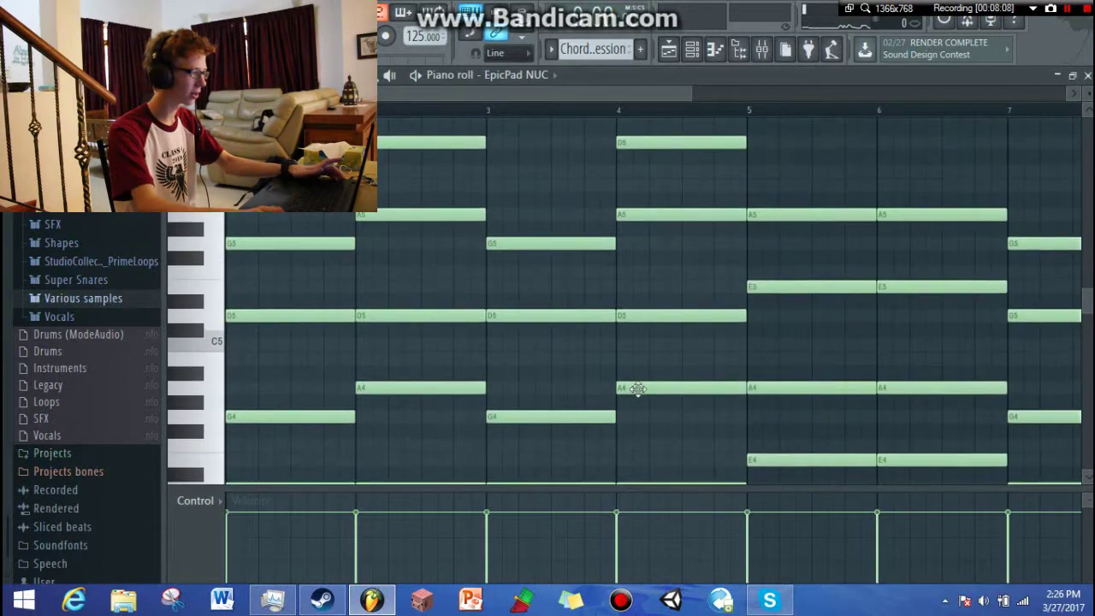
pyautogui.moveTo(691, 86); pyautogui.dragTo(791, 84)
pyautogui.scroll(-5, 790, 227)
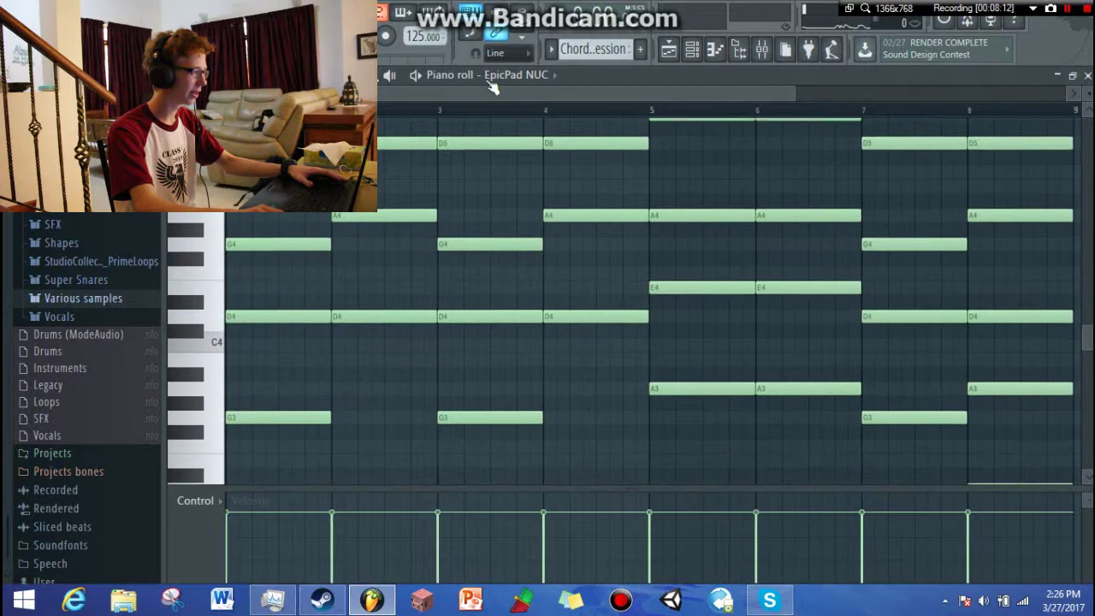
pyautogui.scroll(7, 289, 273)
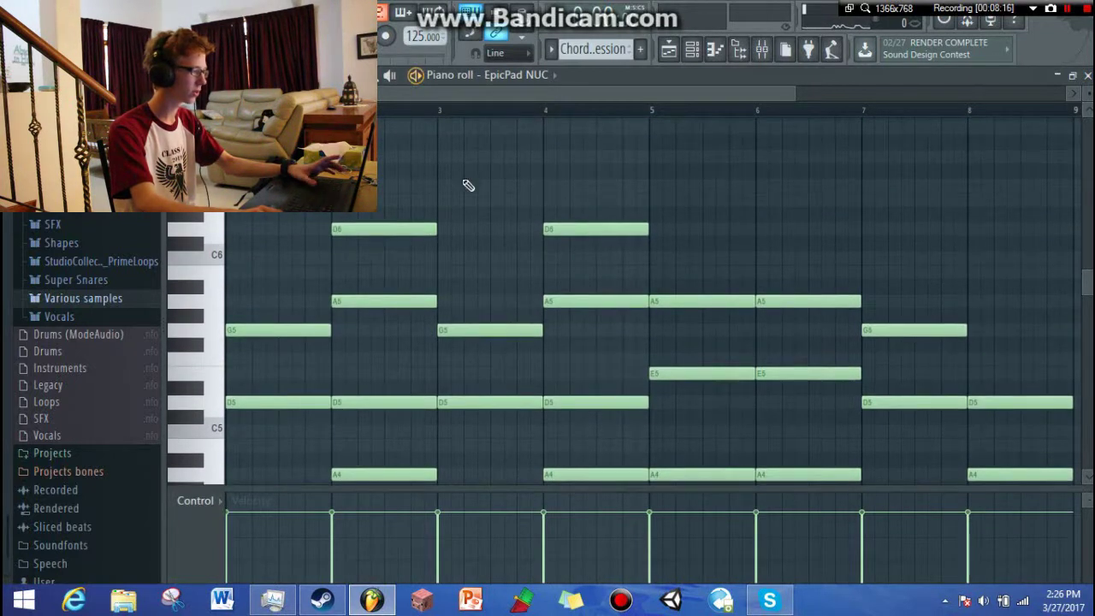
# Play the Chord Progression pattern in the piano roll and return to the playlist
pyautogui.scroll(-4, 468, 185)
pyautogui.press('space')
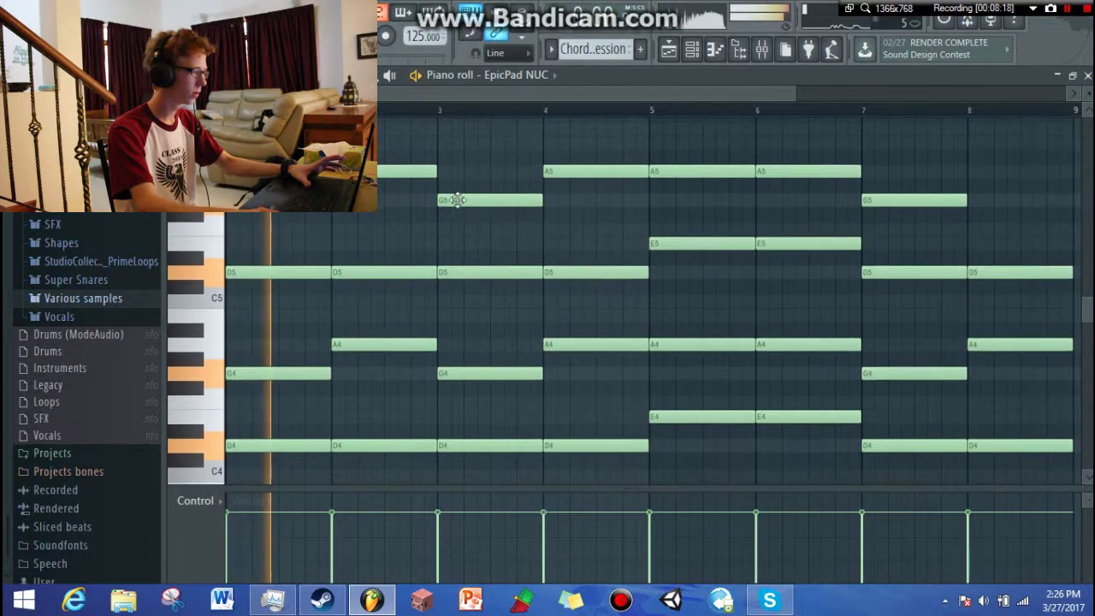
pyautogui.click(671, 53)
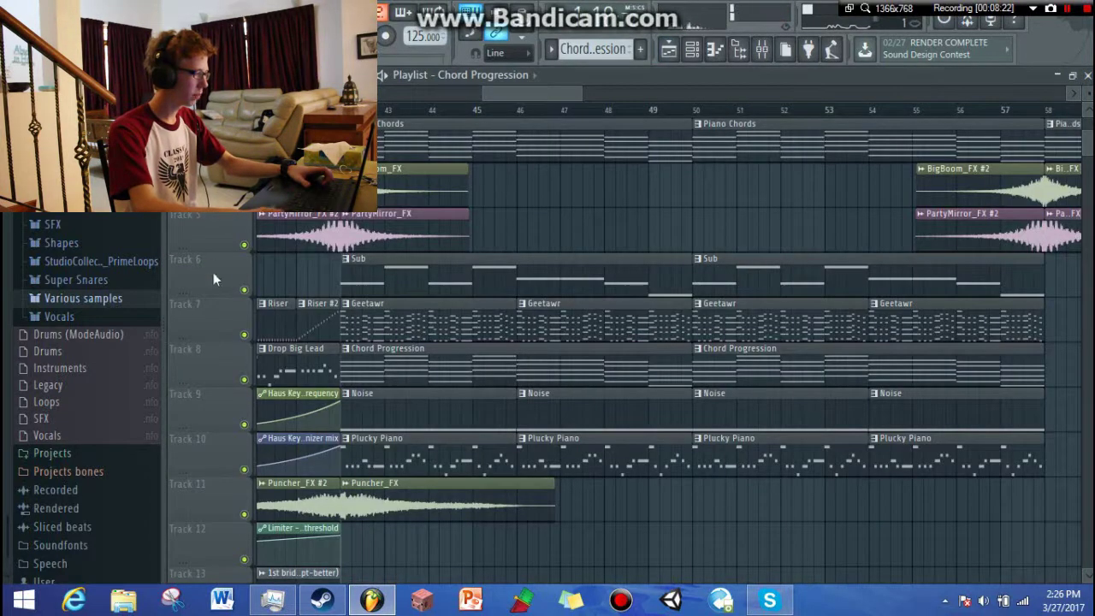
# Reactivate all tracks and play the full drop around bar 44
pyautogui.scroll(3, 214, 279)
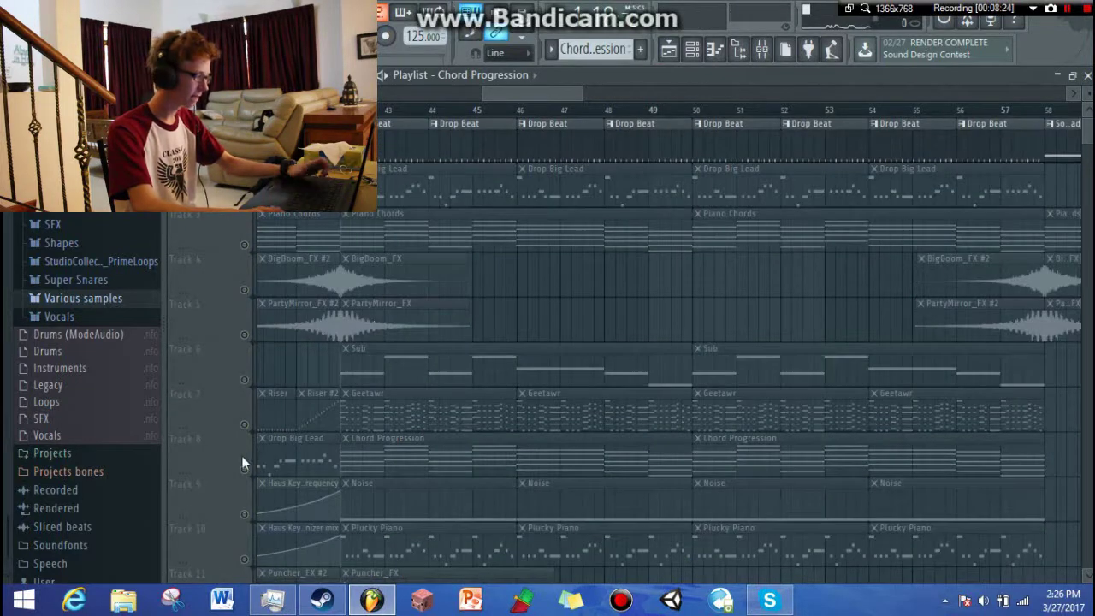
pyautogui.click(244, 467)
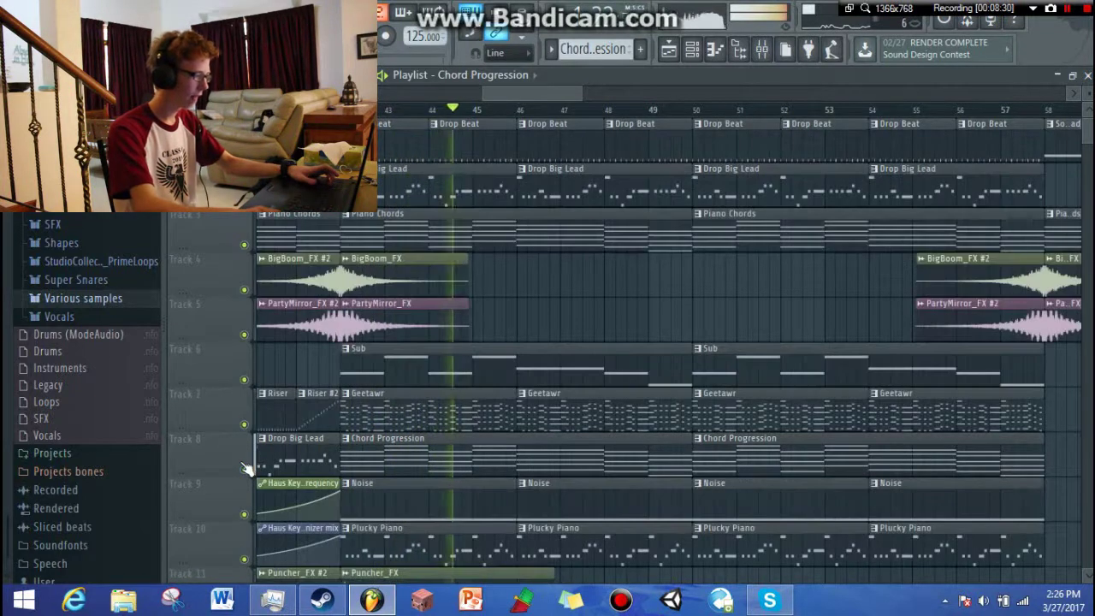
pyautogui.click(244, 468)
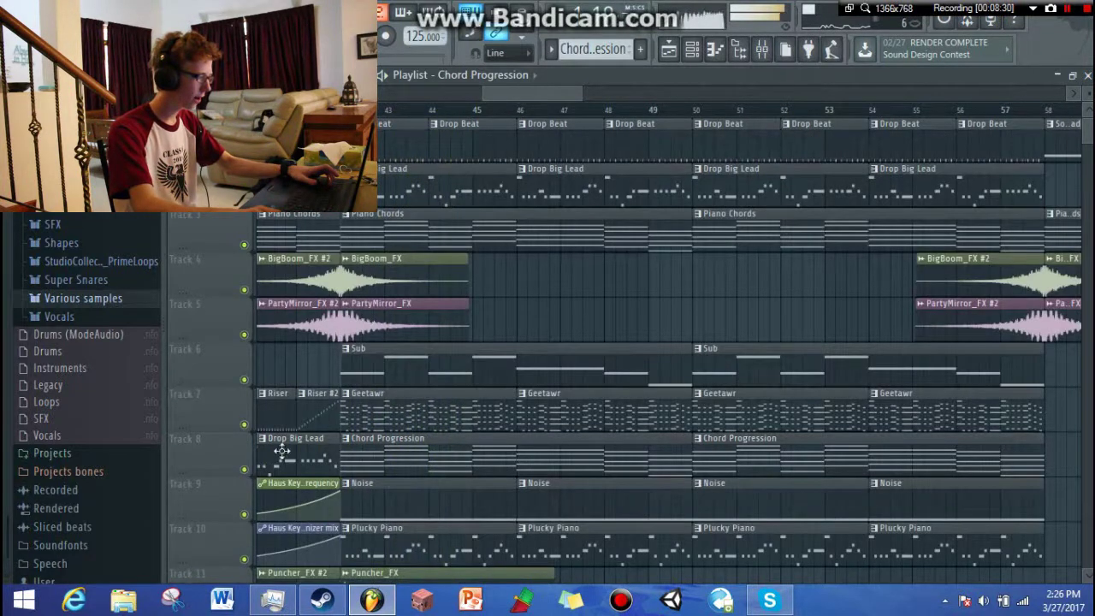
# Solo and unsolo the Plucky Piano on track 10 and look over the drop's remaining tracks
pyautogui.scroll(-3, 282, 451)
pyautogui.rightClick(244, 424)
pyautogui.rightClick(246, 425)
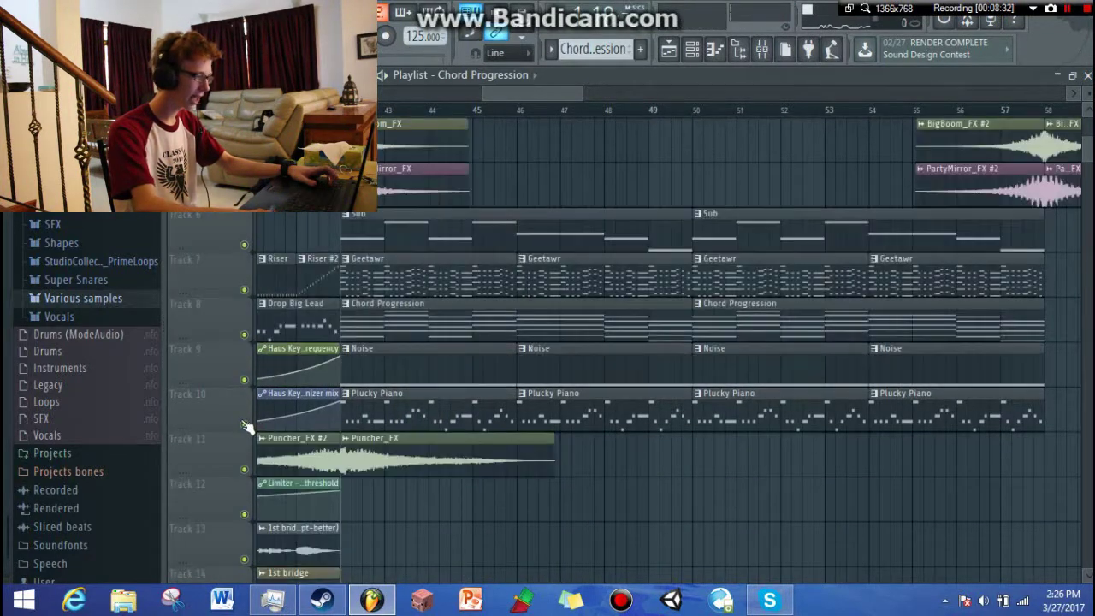
pyautogui.scroll(-5, 503, 435)
pyautogui.scroll(7, 516, 439)
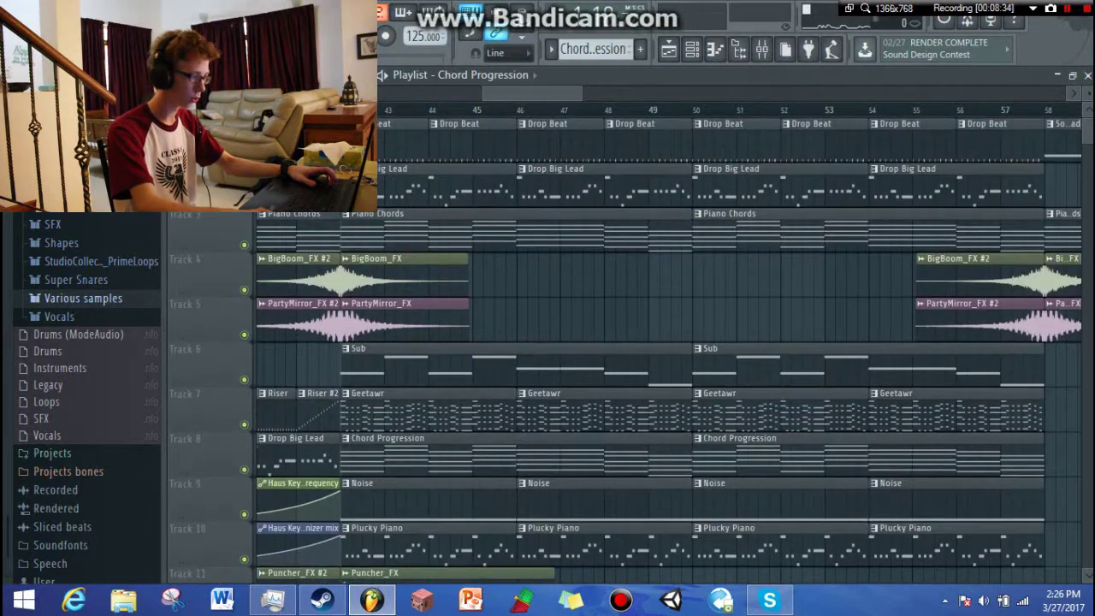
# Play the end of the drop from bar 56 into the Soft Pad section past bar 61 and stop
pyautogui.moveTo(707, 128); pyautogui.dragTo(985, 116)
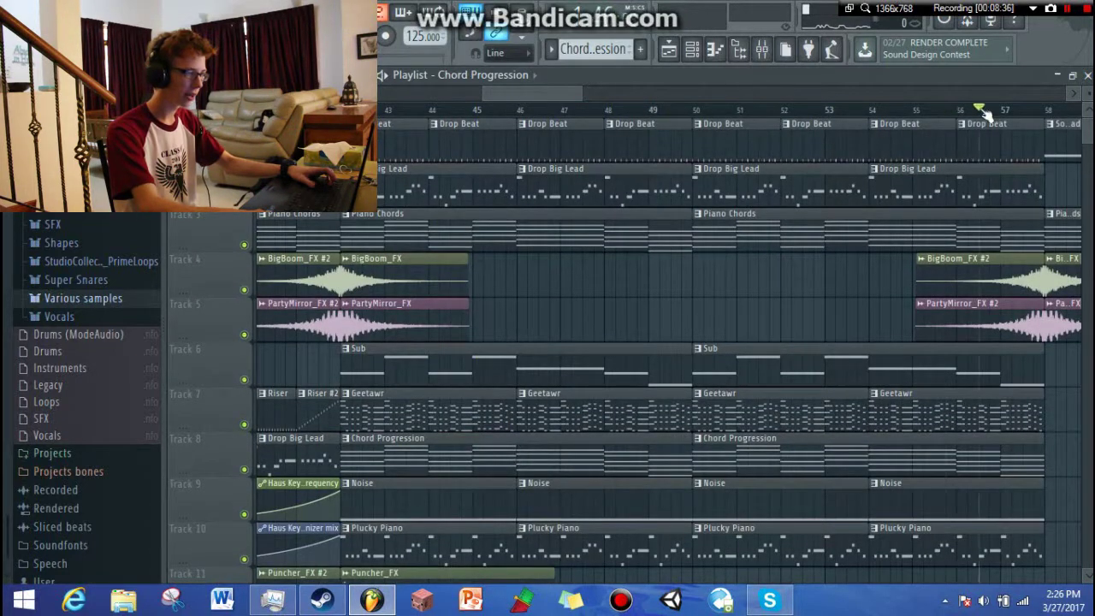
pyautogui.moveTo(512, 93); pyautogui.dragTo(606, 111)
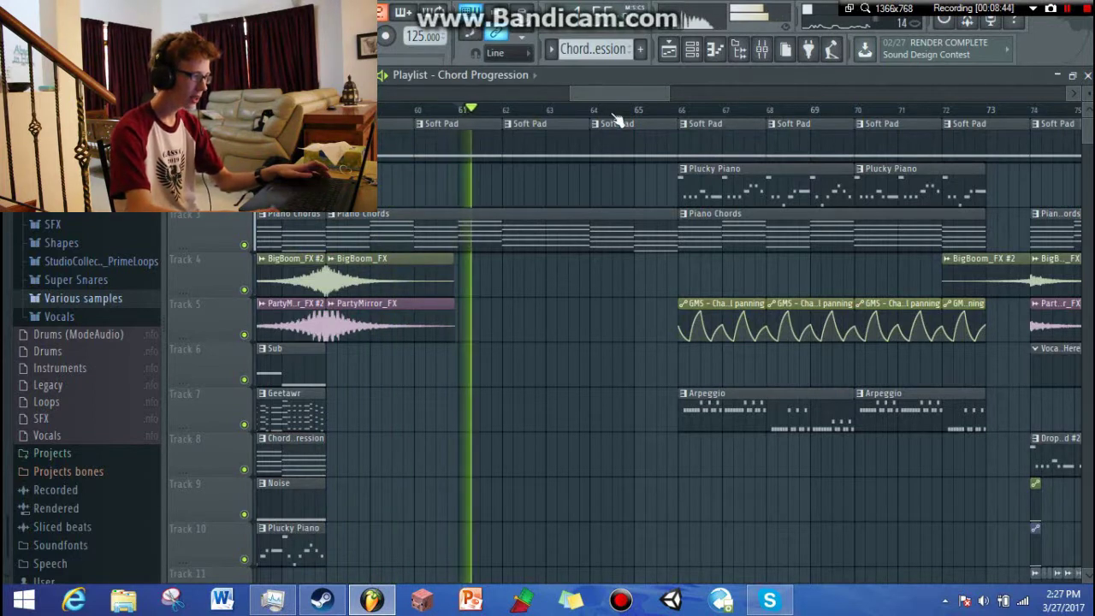
pyautogui.press('space')
# Show the arpeggio section from bar 66 up close and play it with all tracks active
pyautogui.moveTo(618, 95); pyautogui.dragTo(645, 85)
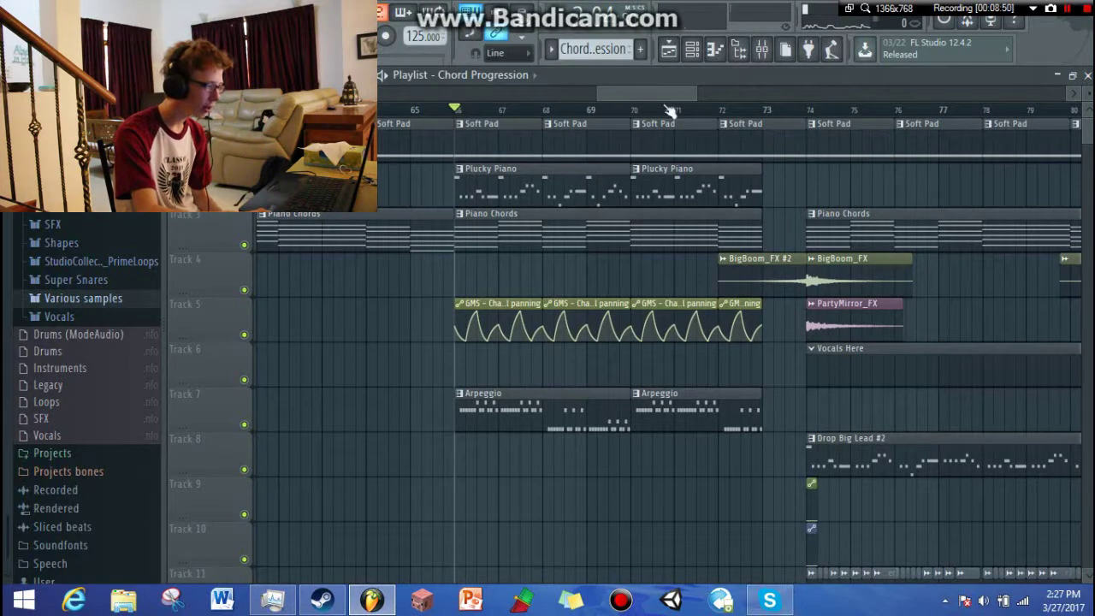
pyautogui.moveTo(696, 99); pyautogui.dragTo(656, 99)
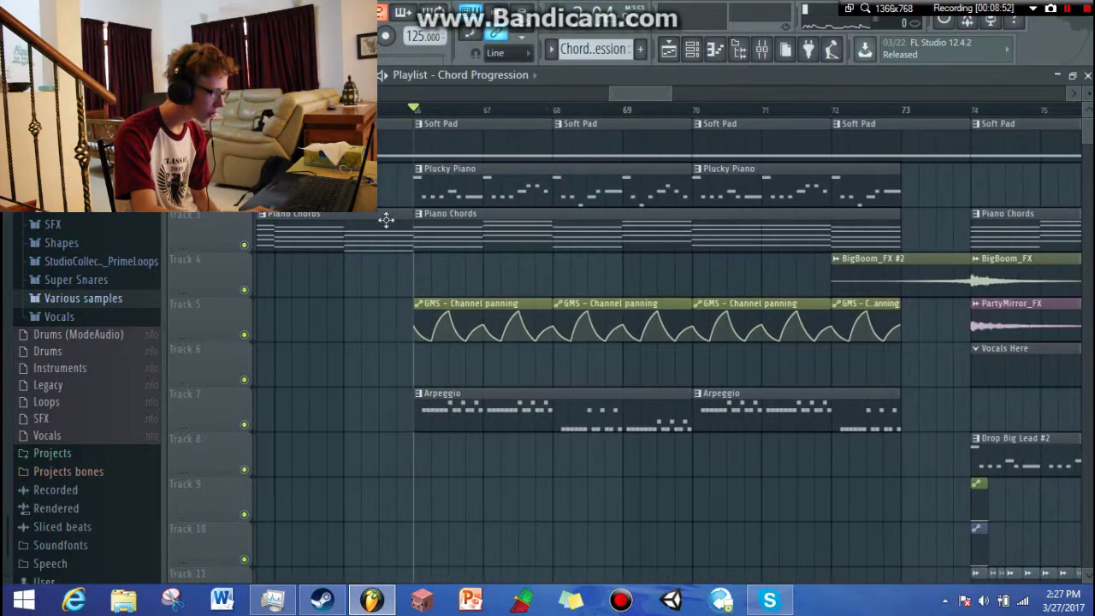
pyautogui.press('space')
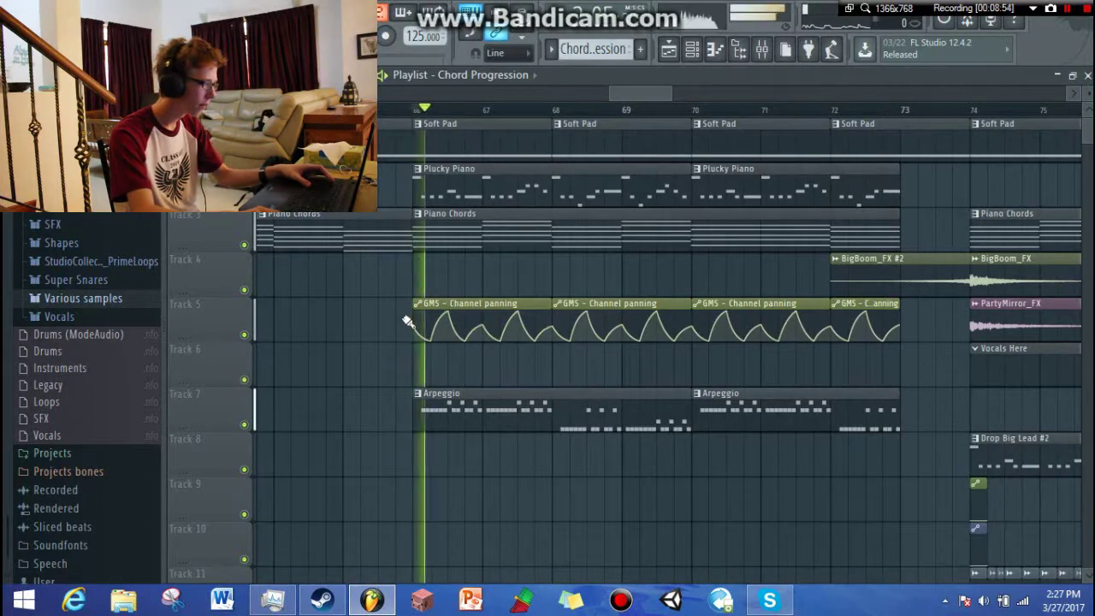
# Play the bar 66 section with only the GMS channel panning and Arpeggio tracks active, stop and reactivate all tracks
pyautogui.rightClick(244, 335)
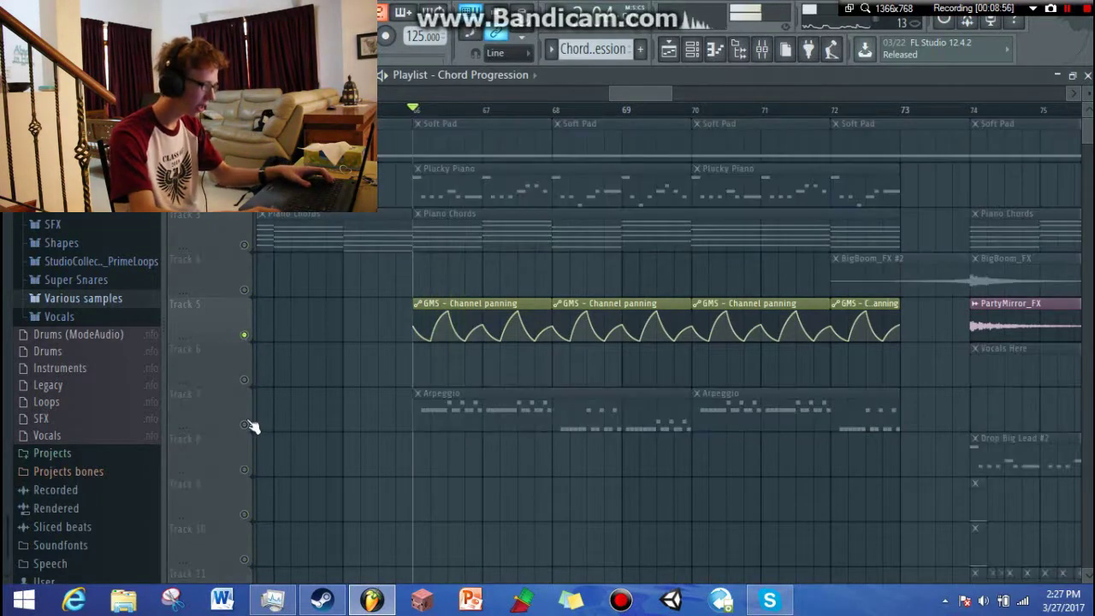
pyautogui.click(244, 424)
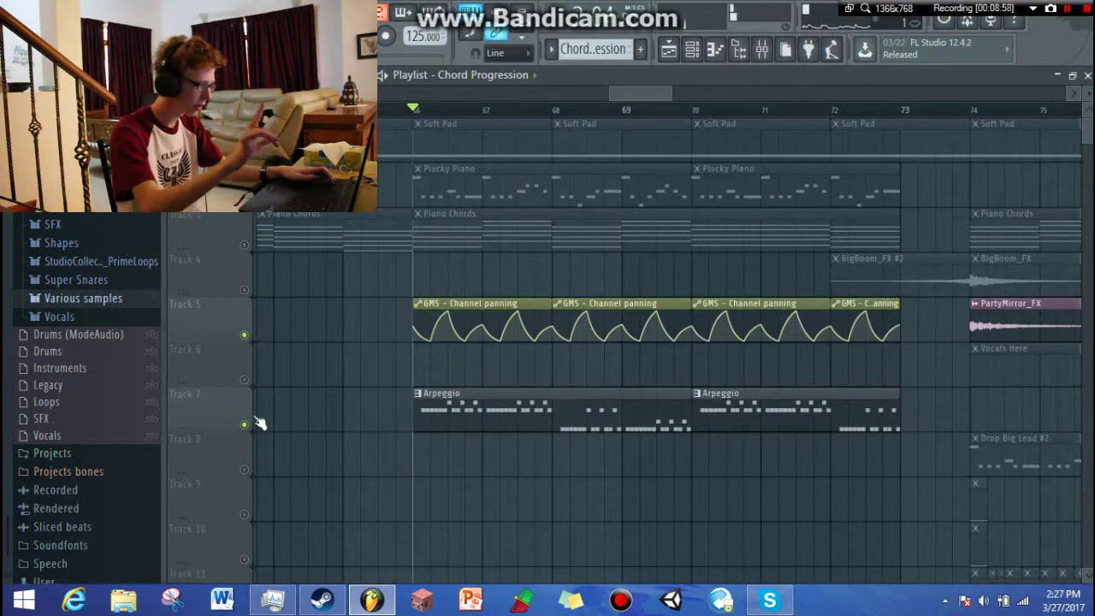
pyautogui.press('space')
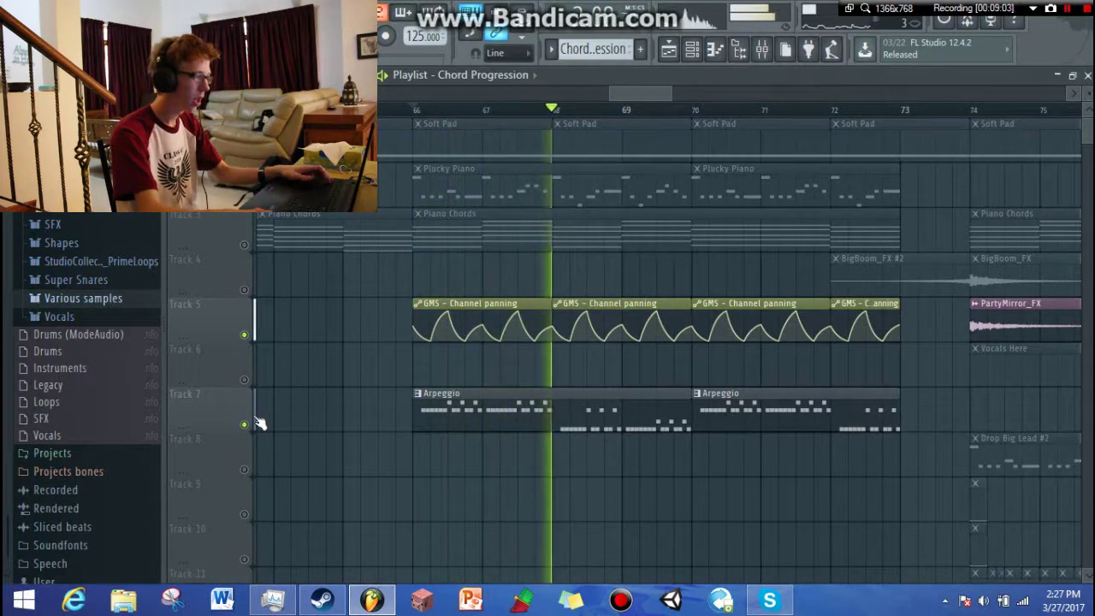
pyautogui.rightClick(243, 424)
pyautogui.press('space')
# Open the Arpeggio clip on track 7 in the piano roll and play it with the GMS mixer insert selected
pyautogui.doubleClick(619, 394)
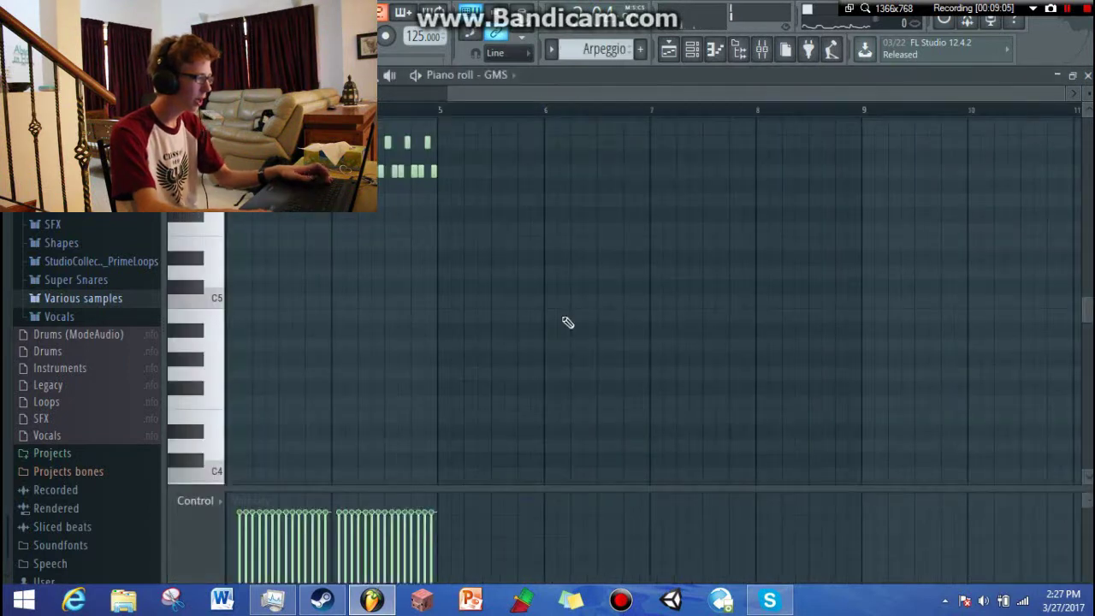
pyautogui.click(761, 53)
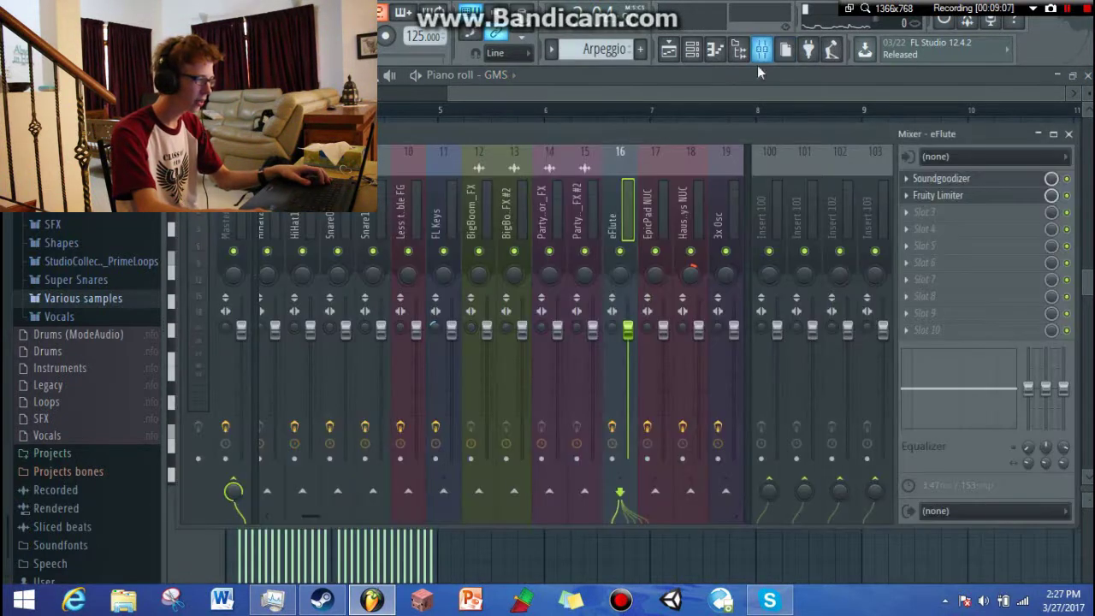
pyautogui.moveTo(689, 213); pyautogui.dragTo(589, 220)
pyautogui.press('space')
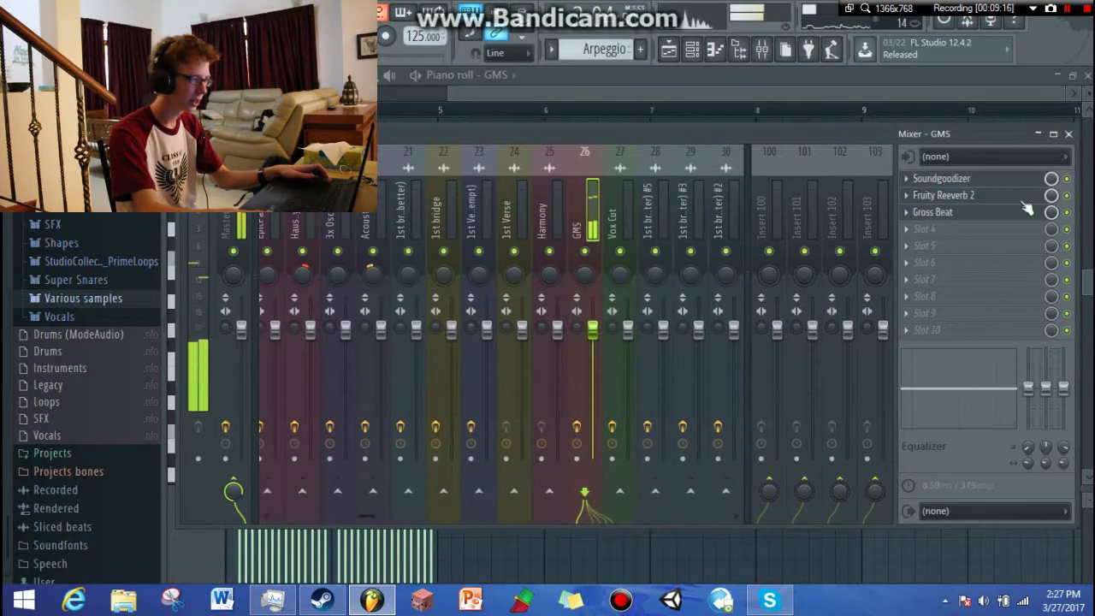
# Inspect the Gross Beat effect on the GMS insert, close it with the mixer and return to the playlist
pyautogui.click(938, 212)
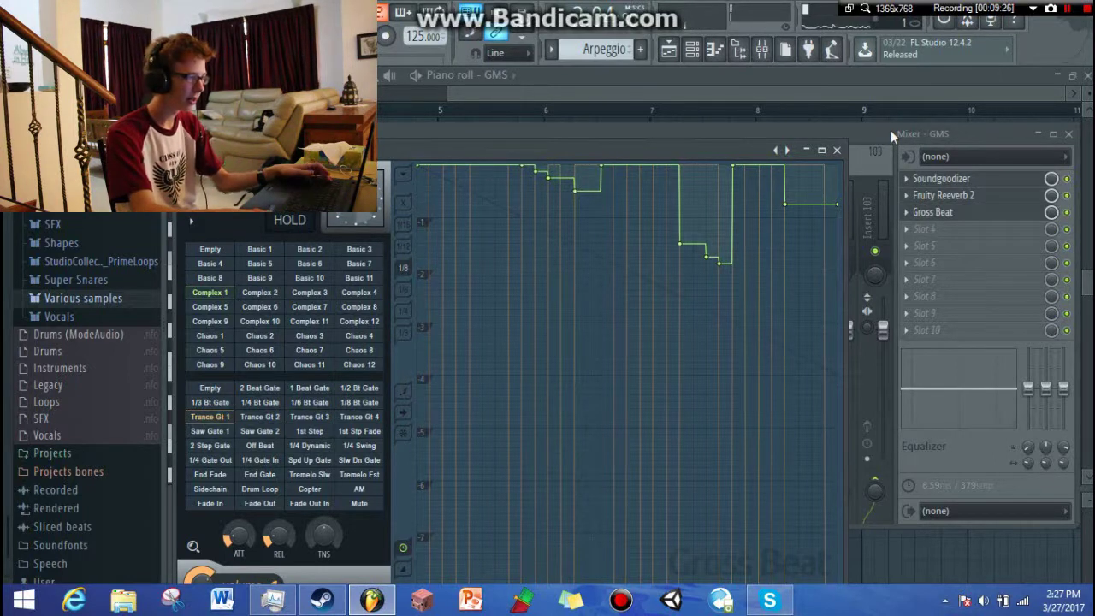
pyautogui.press('Escape')
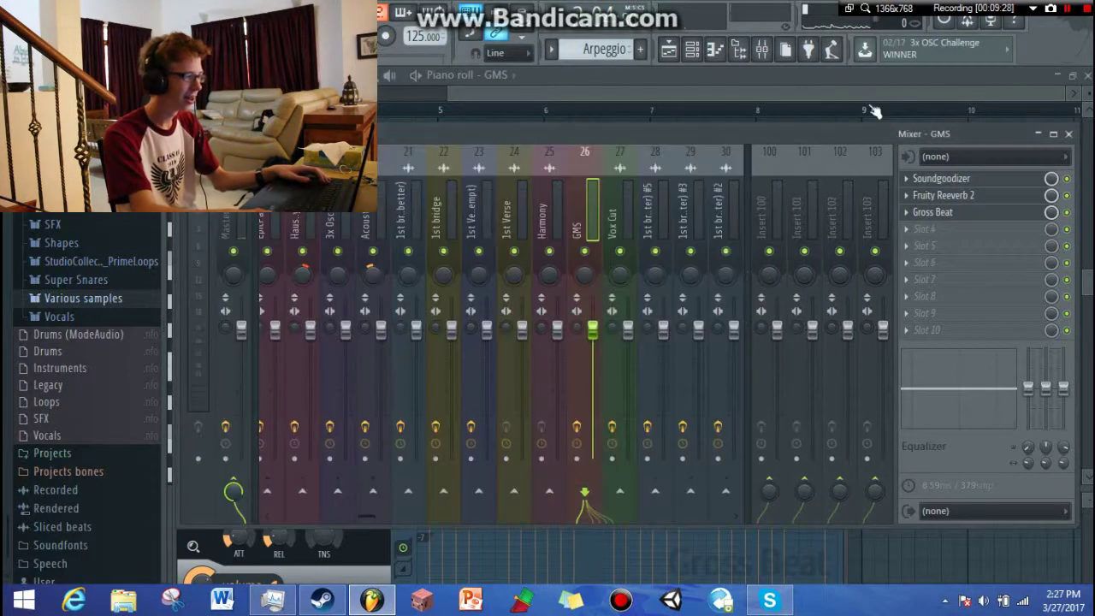
pyautogui.press('Escape')
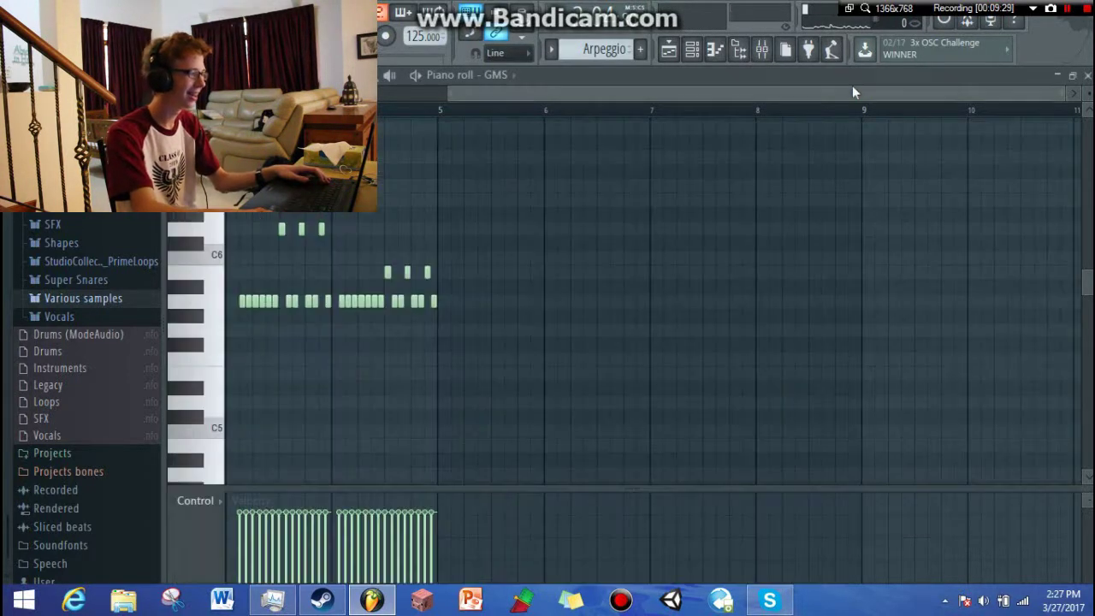
pyautogui.click(723, 61)
pyautogui.click(705, 60)
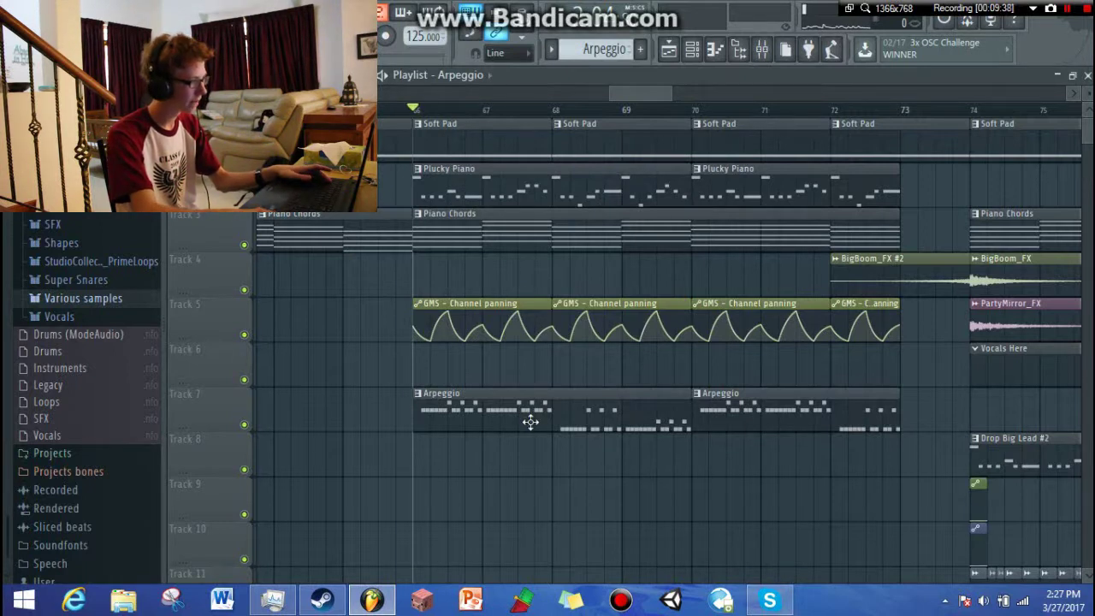
# Play the transition from bar 72 into the vocal chop section, stop and move the playhead to bar 74
pyautogui.moveTo(669, 92); pyautogui.dragTo(770, 82)
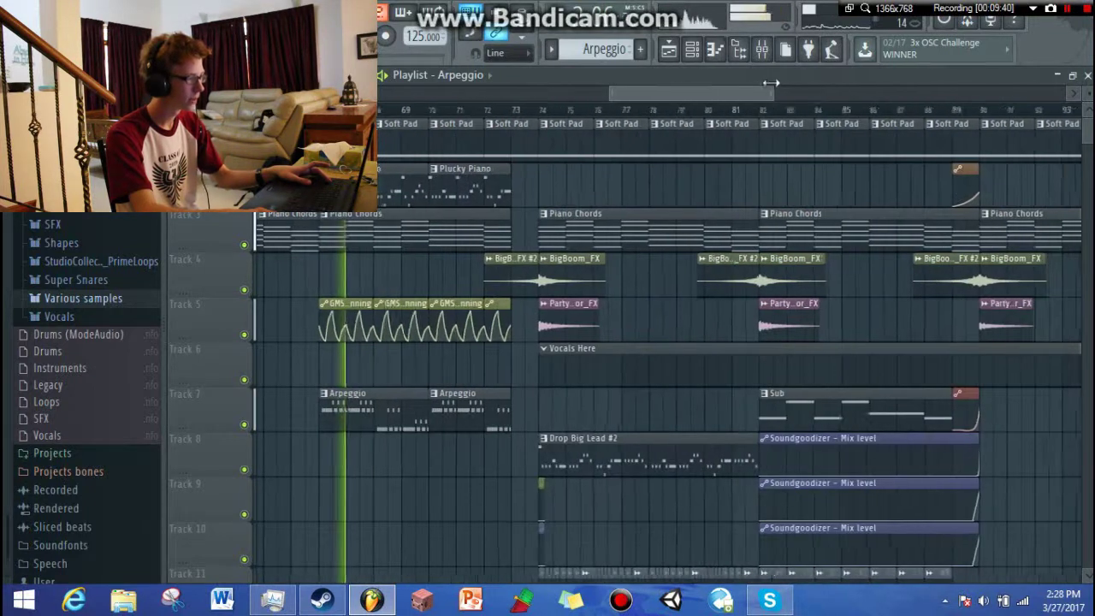
pyautogui.click(469, 110)
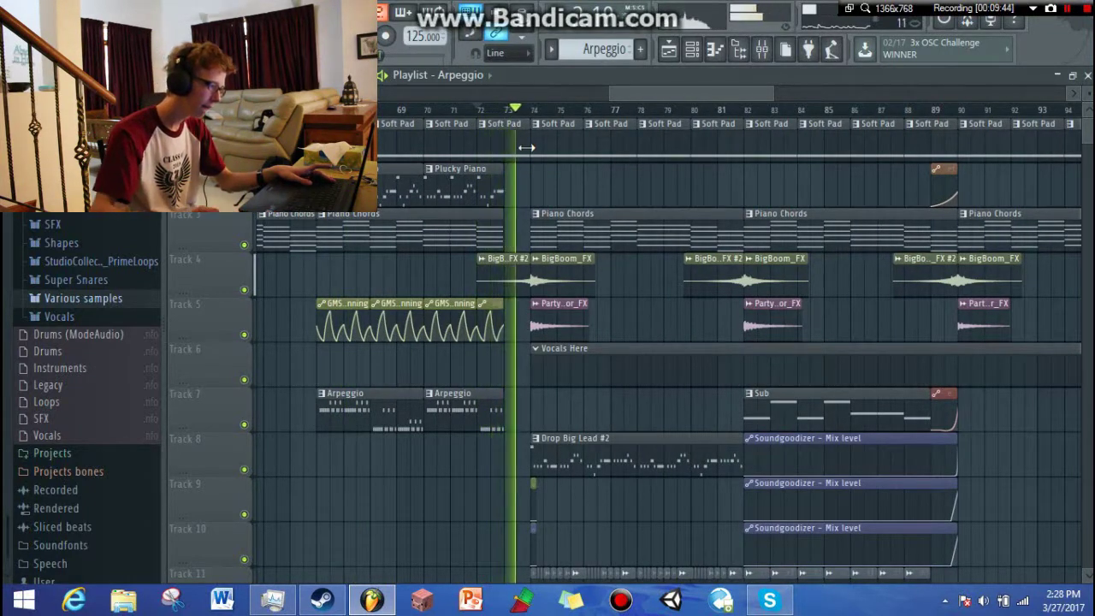
pyautogui.press('space')
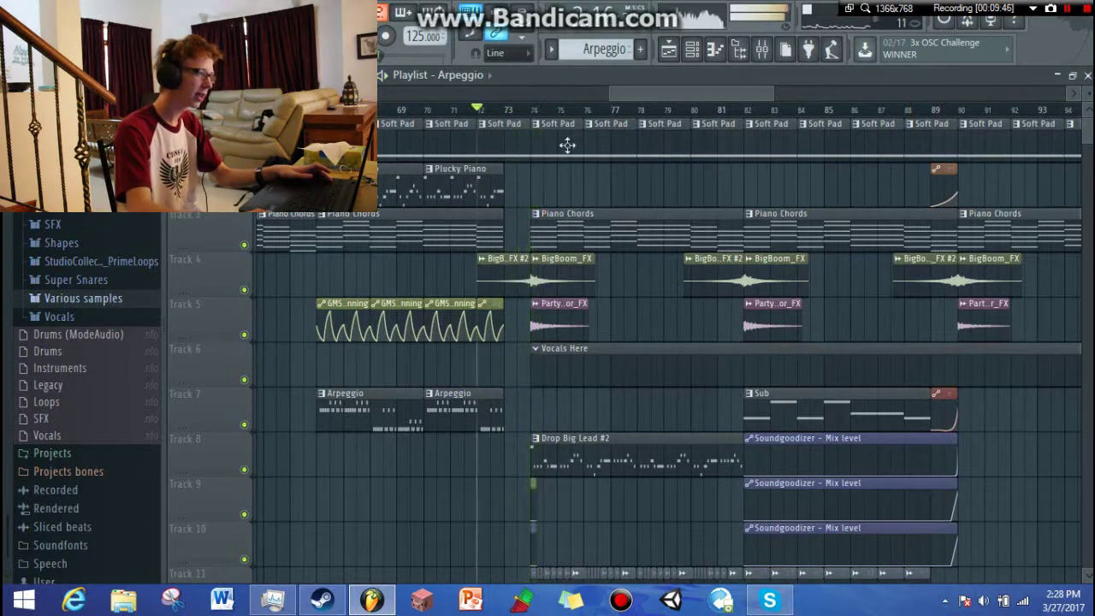
pyautogui.click(531, 110)
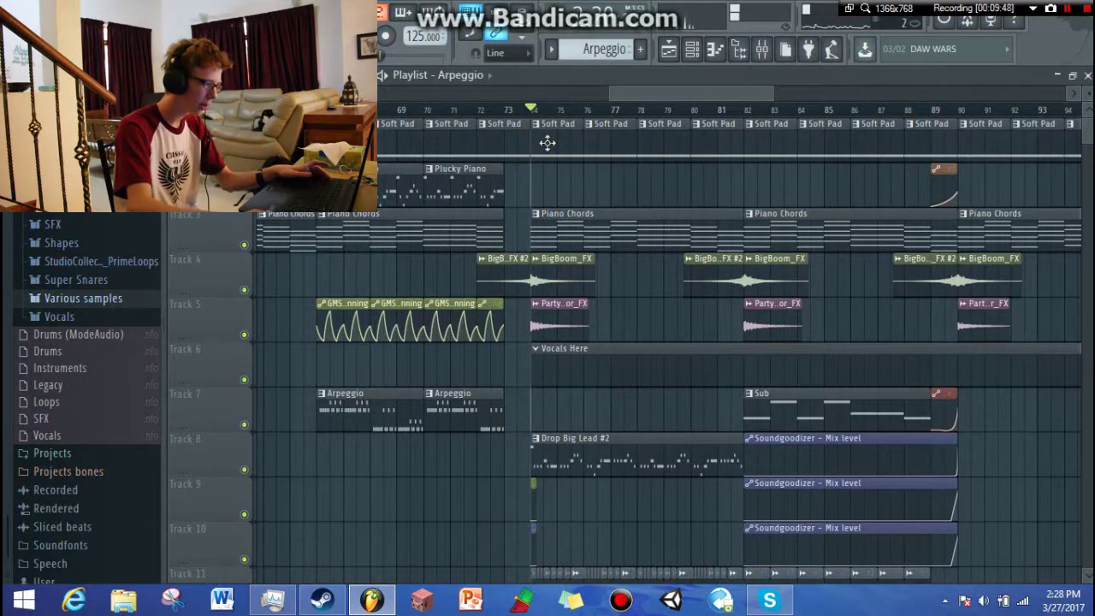
# Examine the tracks of the section from bar 74 up close and briefly play its opening
pyautogui.scroll(-4, 616, 286)
pyautogui.scroll(4, 636, 367)
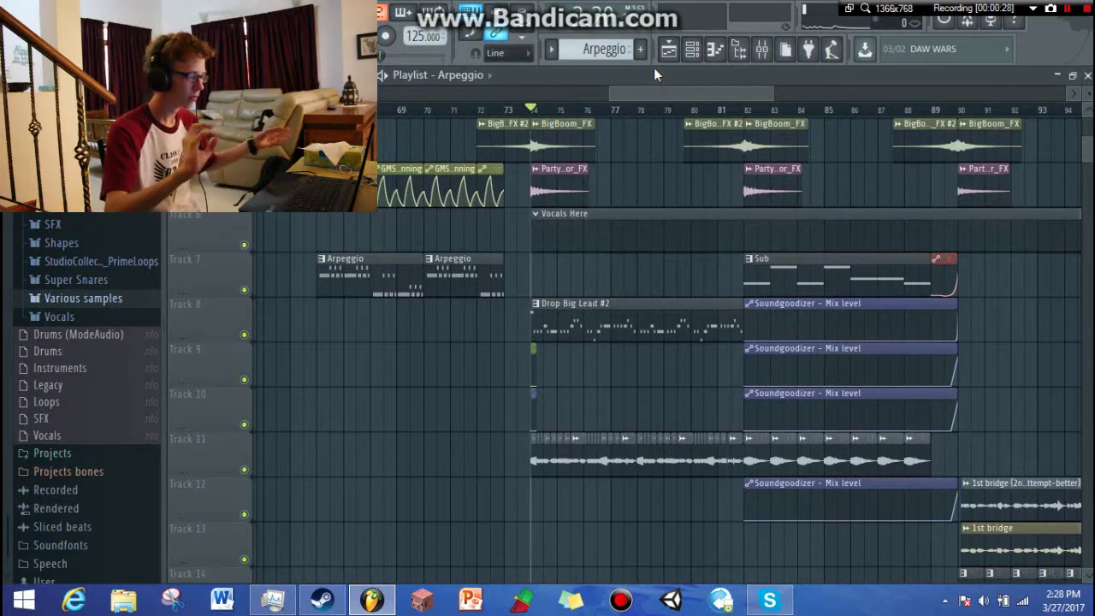
pyautogui.moveTo(781, 89); pyautogui.dragTo(676, 89)
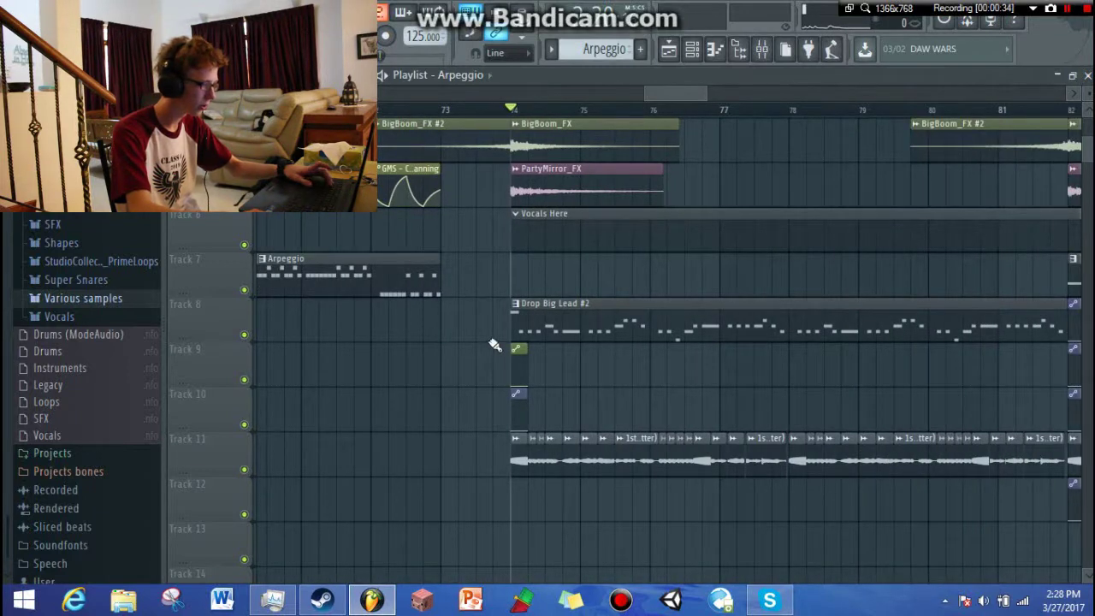
pyautogui.press('space')
pyautogui.press('space')
pyautogui.scroll(3, 590, 407)
pyautogui.scroll(-1, 582, 359)
pyautogui.scroll(1, 587, 367)
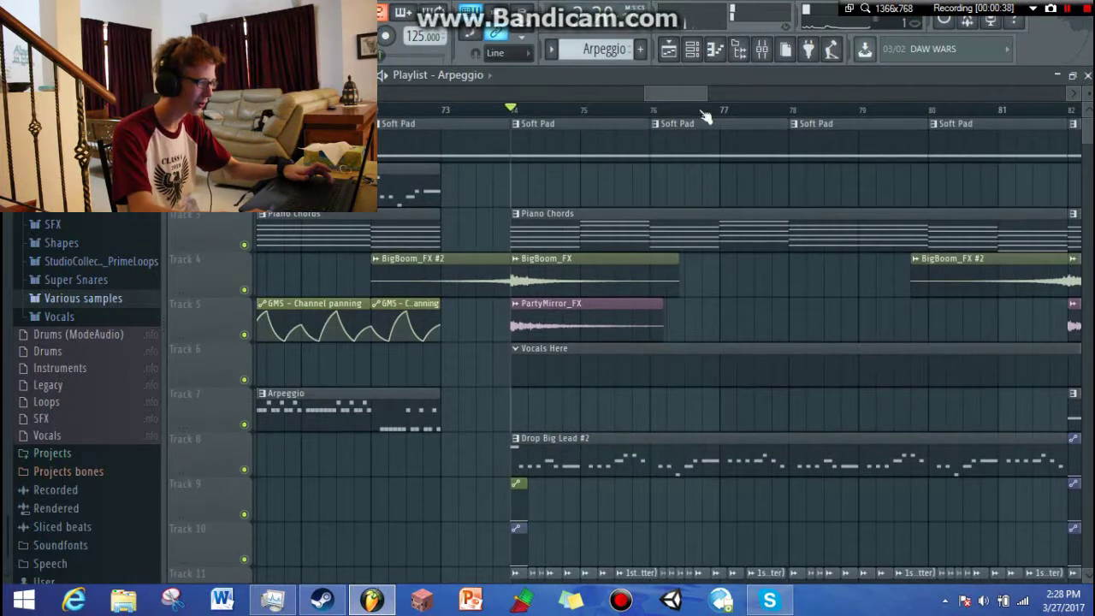
# Highlight the short automation clips on tracks 9 and 10 and the Drop Big Lead #2 clip, and clear the selection
pyautogui.moveTo(726, 88); pyautogui.dragTo(964, 71)
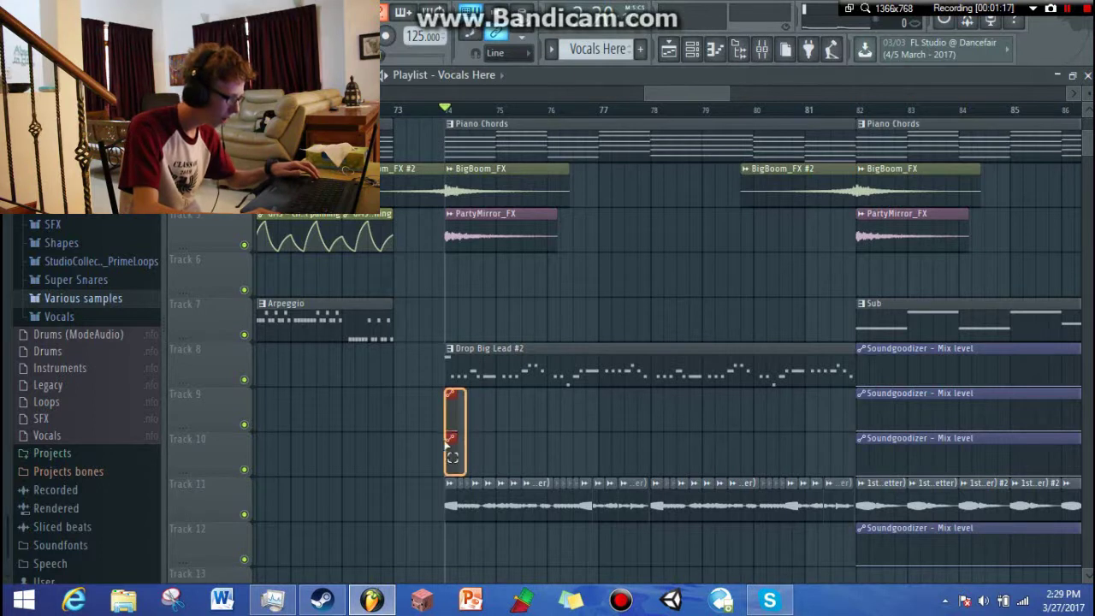
pyautogui.moveTo(456, 409); pyautogui.dragTo(491, 368)
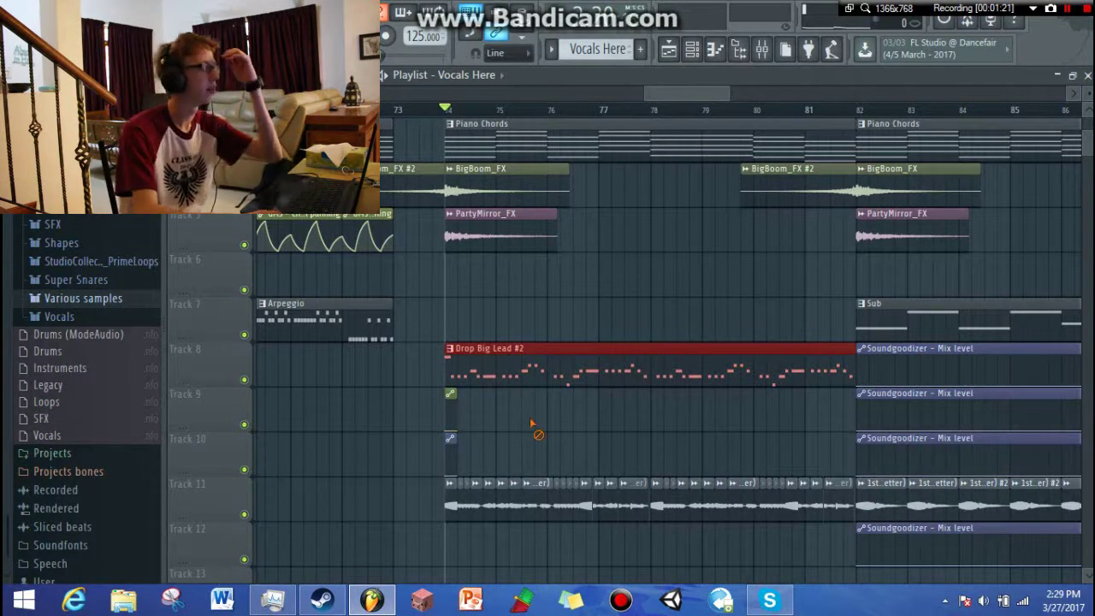
pyautogui.click(530, 423)
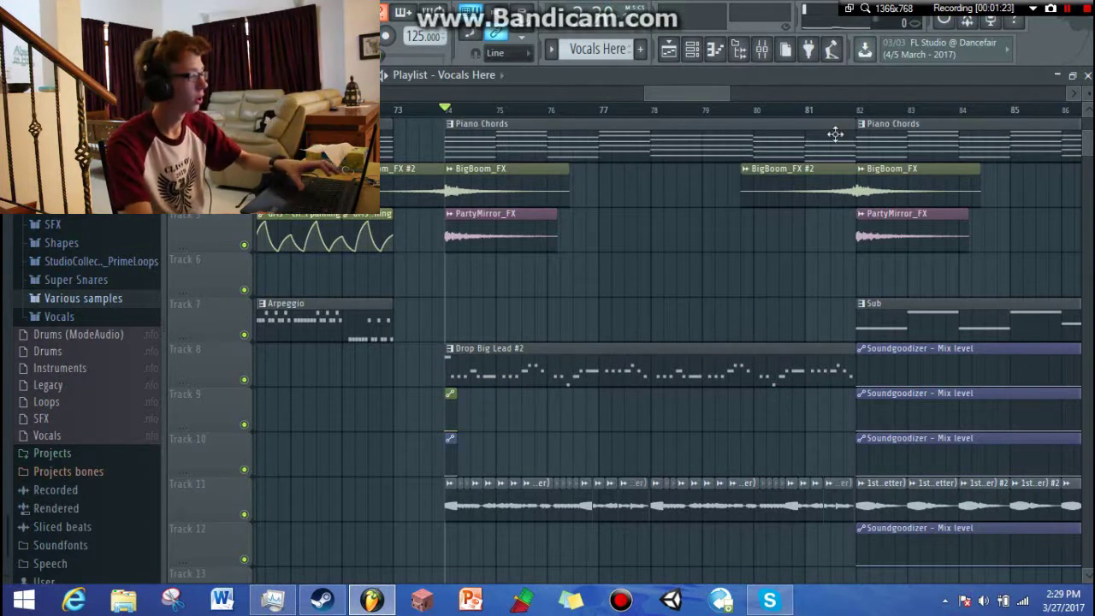
# Play the section from bar 74 and look over its lead, vocal chops and automation across all tracks
pyautogui.press('space')
pyautogui.moveTo(727, 94); pyautogui.dragTo(810, 93)
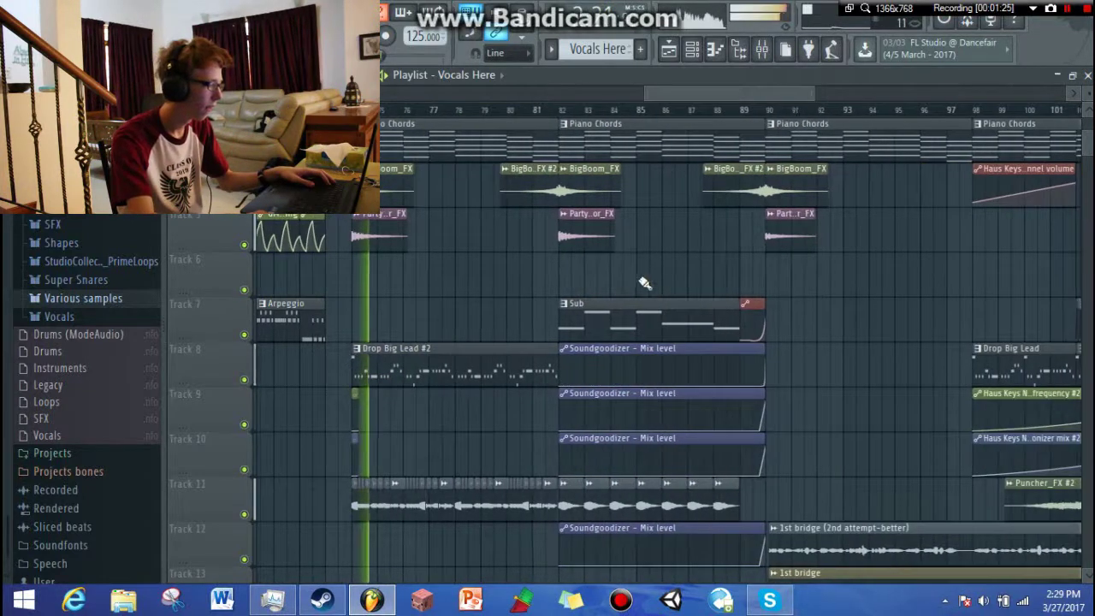
pyautogui.scroll(-3, 451, 400)
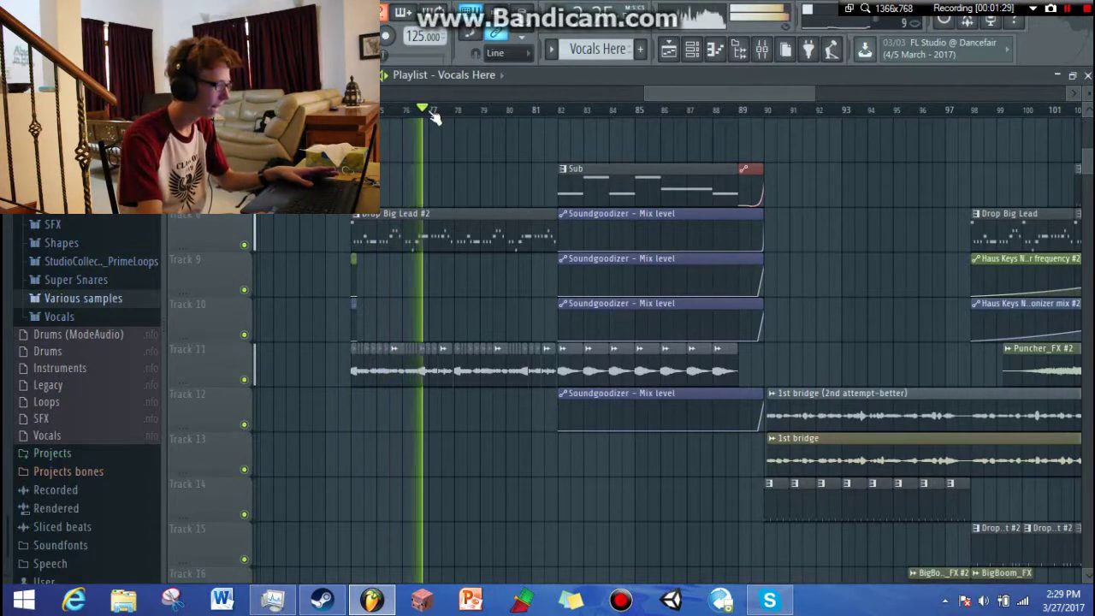
pyautogui.scroll(5, 475, 167)
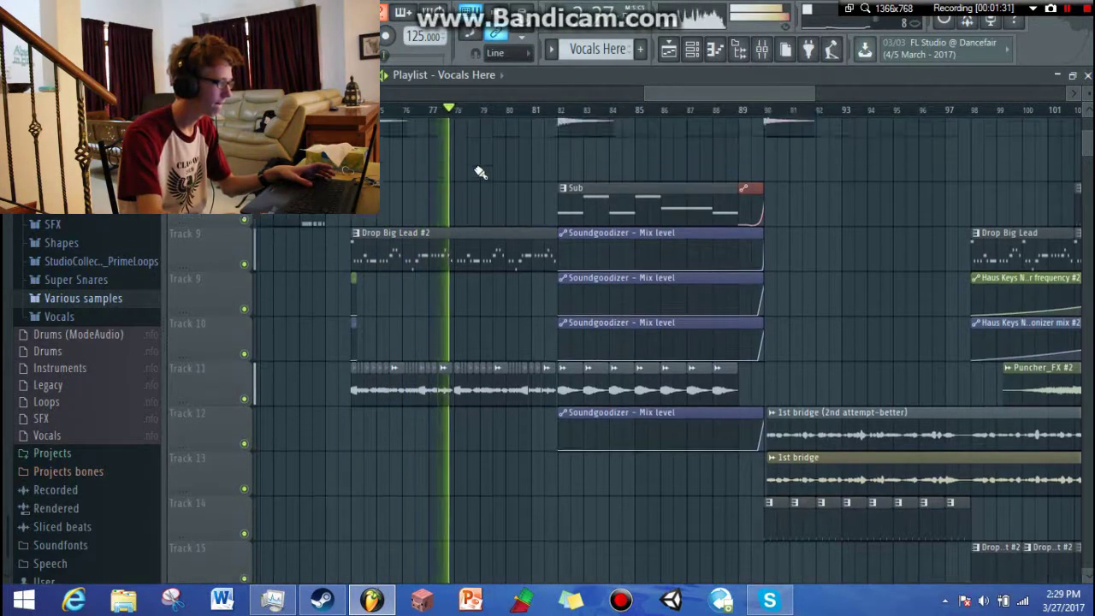
# Play from bar 80 into the Sub and Soundgoodizer mix level section at bar 82
pyautogui.click(520, 110)
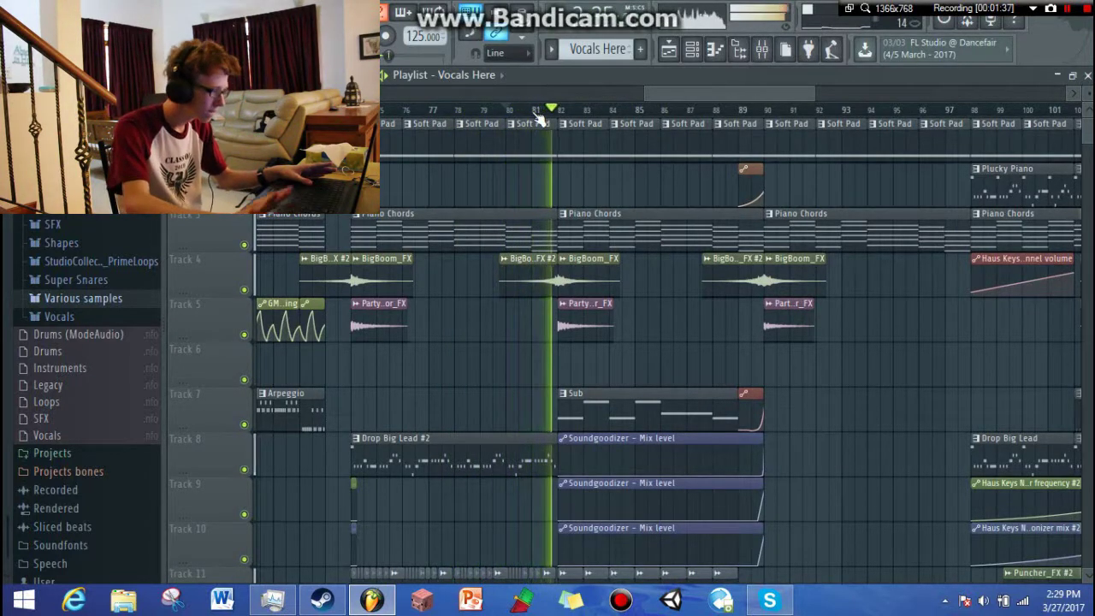
pyautogui.scroll(-3, 630, 205)
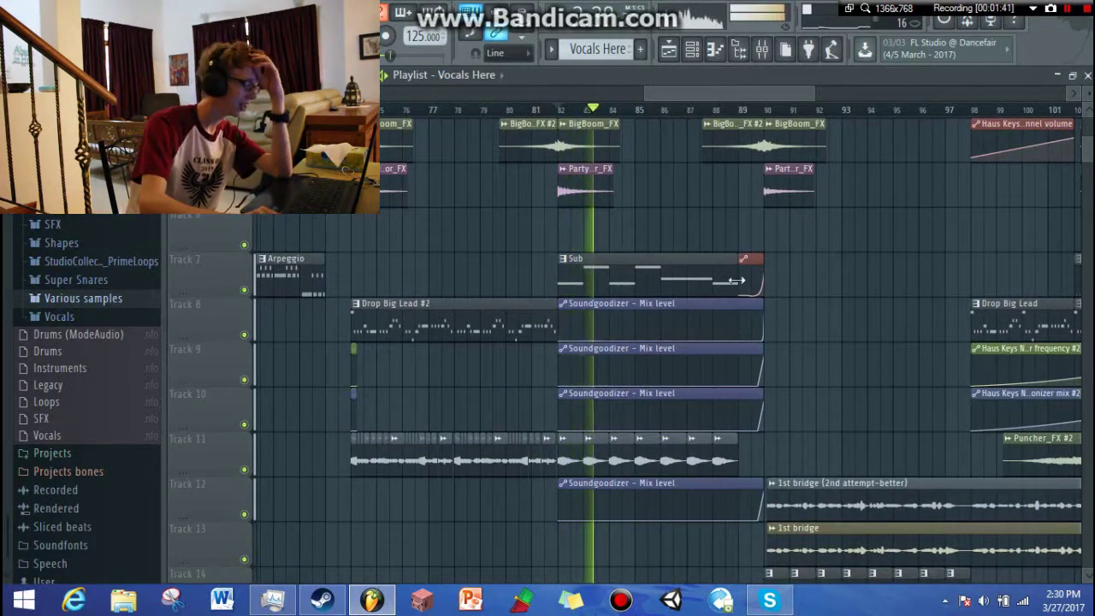
# Play the end of the Sub and Soundgoodizer section up to bar 90 and look over its tracks
pyautogui.scroll(3, 882, 196)
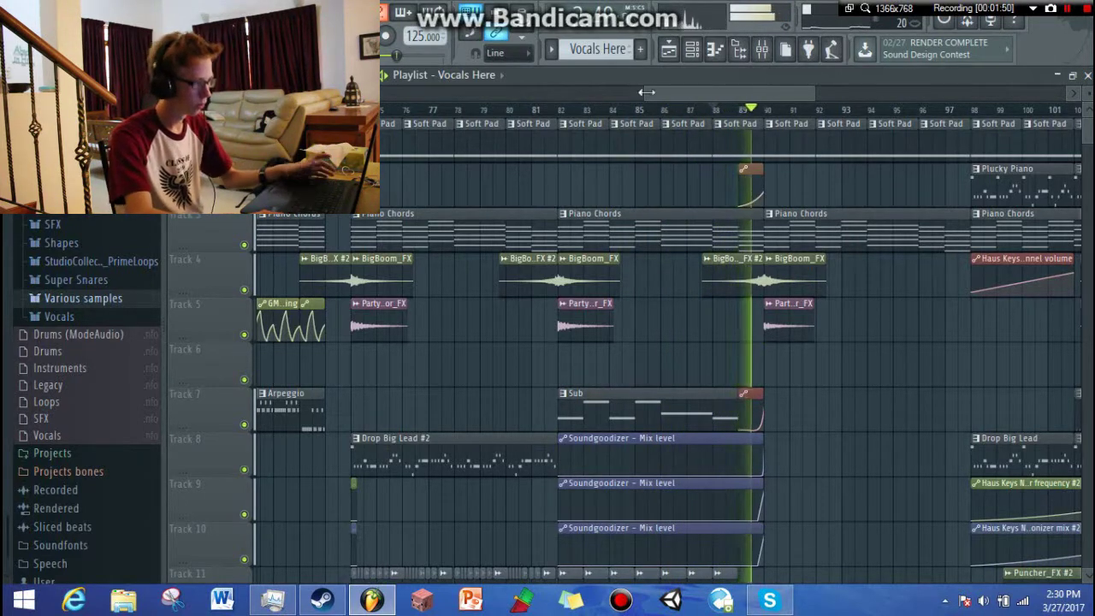
pyautogui.press('space')
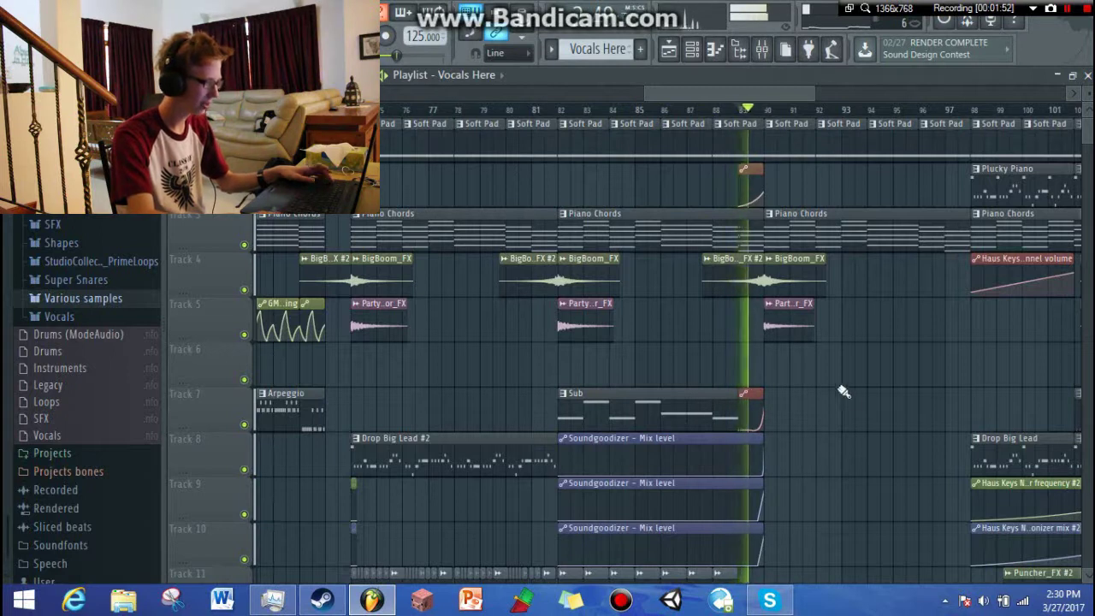
pyautogui.scroll(-3, 843, 390)
pyautogui.scroll(3, 849, 484)
pyautogui.press('space')
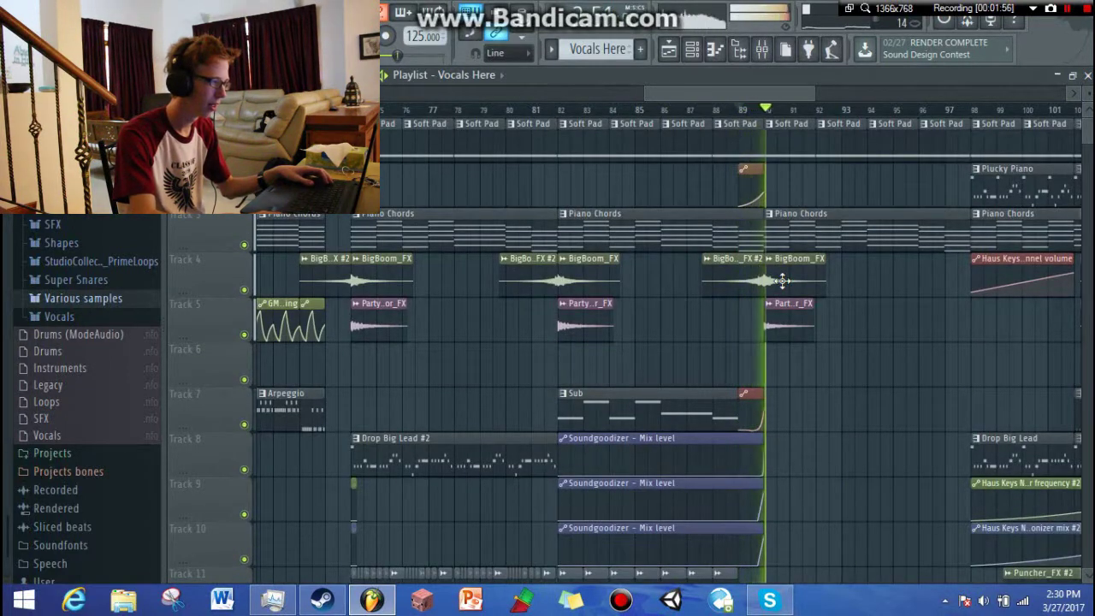
# Examine the tracks of the 1st bridge section from bar 90 and place the playhead at bar 98
pyautogui.moveTo(722, 87); pyautogui.dragTo(801, 91)
pyautogui.scroll(-3, 462, 197)
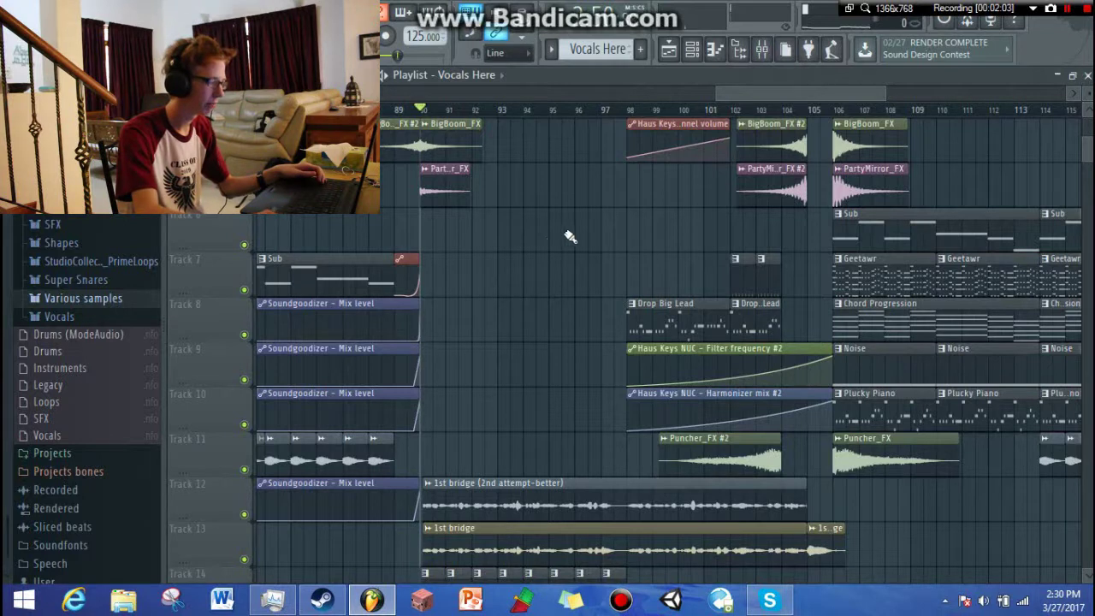
pyautogui.scroll(-1, 590, 238)
pyautogui.scroll(4, 625, 318)
pyautogui.click(630, 112)
pyautogui.scroll(-3, 619, 202)
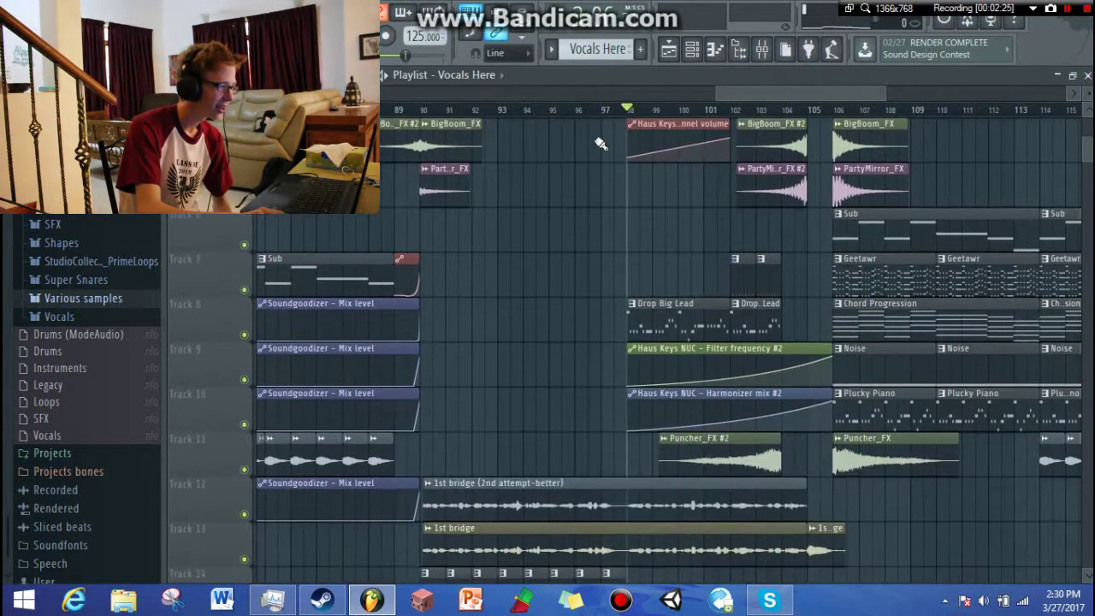
# Play the bridge from bar 95 and look over the Plucky Piano, Haus Keys automation and effect clips in its build-up
pyautogui.click(556, 112)
pyautogui.press('space')
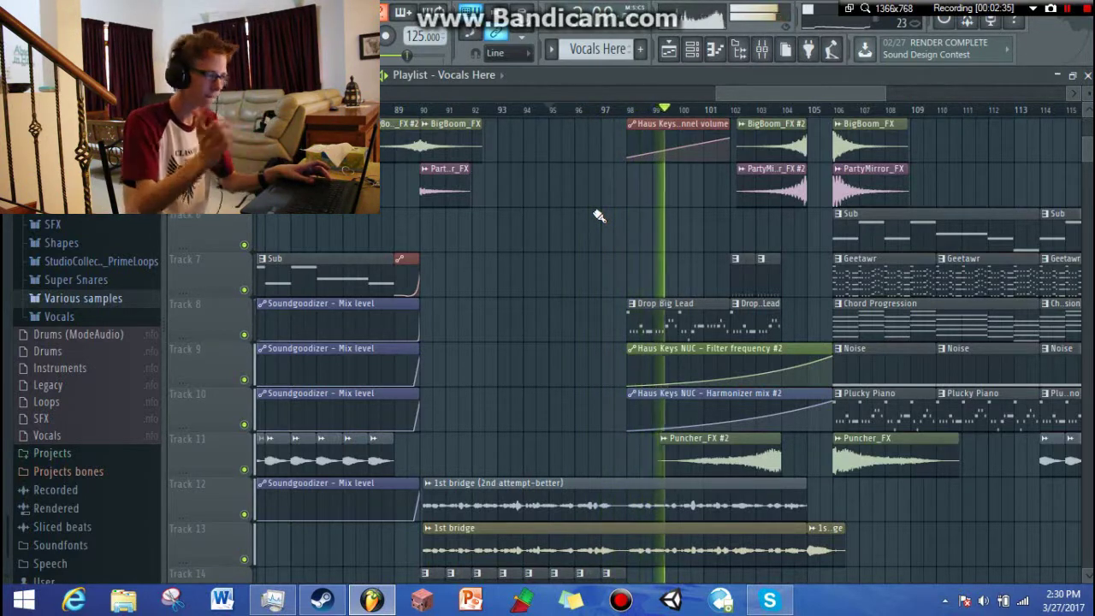
pyautogui.scroll(3, 599, 215)
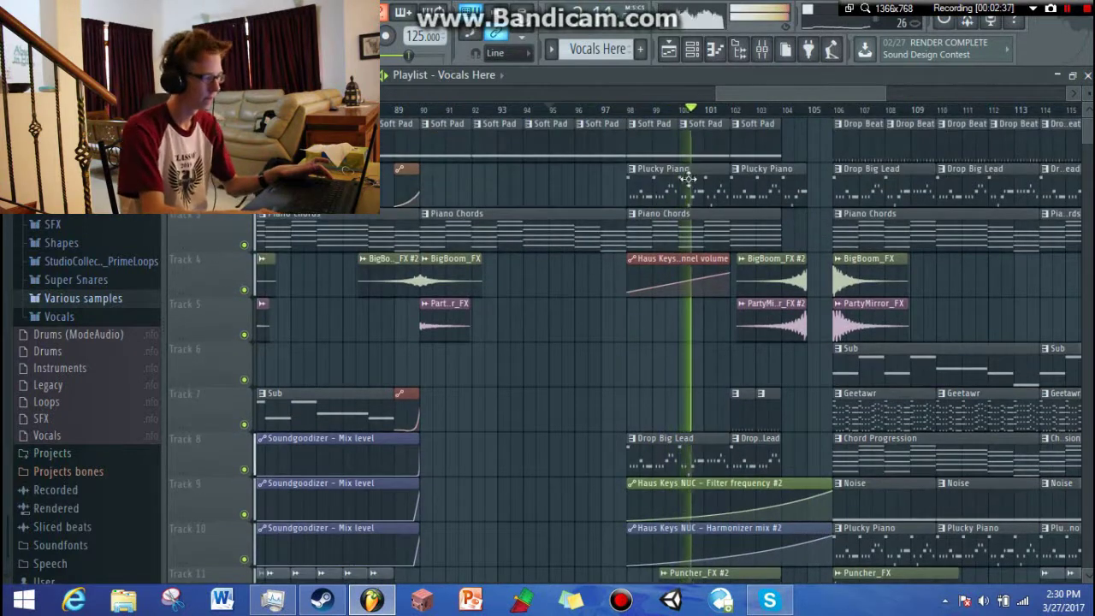
pyautogui.click(726, 271)
pyautogui.scroll(-3, 736, 214)
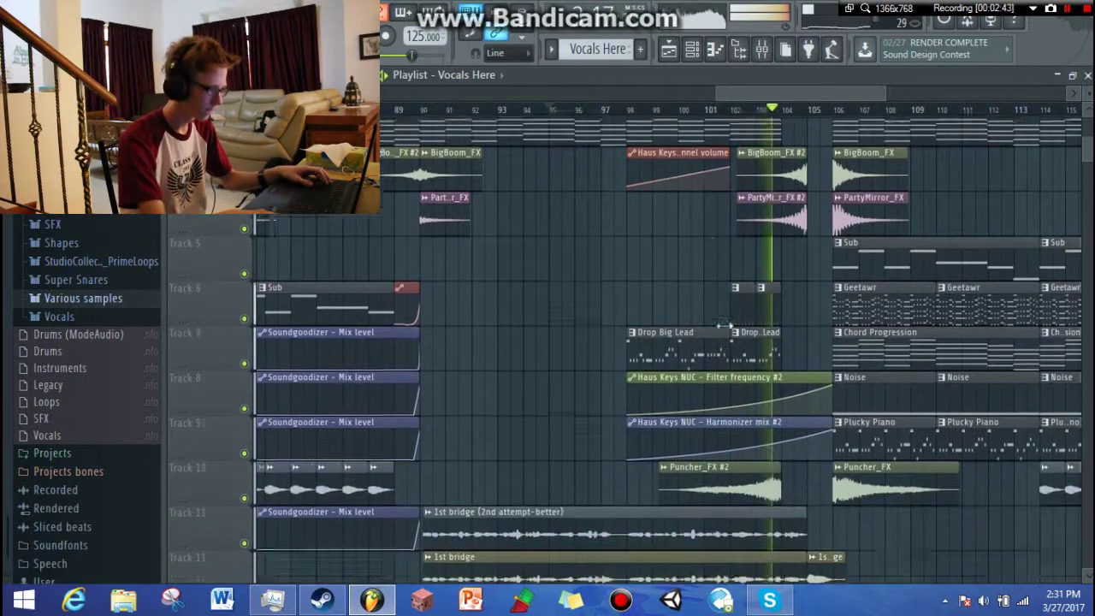
# Play from bar 102 with track 7 soloed to hear its Riser clips, and restore all tracks
pyautogui.press('space')
pyautogui.click(733, 109)
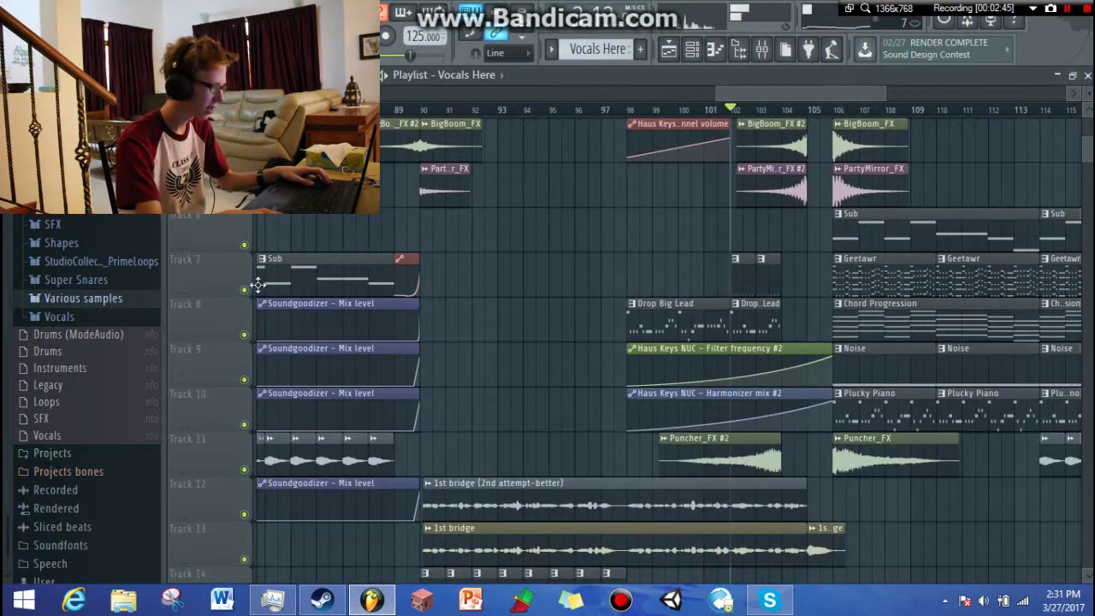
pyautogui.press('space')
pyautogui.rightClick(246, 290)
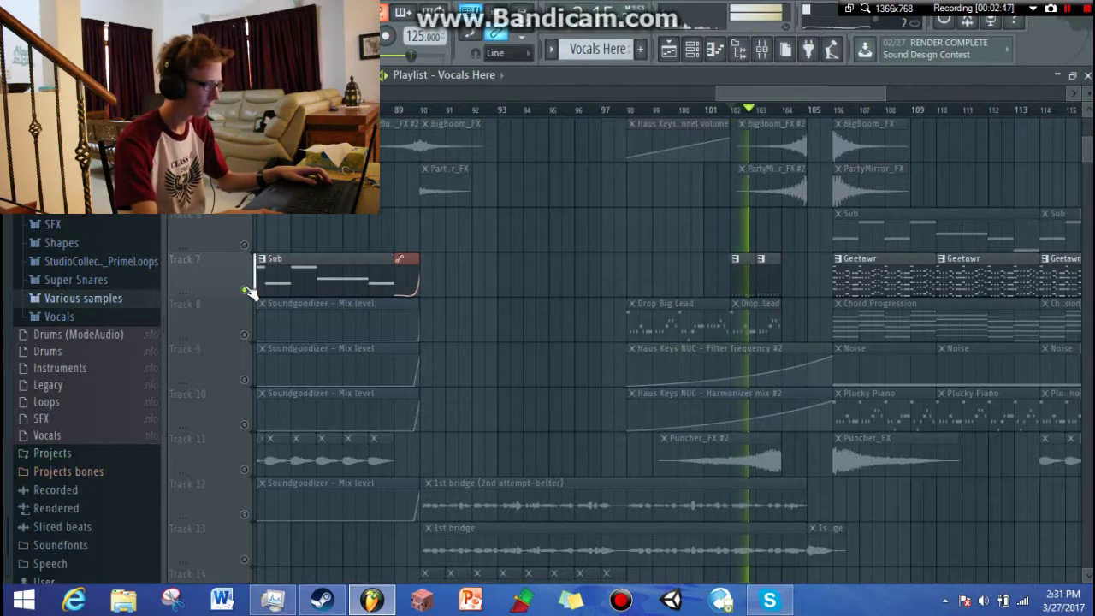
pyautogui.rightClick(245, 290)
pyautogui.press('space')
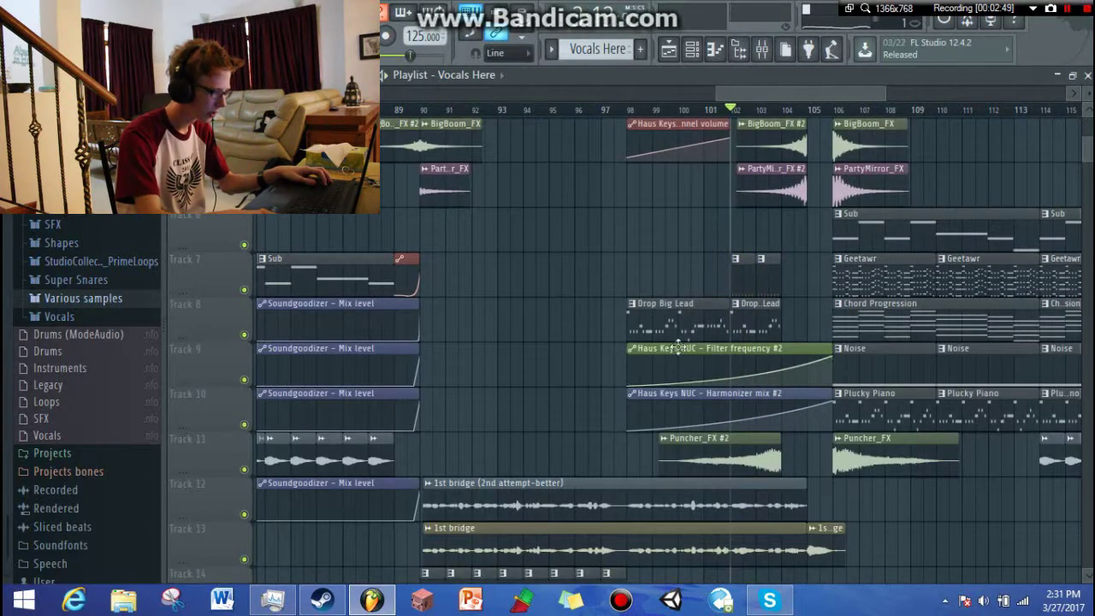
# Play the build-up from bar 102, and examine the gap before the drop up close with the playhead at bar 105
pyautogui.press('space')
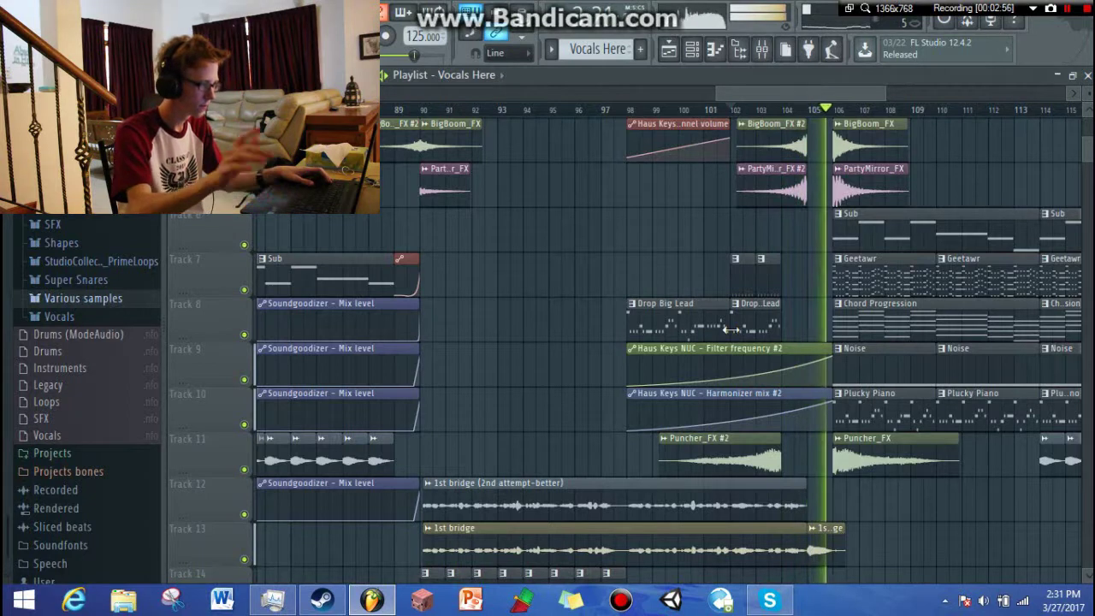
pyautogui.press('space')
pyautogui.click(809, 109)
pyautogui.moveTo(724, 94); pyautogui.dragTo(791, 103)
pyautogui.scroll(-6, 757, 168)
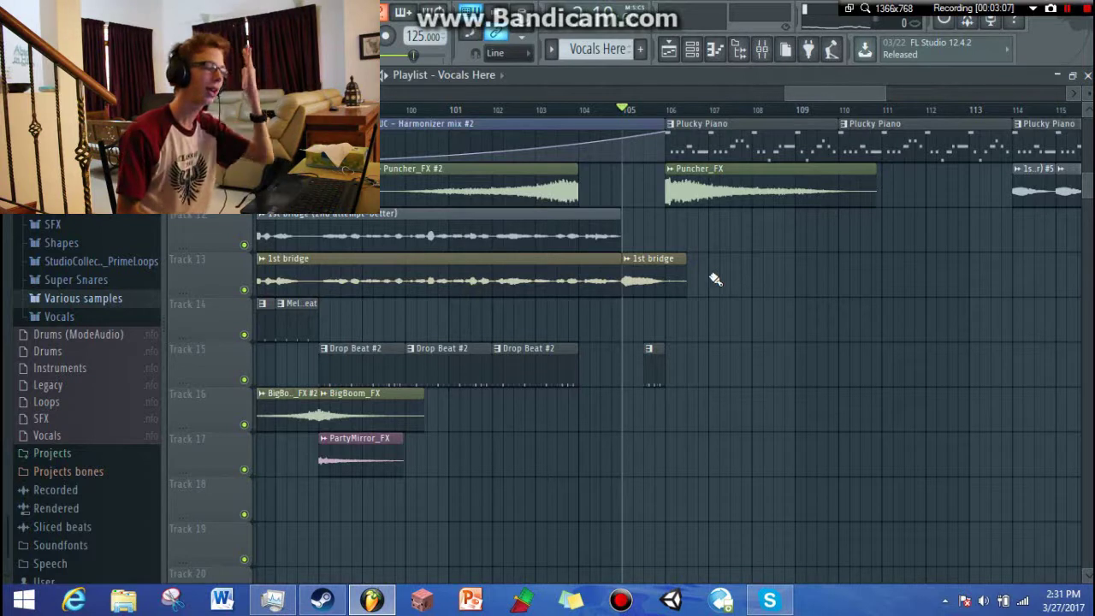
pyautogui.scroll(2, 715, 279)
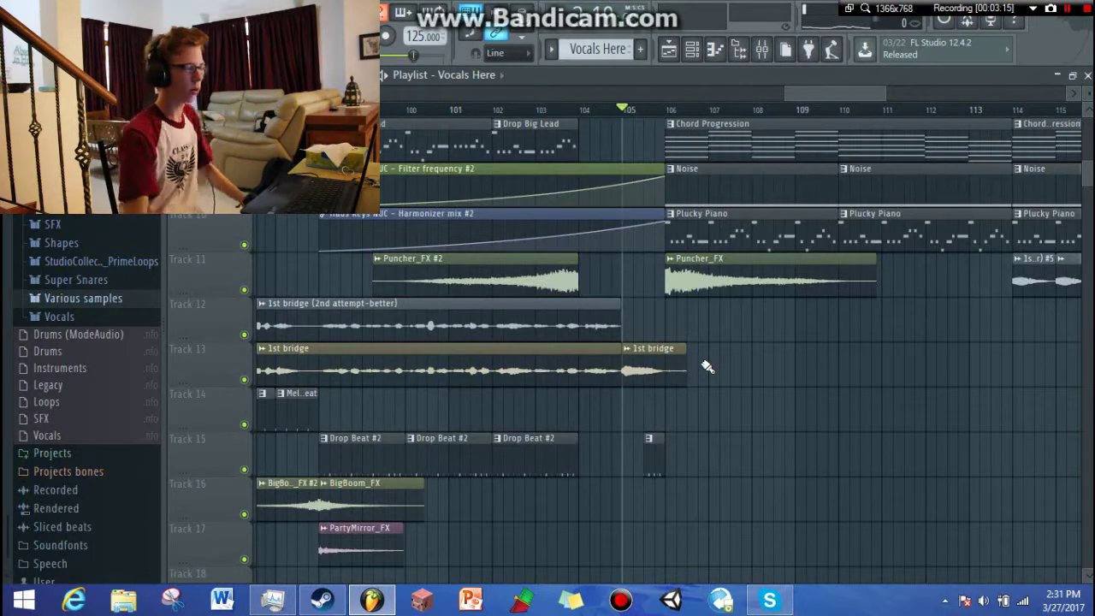
# Pick the short Drop Beat #2 clip before bar 106, play it with track 15 soloed, and restore all tracks
pyautogui.click(646, 453)
pyautogui.press('space')
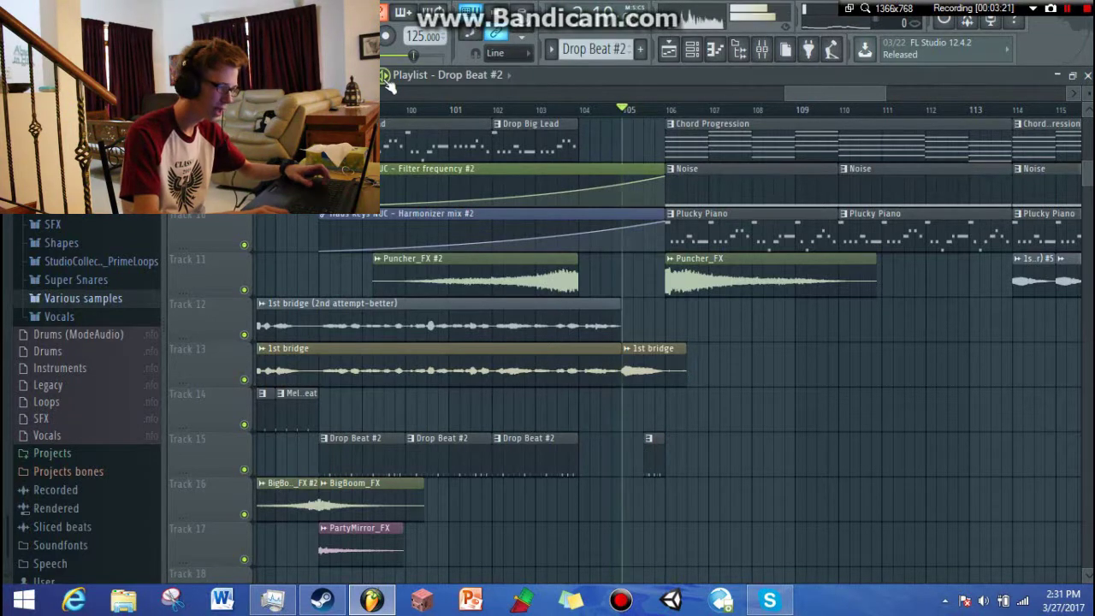
pyautogui.rightClick(244, 470)
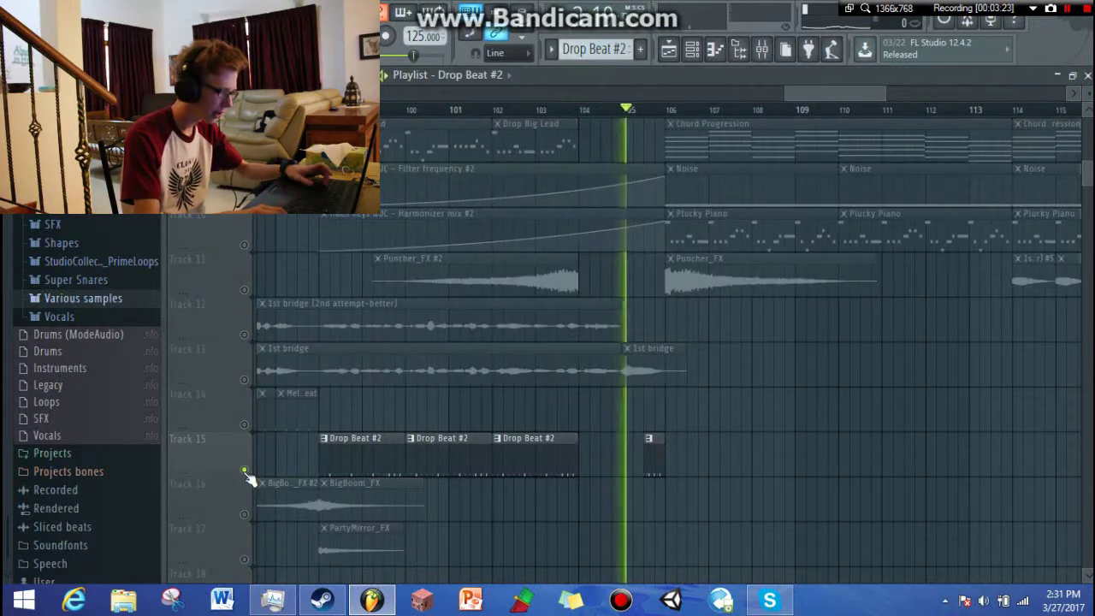
pyautogui.press('space')
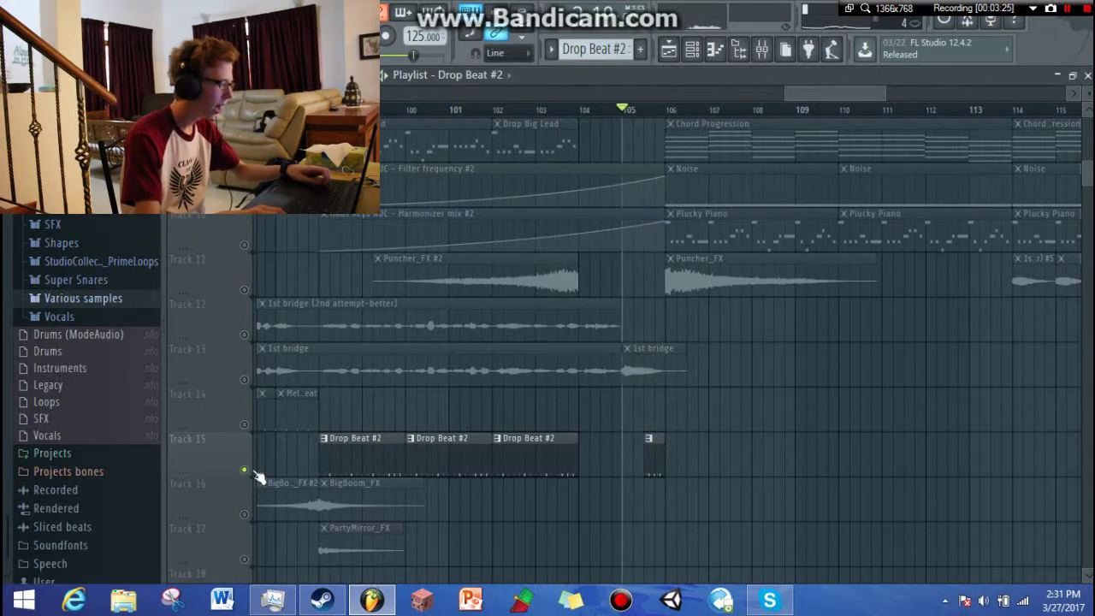
pyautogui.rightClick(245, 471)
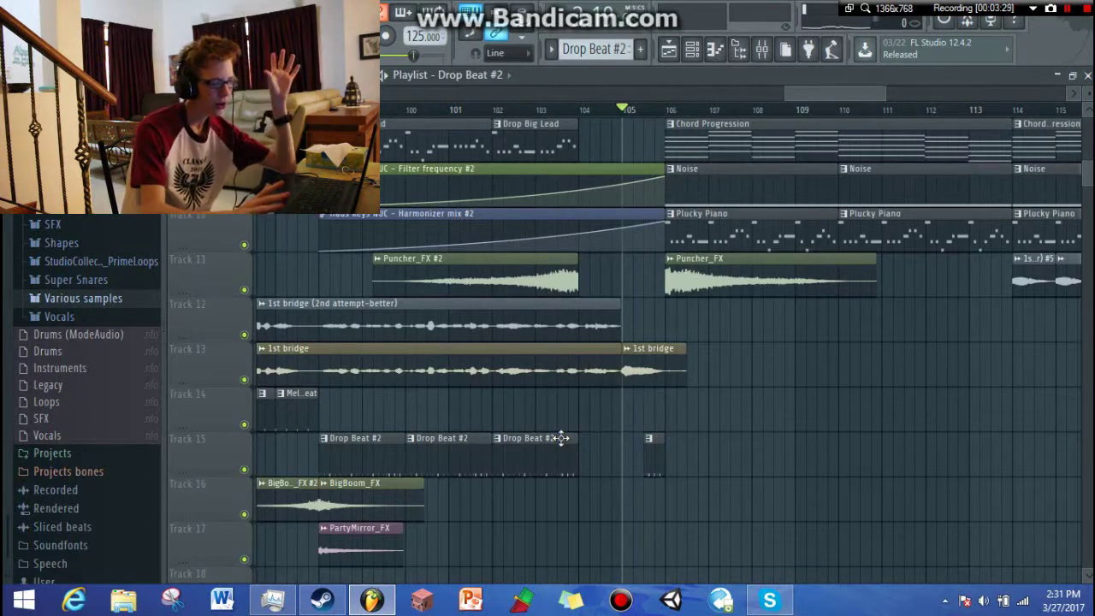
# Play from bar 102 while muting and unmuting track 15, and replay the transition from bar 104 with the track on
pyautogui.click(244, 470)
pyautogui.click(493, 111)
pyautogui.click(245, 469)
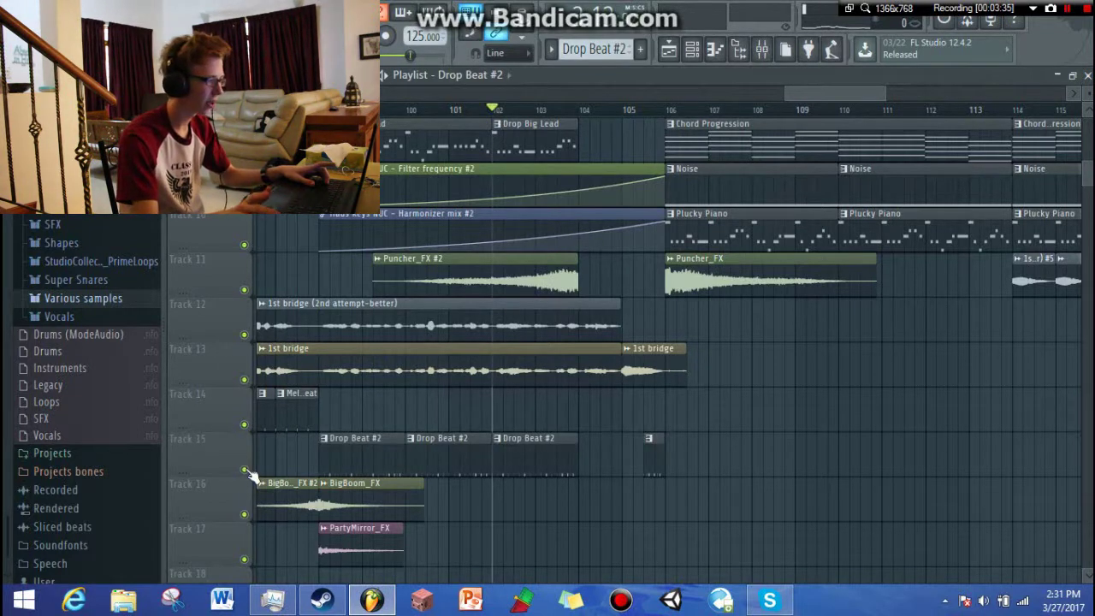
pyautogui.press('space')
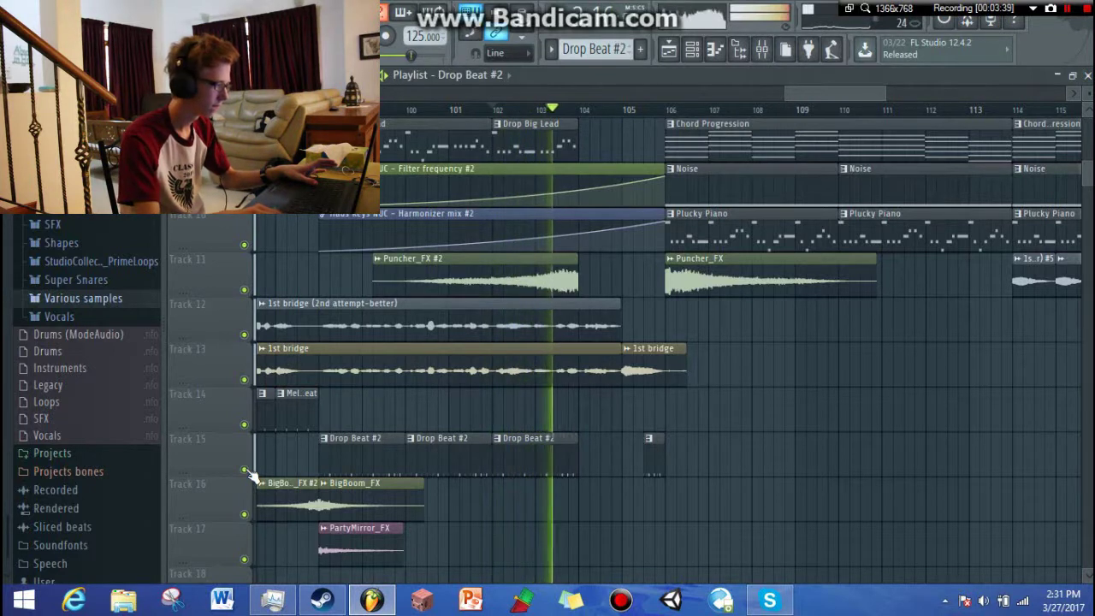
pyautogui.click(245, 470)
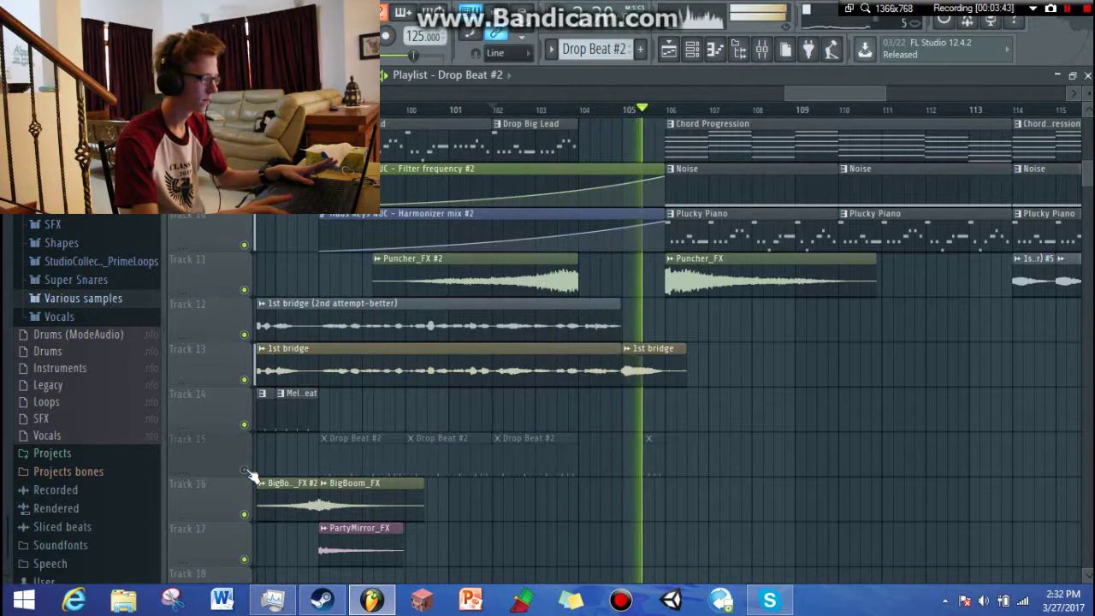
pyautogui.click(244, 470)
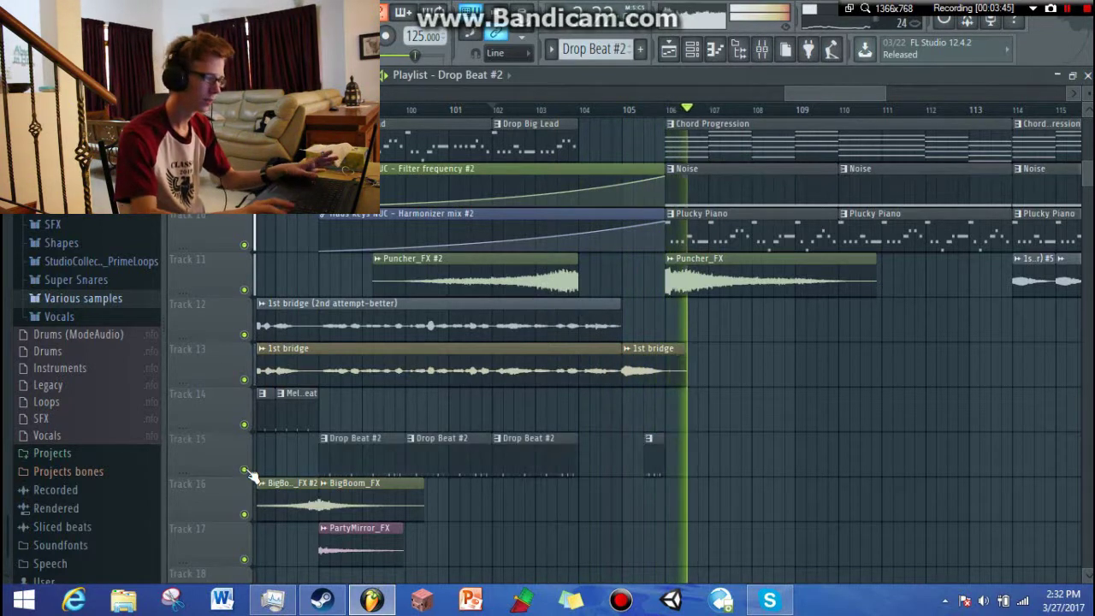
pyautogui.click(580, 115)
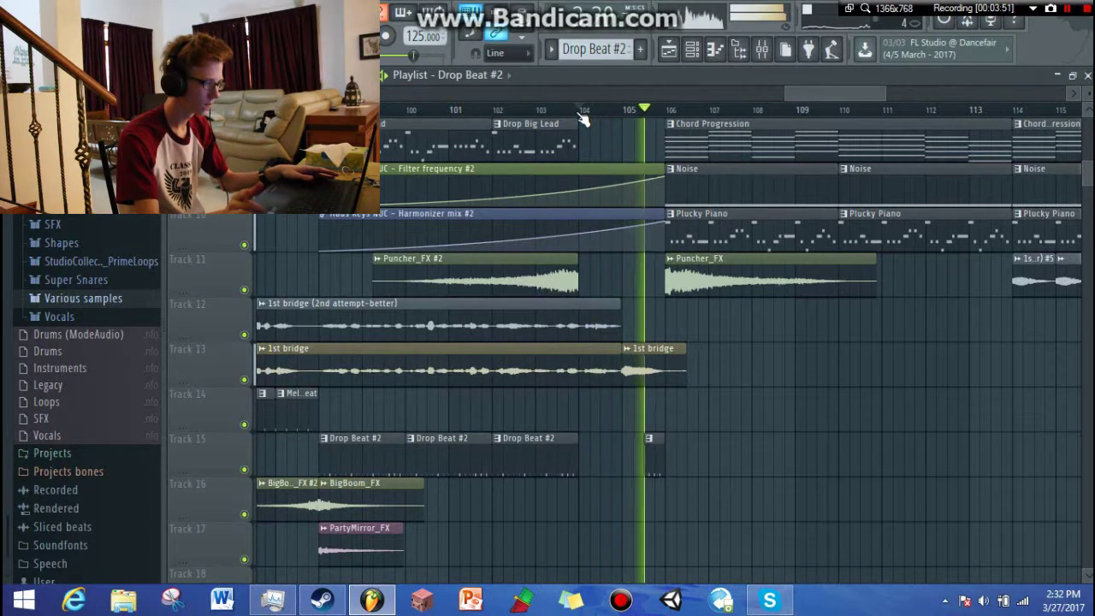
pyautogui.press('space')
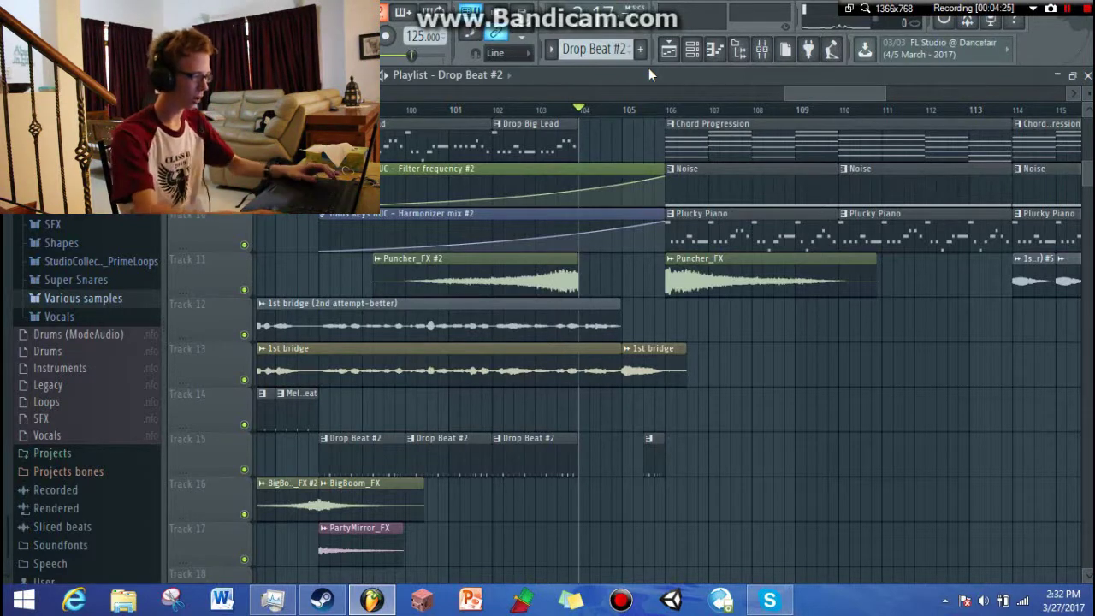
# Play the transition from bar 105 into the drop at bar 106 with its upper tracks in view
pyautogui.click(624, 112)
pyautogui.scroll(7, 776, 343)
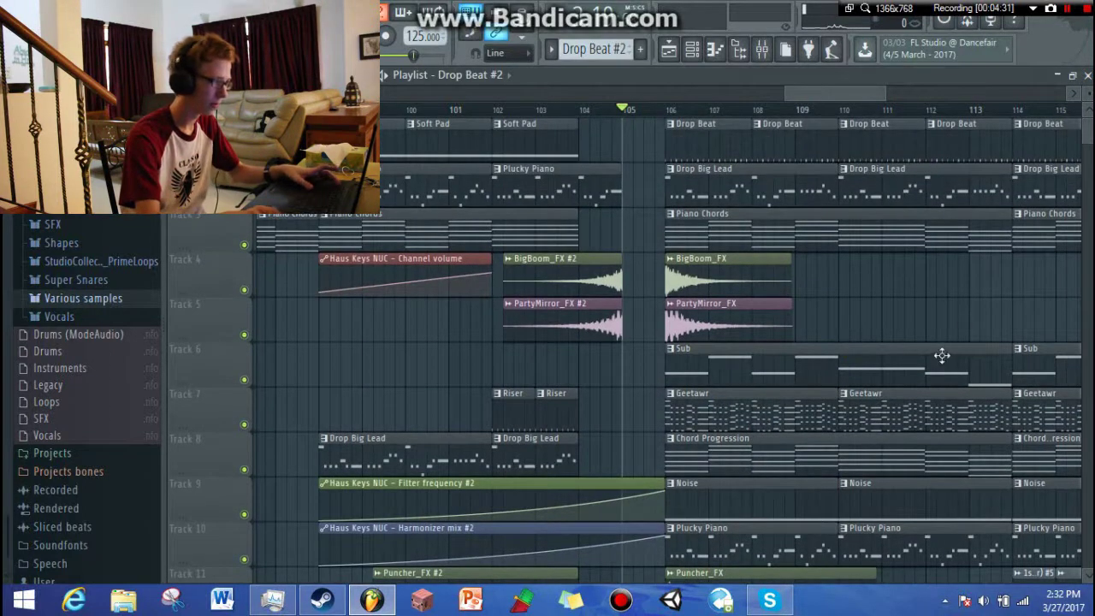
pyautogui.press('space')
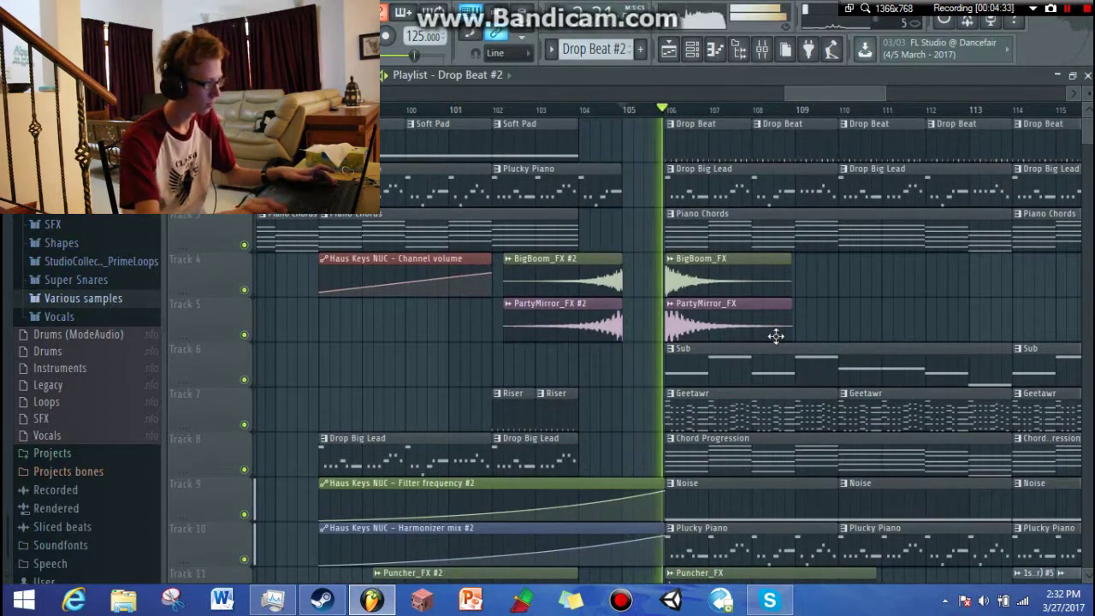
pyautogui.moveTo(827, 93)
pyautogui.mouseDown()
pyautogui.moveTo(837, 65)
pyautogui.moveTo(872, 62)
pyautogui.moveTo(871, 88)
pyautogui.moveTo(843, 89)
pyautogui.mouseUp()
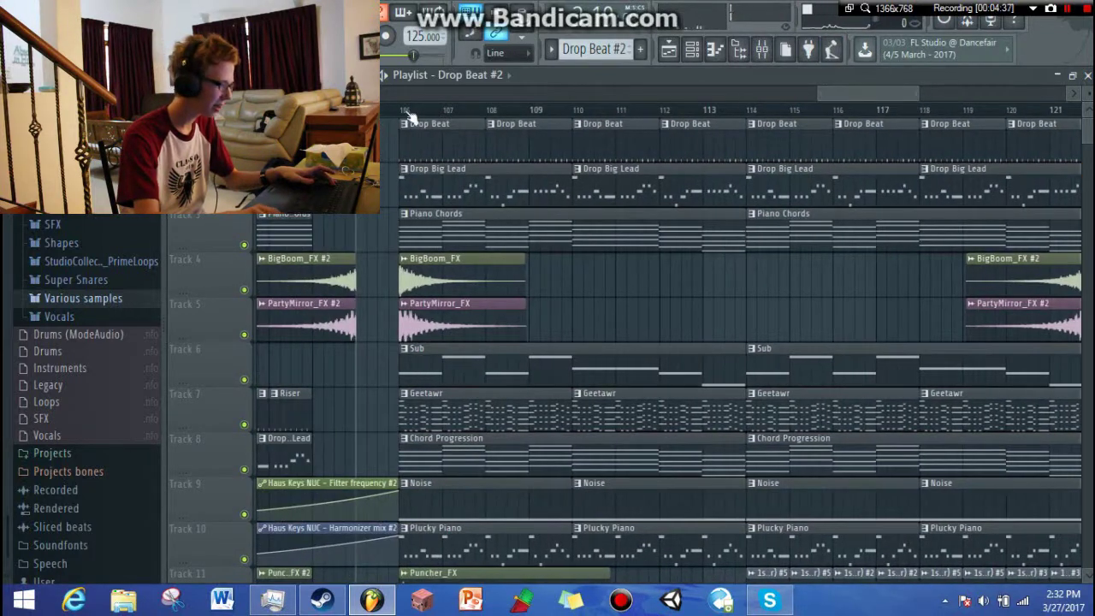
# Look over the layers of the drop from bar 106 and play its end around bar 121
pyautogui.scroll(-3, 473, 216)
pyautogui.scroll(3, 439, 127)
pyautogui.moveTo(406, 117)
pyautogui.mouseDown()
pyautogui.moveTo(750, 118)
pyautogui.moveTo(1055, 101)
pyautogui.moveTo(953, 150)
pyautogui.moveTo(928, 141)
pyautogui.mouseUp()
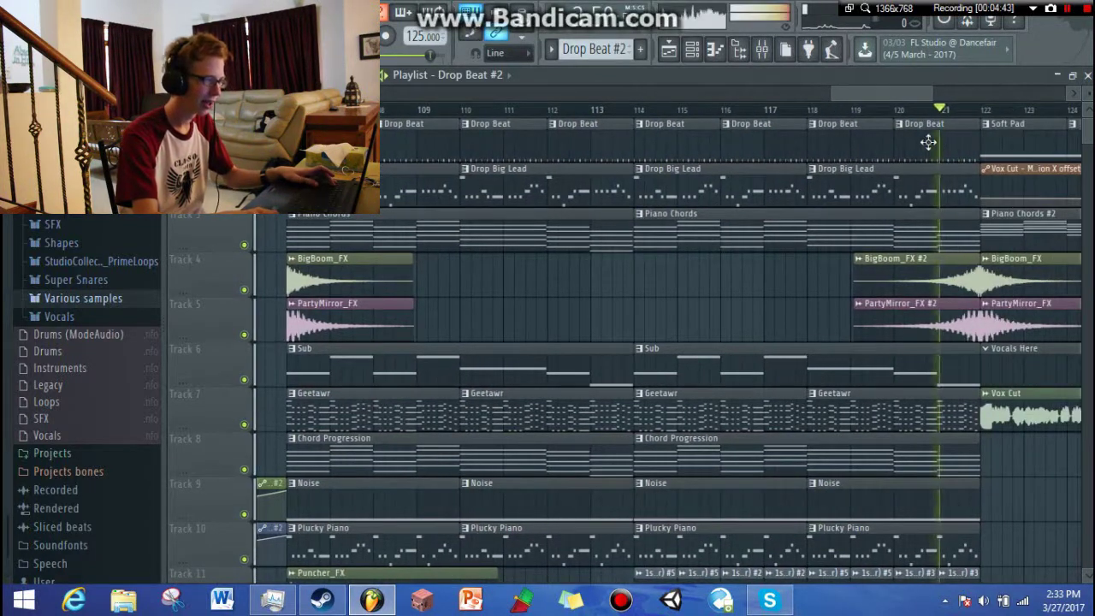
pyautogui.moveTo(865, 96); pyautogui.dragTo(920, 86)
pyautogui.scroll(-4, 734, 285)
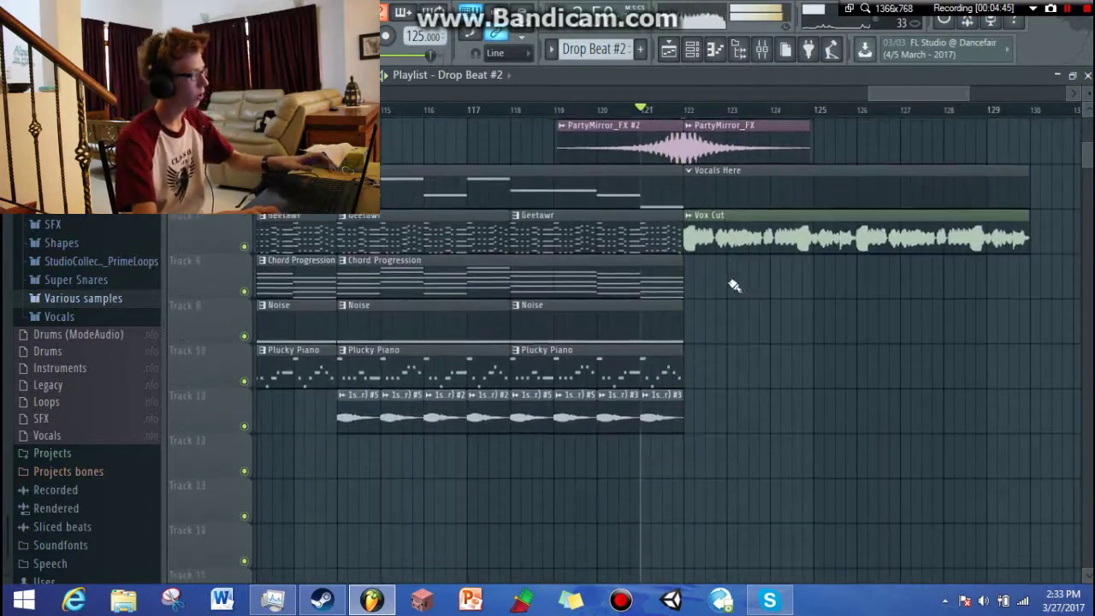
# Play the second half of the drop from bar 114 and move the playhead to the Vox Cut section at bar 122
pyautogui.press('space')
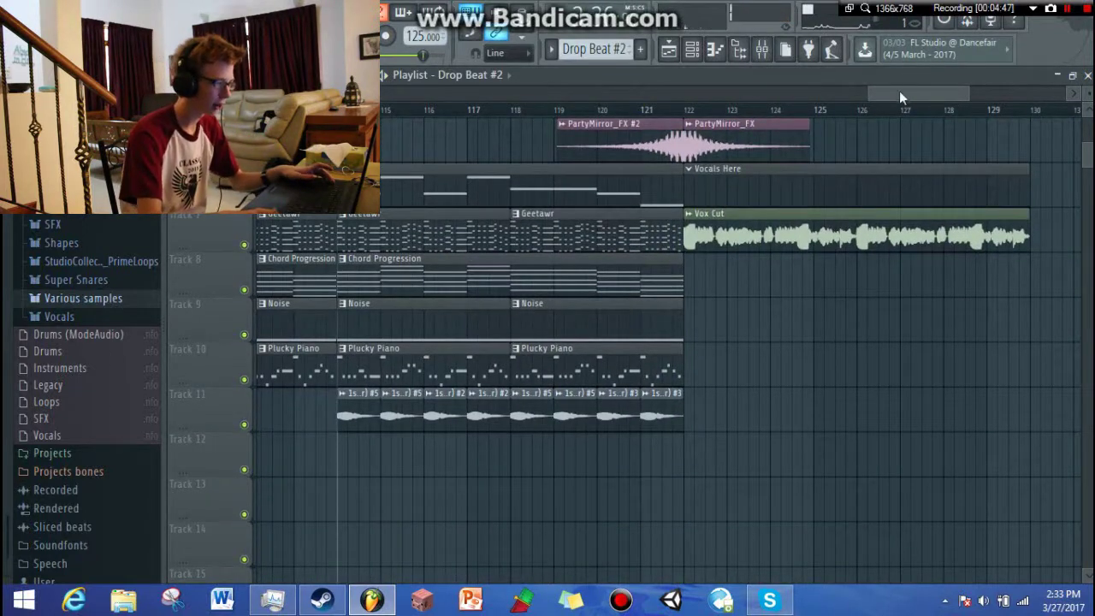
pyautogui.scroll(4, 773, 342)
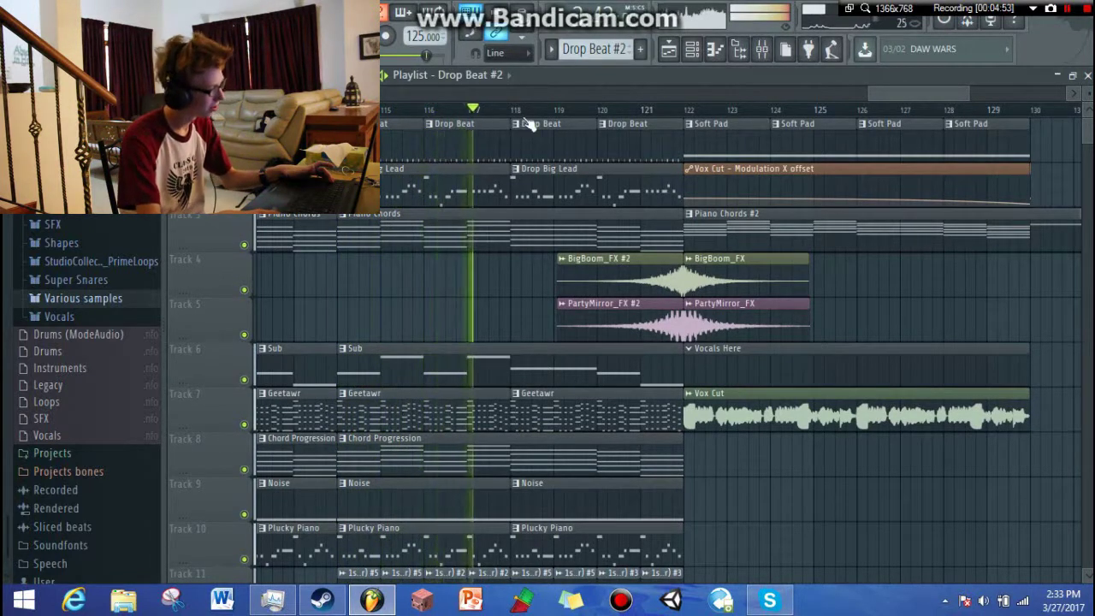
pyautogui.moveTo(531, 112)
pyautogui.mouseDown()
pyautogui.moveTo(691, 115)
pyautogui.moveTo(705, 128)
pyautogui.mouseUp()
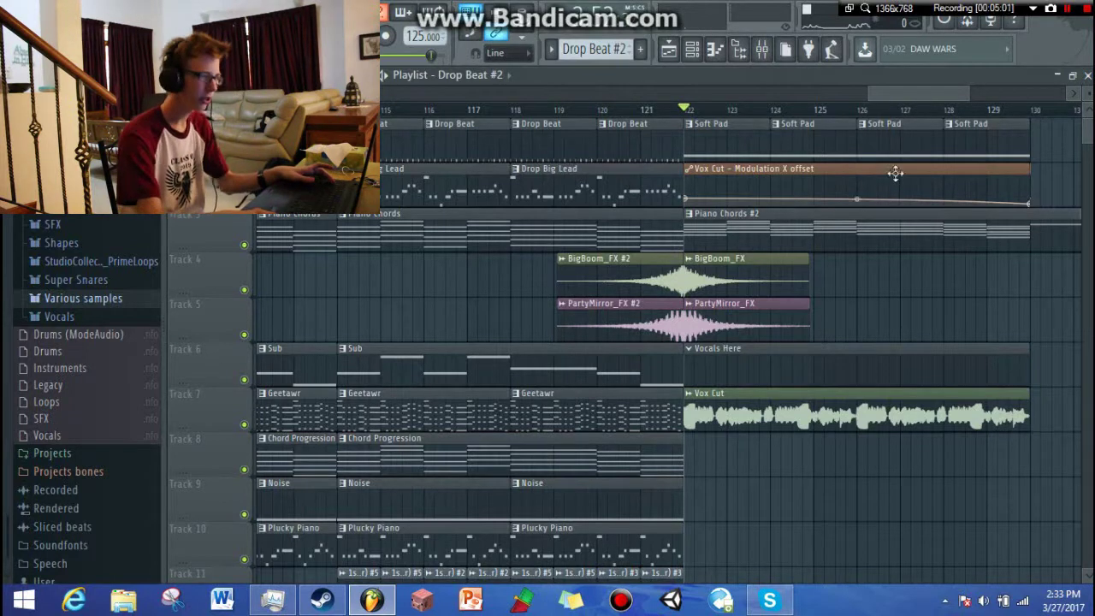
# Play the Vox Cut clip from bar 122 with track 7 soloed, and restore all tracks
pyautogui.moveTo(870, 88); pyautogui.dragTo(914, 89)
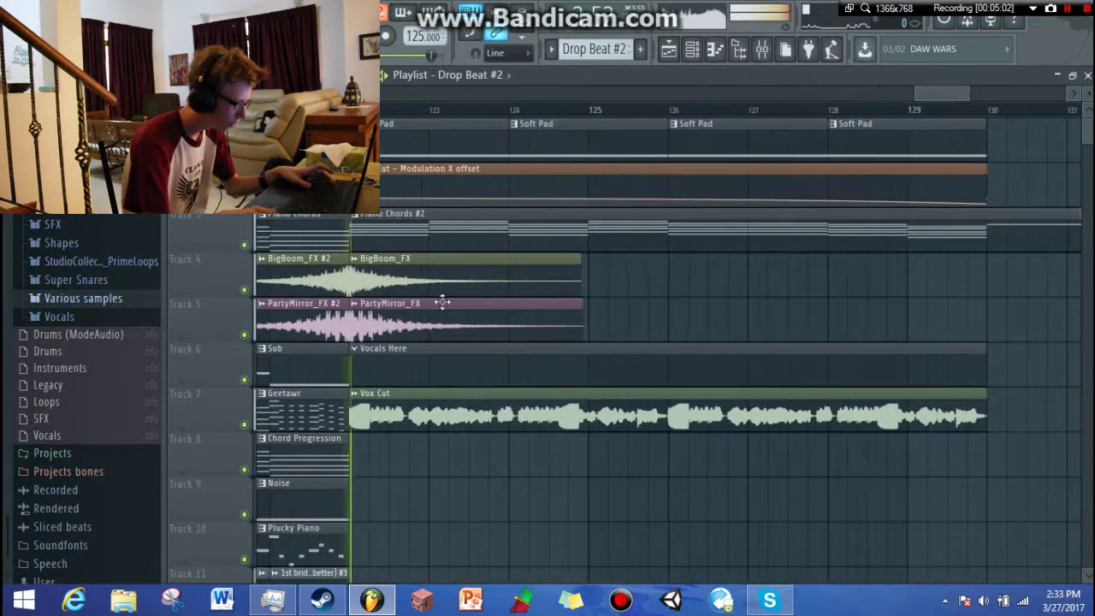
pyautogui.rightClick(246, 421)
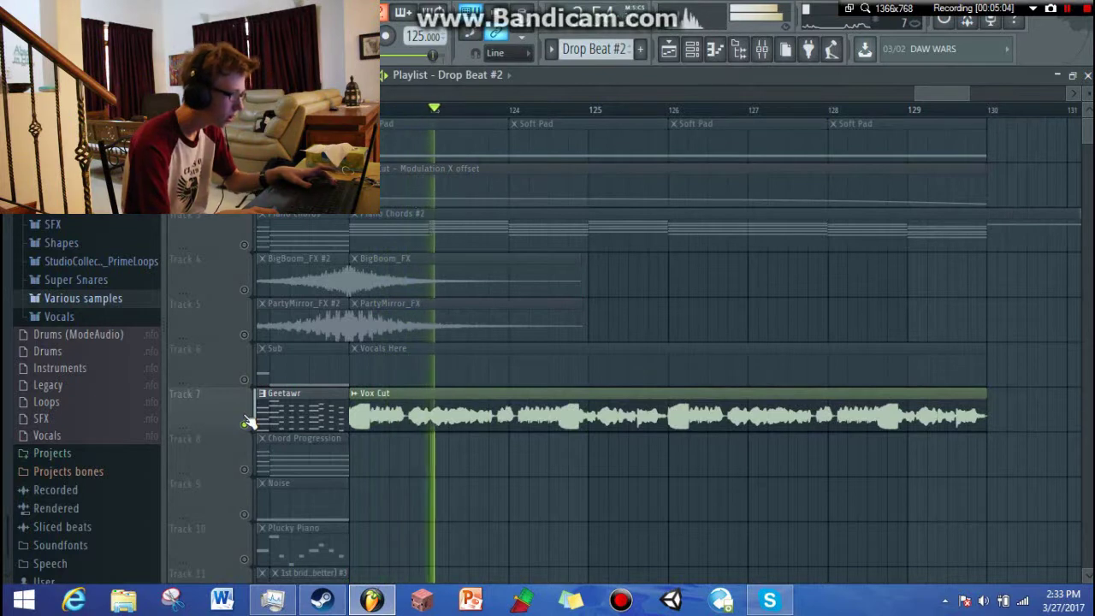
pyautogui.press('space')
pyautogui.rightClick(245, 422)
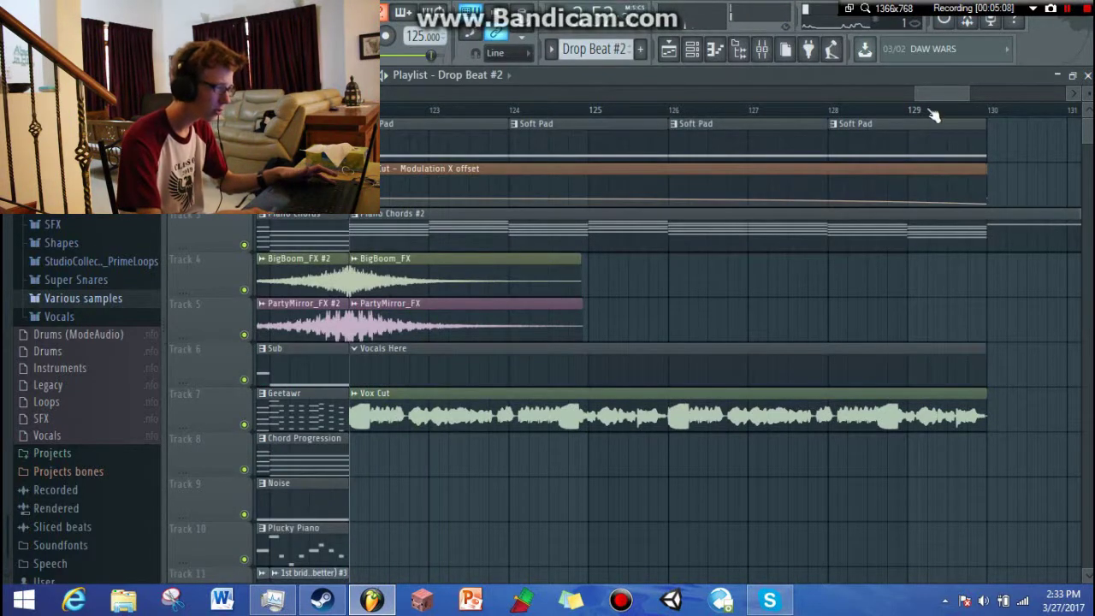
# Look over the lower tracks of the earlier sections and move the playhead to the start of Vox Cut at bar 122
pyautogui.scroll(-10, 934, 115)
pyautogui.moveTo(679, 93)
pyautogui.mouseDown()
pyautogui.moveTo(557, 96)
pyautogui.moveTo(698, 94)
pyautogui.mouseUp()
pyautogui.scroll(-4, 711, 333)
pyautogui.moveTo(484, 432); pyautogui.dragTo(714, 429)
pyautogui.click(501, 502)
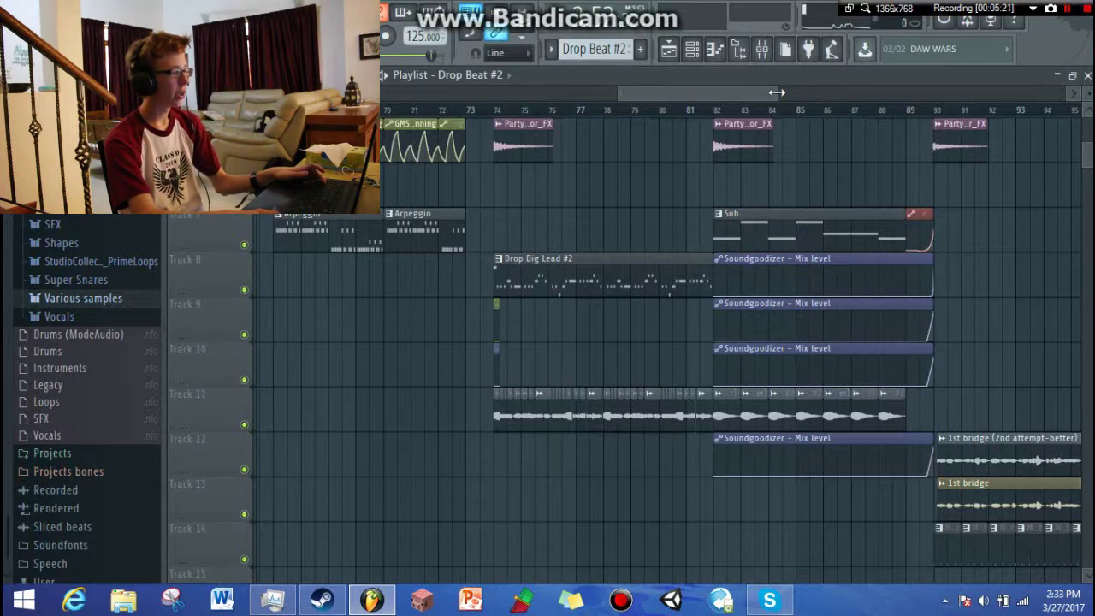
pyautogui.moveTo(775, 94); pyautogui.dragTo(994, 90)
pyautogui.click(903, 109)
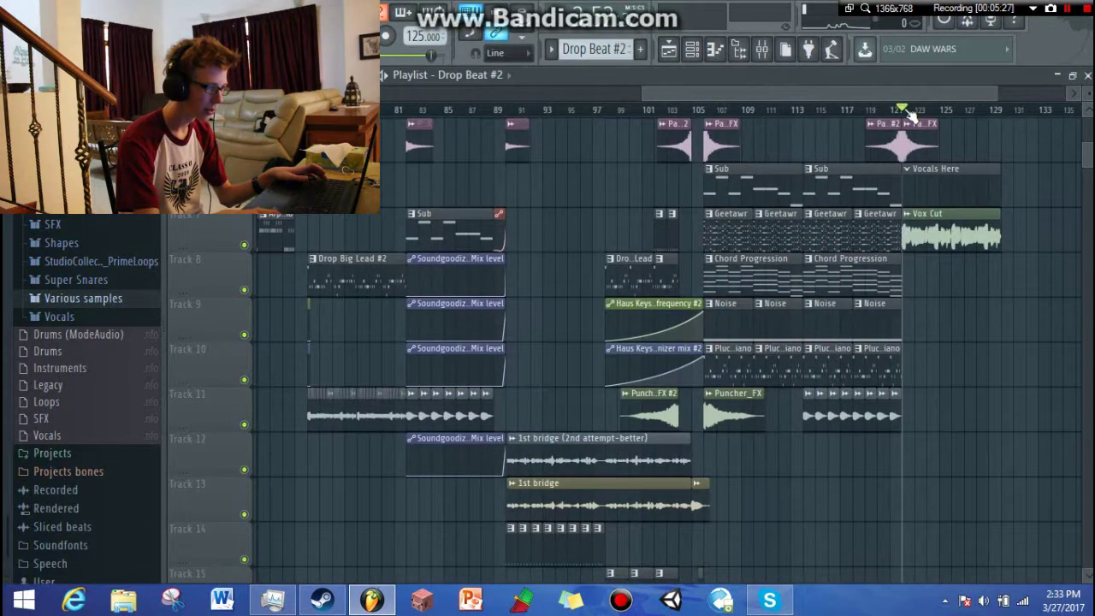
# Play the closing section from bar 122 to its end and delete the Vocals Here clip from track 6
pyautogui.moveTo(636, 90); pyautogui.dragTo(915, 92)
pyautogui.scroll(4, 875, 222)
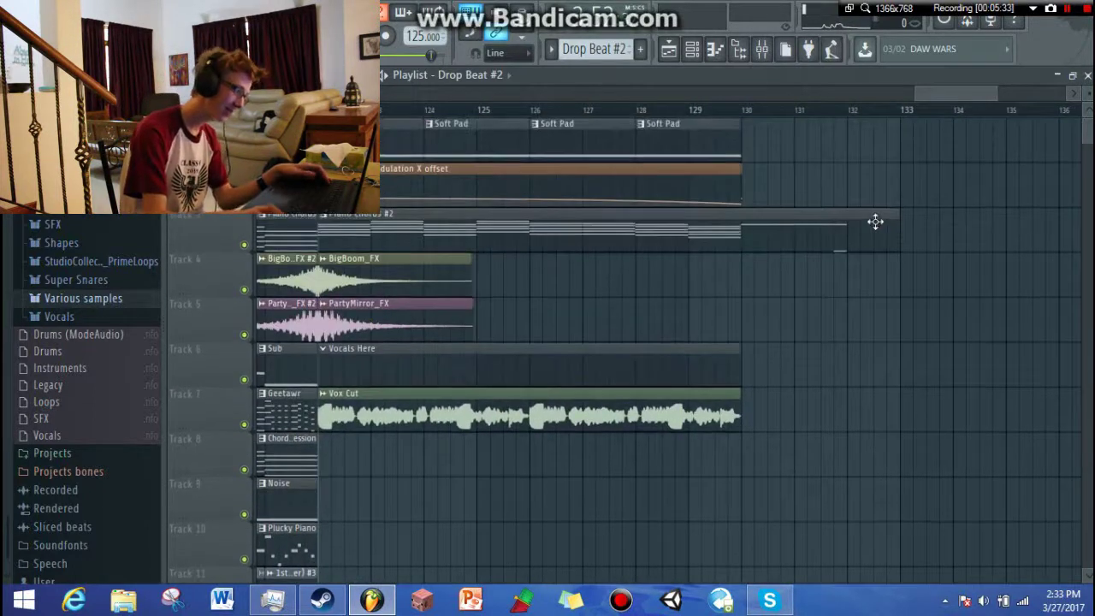
pyautogui.press('space')
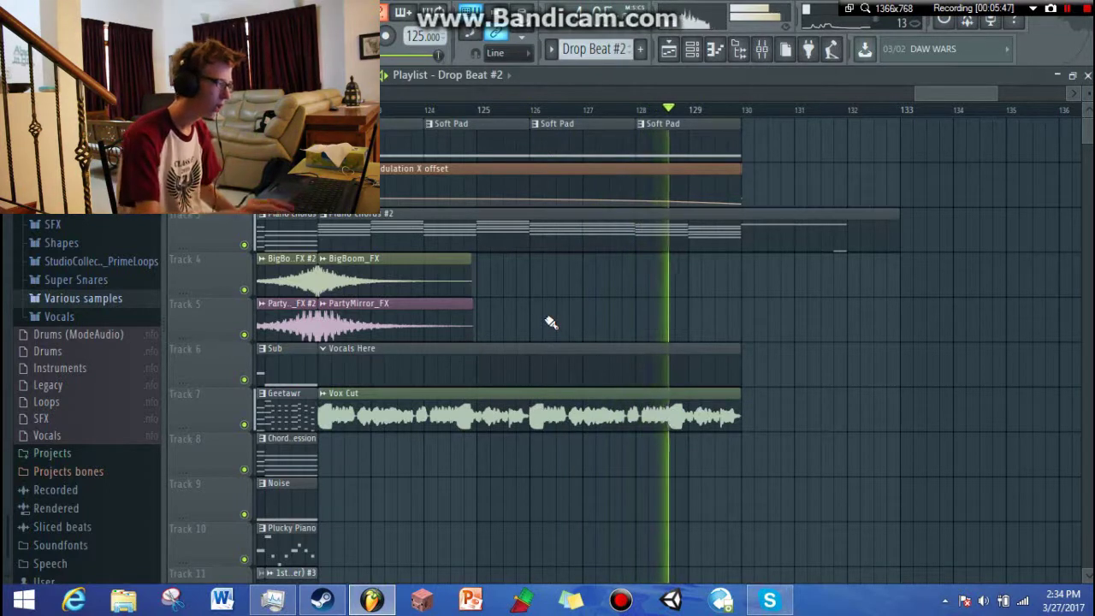
pyautogui.rightClick(577, 354)
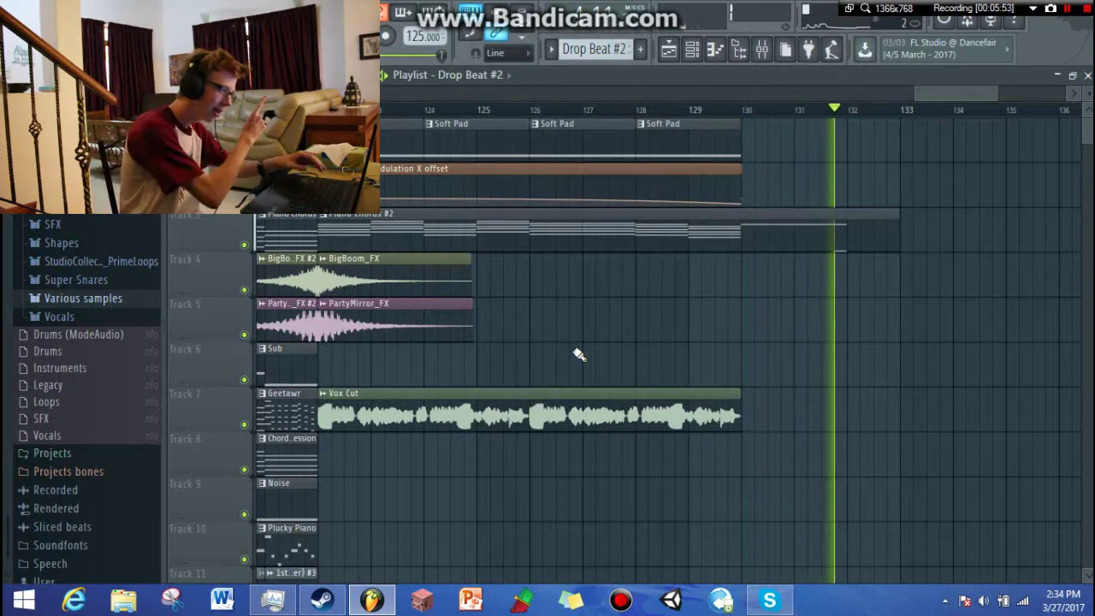
pyautogui.press('space')
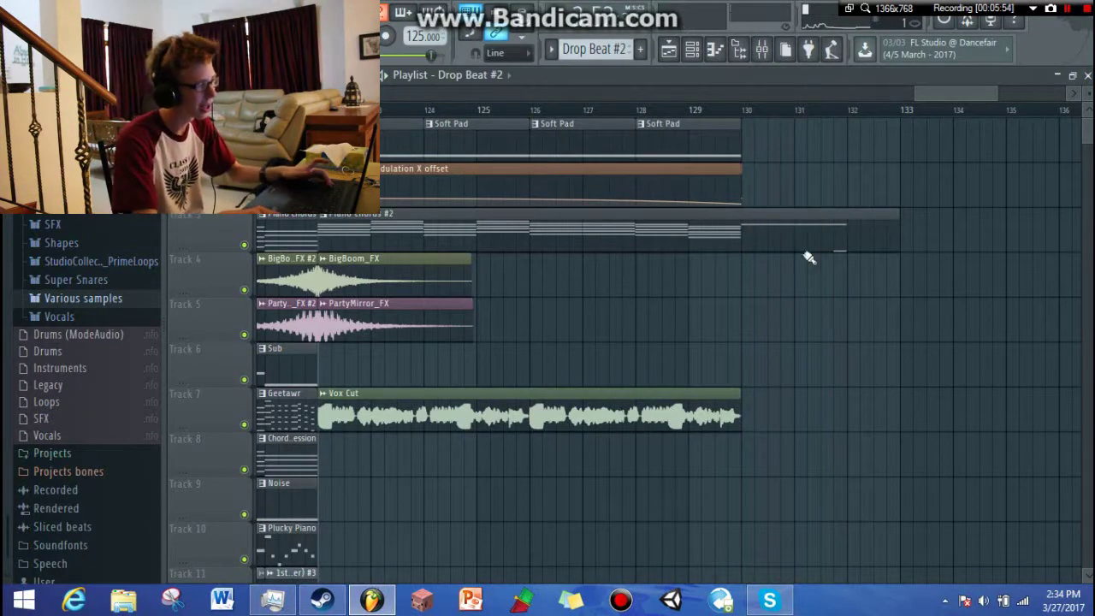
# Play the Piano Chords #2 tail from bar 130 and bring most of the song's arrangement into view
pyautogui.click(747, 111)
pyautogui.press('space')
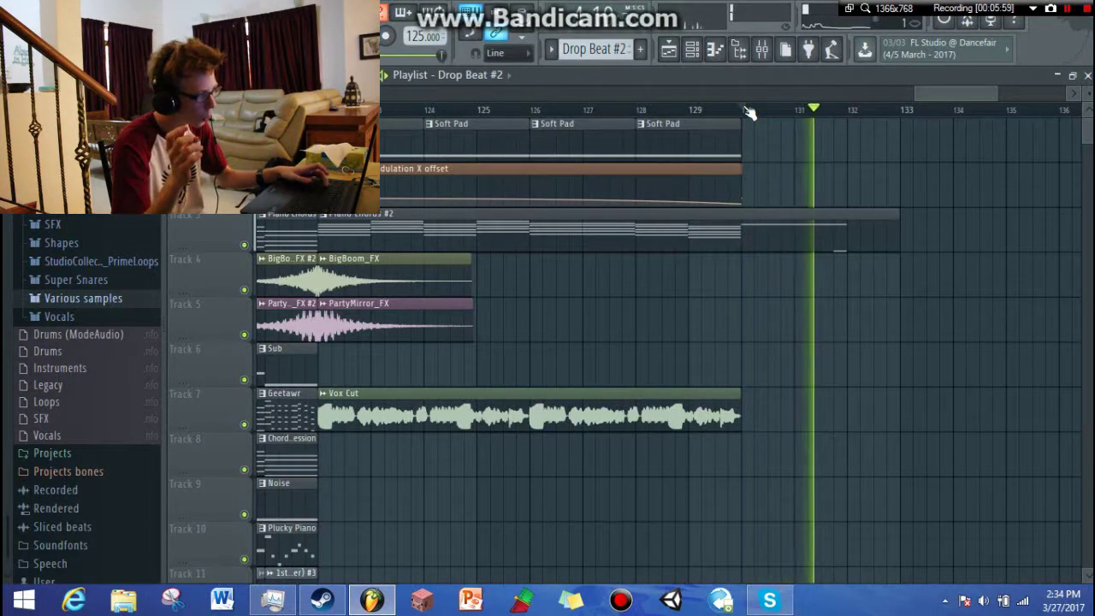
pyautogui.press('space')
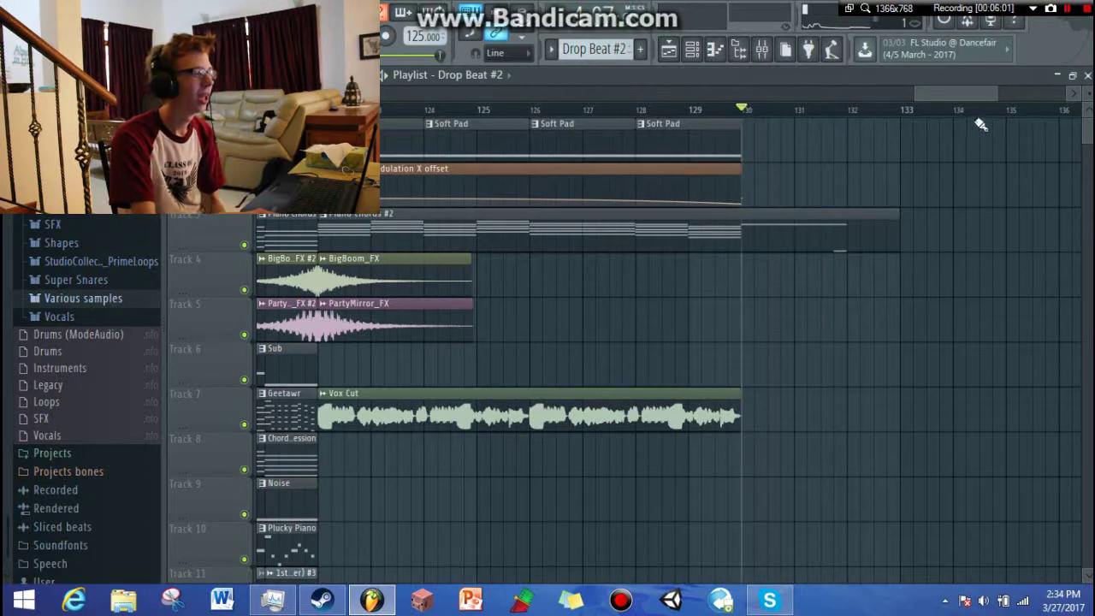
pyautogui.moveTo(918, 96); pyautogui.dragTo(385, 96)
pyautogui.moveTo(995, 95); pyautogui.dragTo(966, 98)
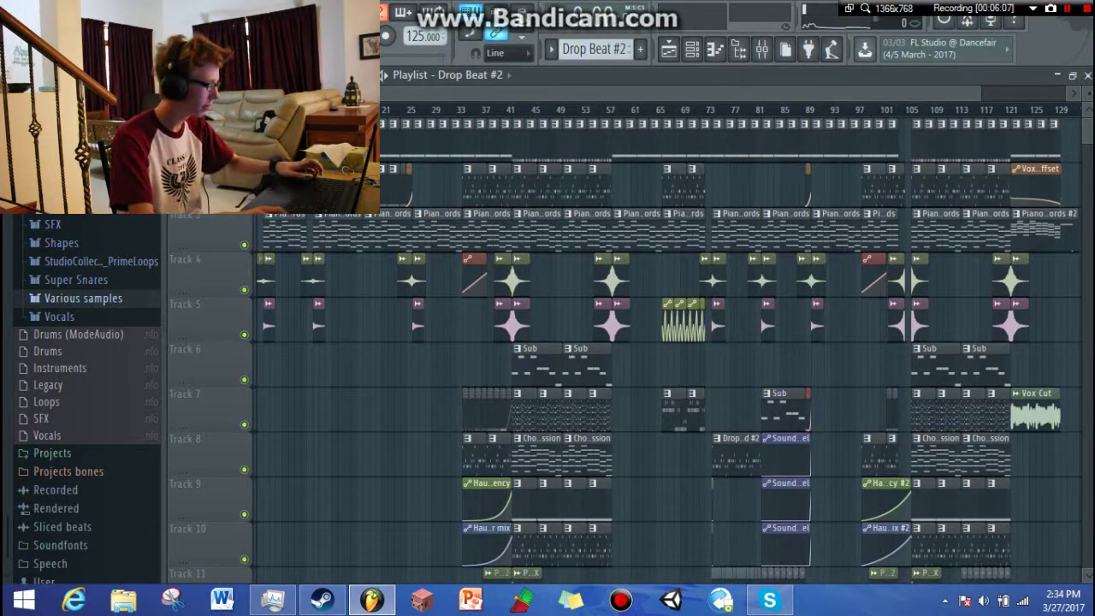